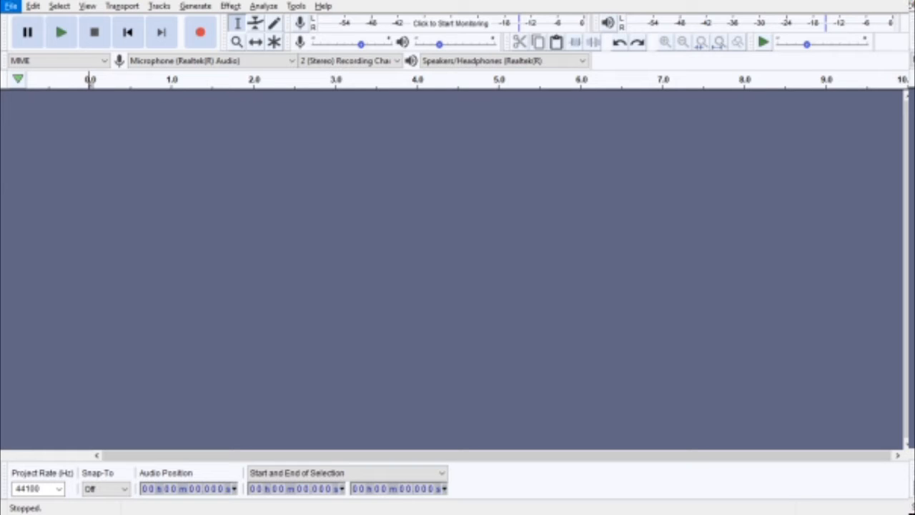
Import the recent audio file "test" from the Music folder into the empty project.
{"action": "left_click", "coordinate": [11, 6]}
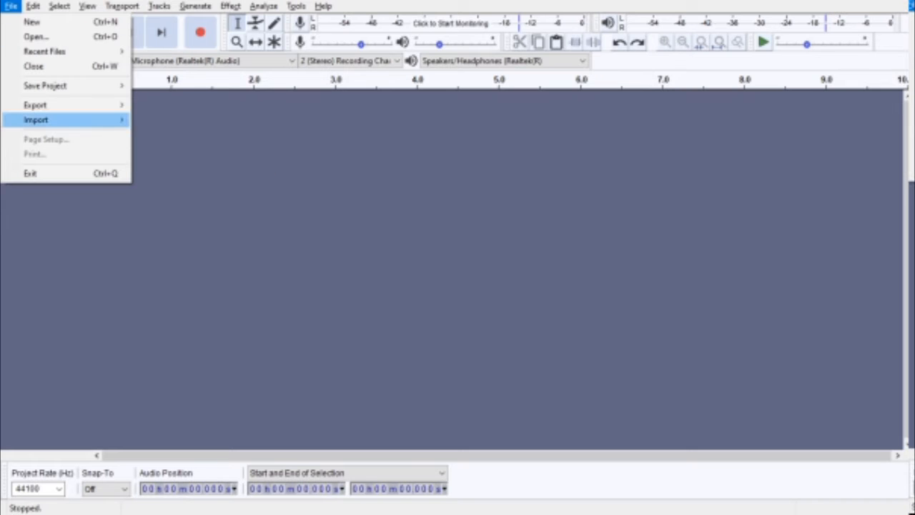
{"action": "mouse_move", "coordinate": [43, 119]}
{"action": "left_click", "coordinate": [163, 119]}
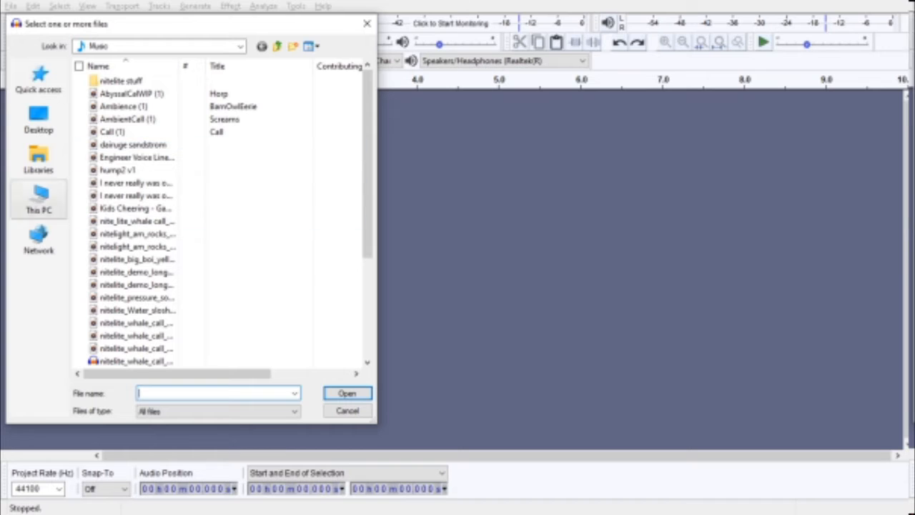
{"action": "left_click", "coordinate": [39, 79]}
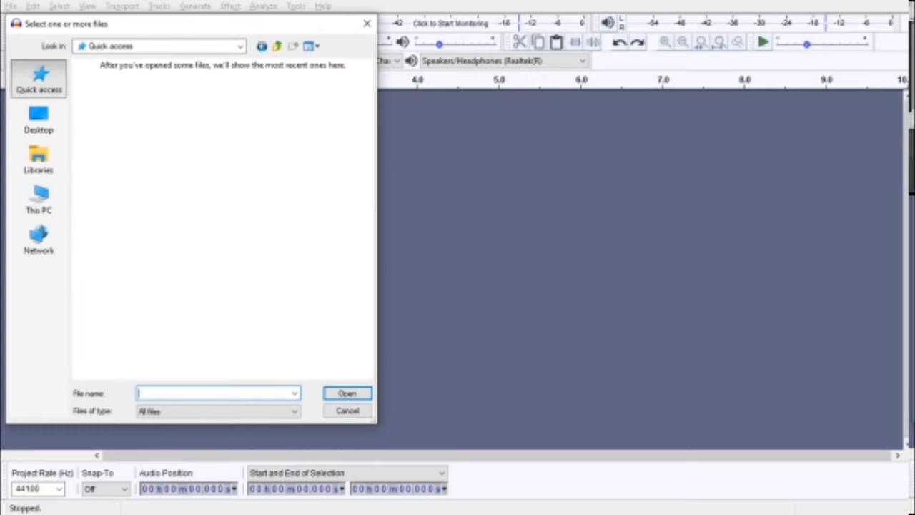
{"action": "scroll", "coordinate": [150, 215], "scroll_direction": "down", "scroll_amount": 3}
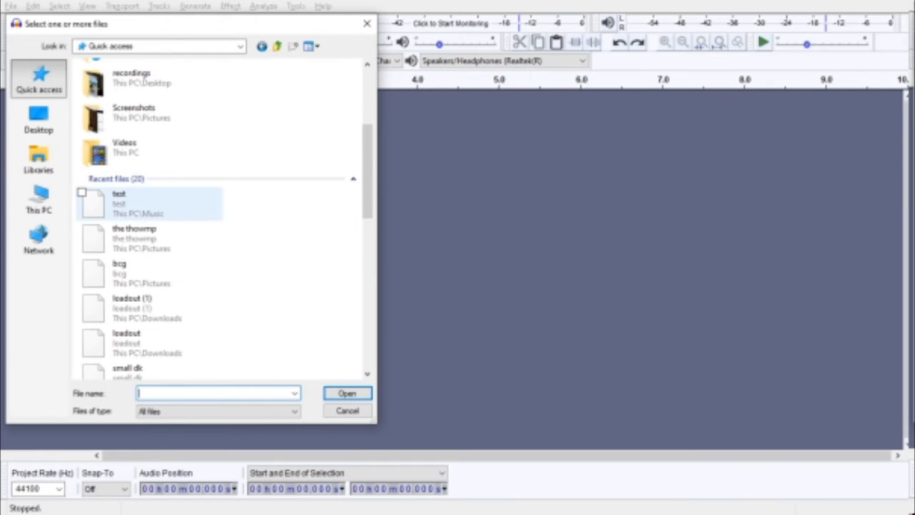
{"action": "left_click", "coordinate": [159, 195]}
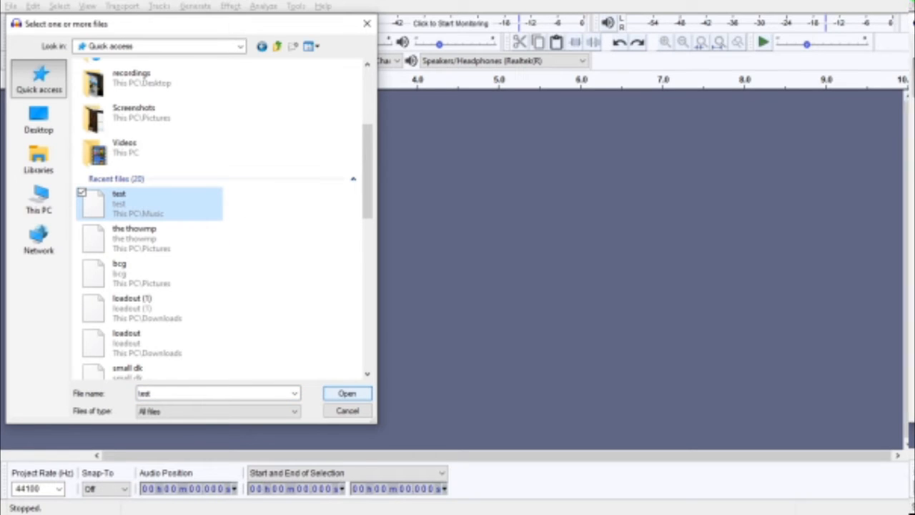
{"action": "left_click", "coordinate": [348, 393]}
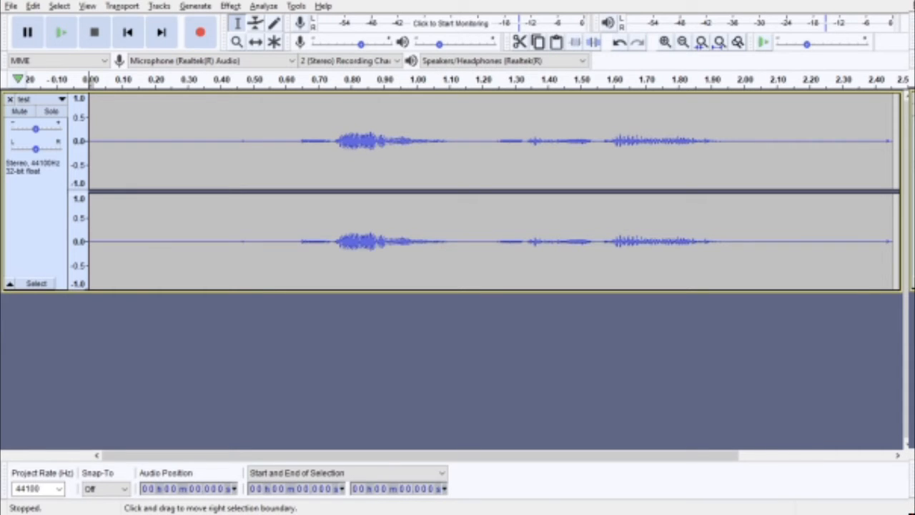
Play the imported test clip from the beginning to hear the original recording.
{"action": "scroll", "coordinate": [245, 186], "scroll_direction": "down", "scroll_amount": 2}
{"action": "scroll", "coordinate": [246, 185], "scroll_direction": "up", "scroll_amount": 3}
{"action": "scroll", "coordinate": [246, 186], "scroll_direction": "down", "scroll_amount": 3}
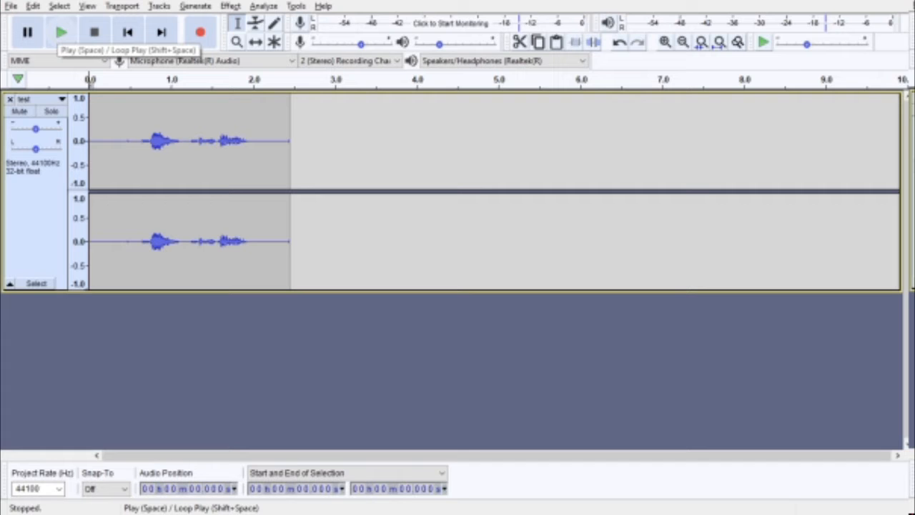
{"action": "left_click", "coordinate": [61, 32]}
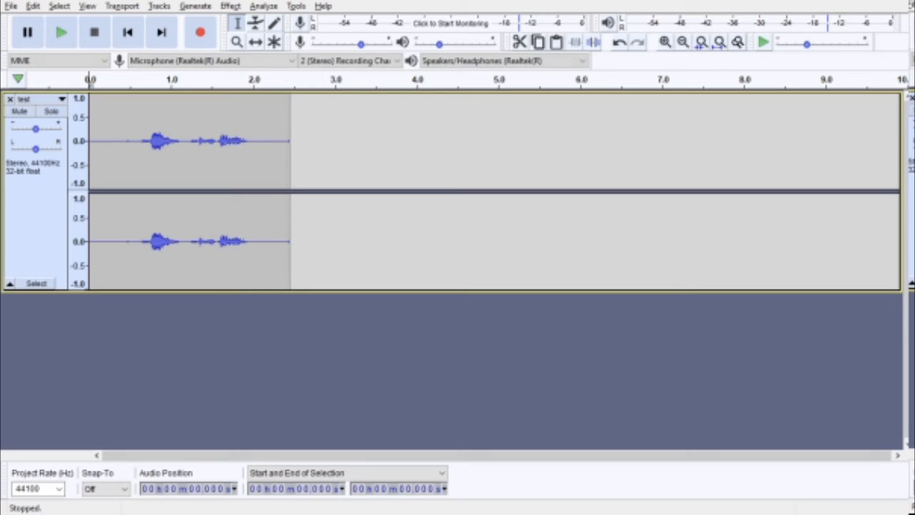
Delete the quiet tail of the clip from about 2.15 s to its end, and play the trimmed clip from the start.
{"action": "left_click", "coordinate": [264, 157]}
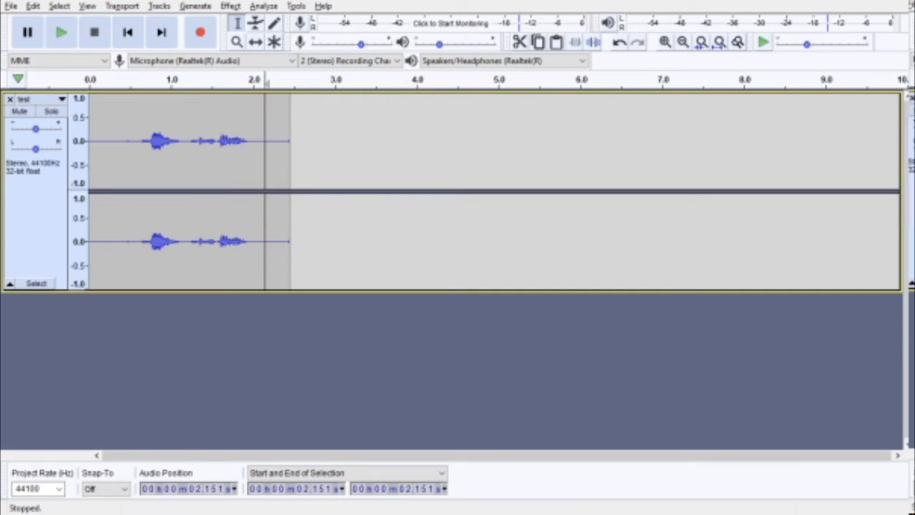
{"action": "left_click", "coordinate": [61, 32]}
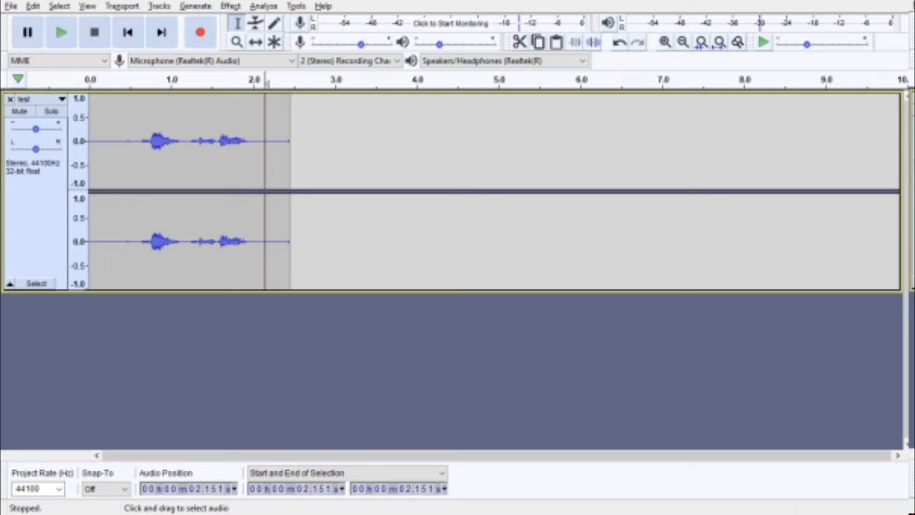
{"action": "left_click_drag", "start_coordinate": [264, 158], "coordinate": [312, 157]}
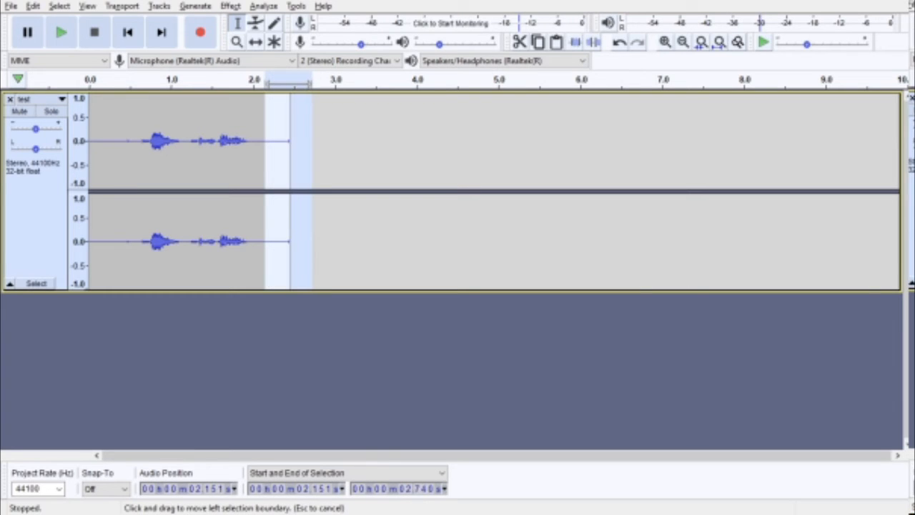
{"action": "left_click", "coordinate": [33, 6]}
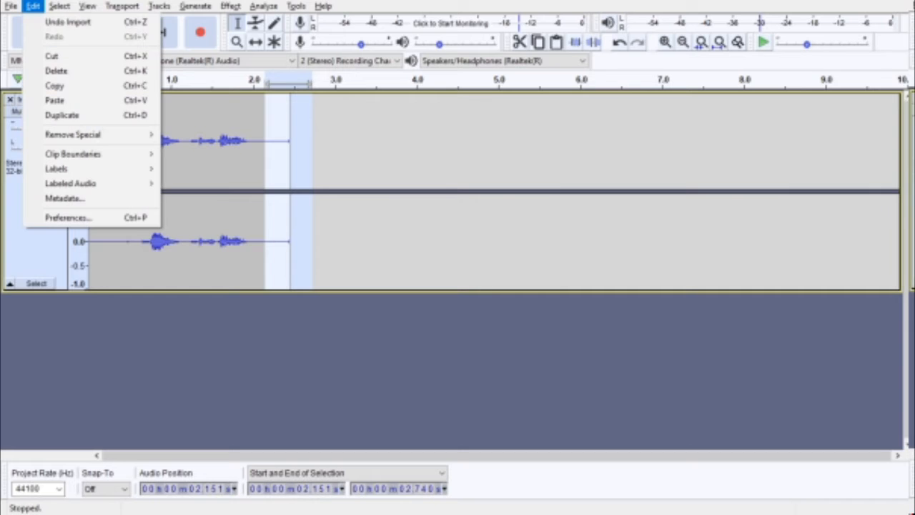
{"action": "left_click", "coordinate": [56, 71]}
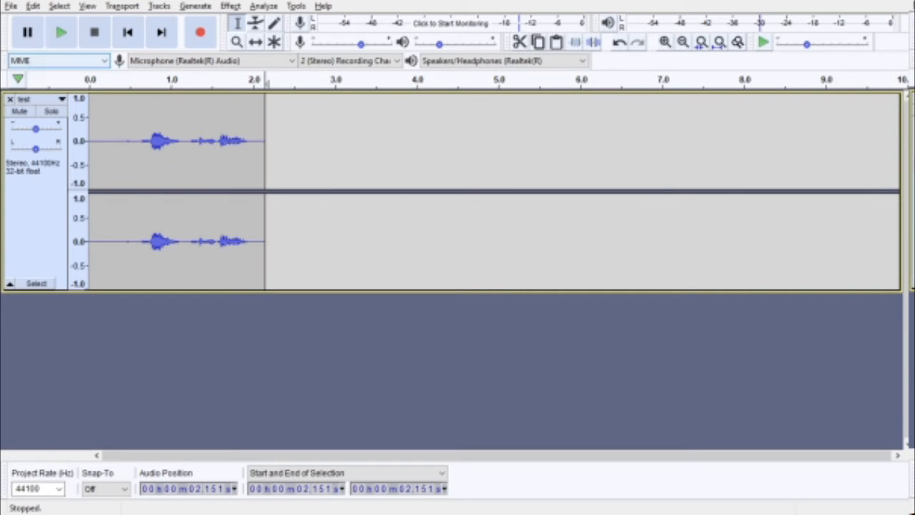
{"action": "left_click", "coordinate": [127, 32]}
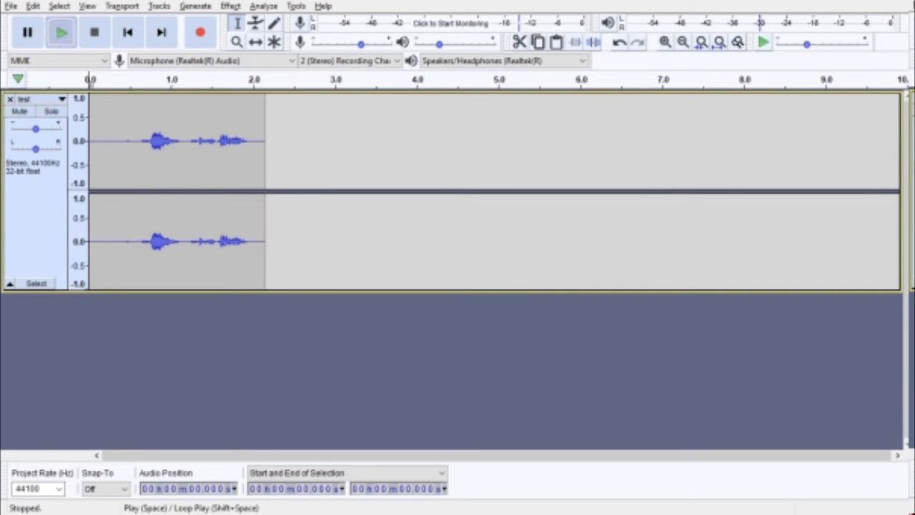
{"action": "left_click", "coordinate": [61, 32]}
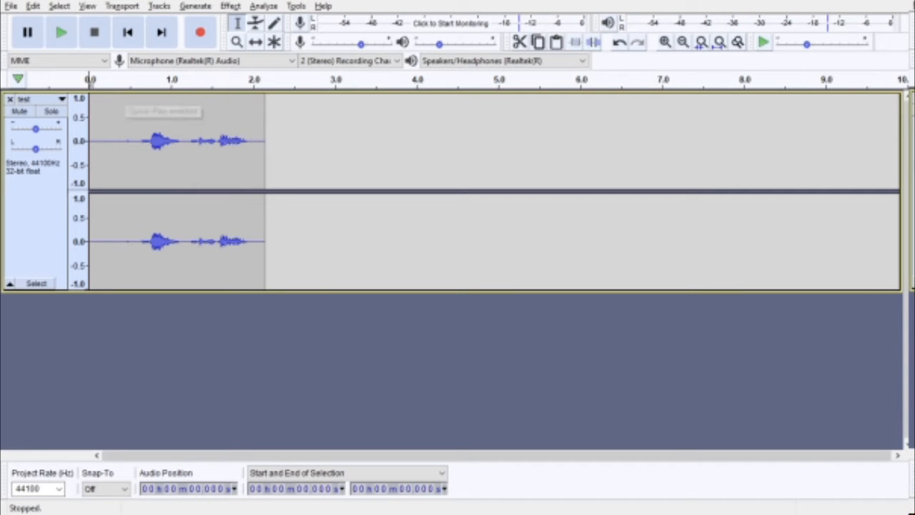
Apply Change Pitch to the whole clip with a -24 percent change (-4.75 semitones) and play the result.
{"action": "key", "text": "ctrl+a"}
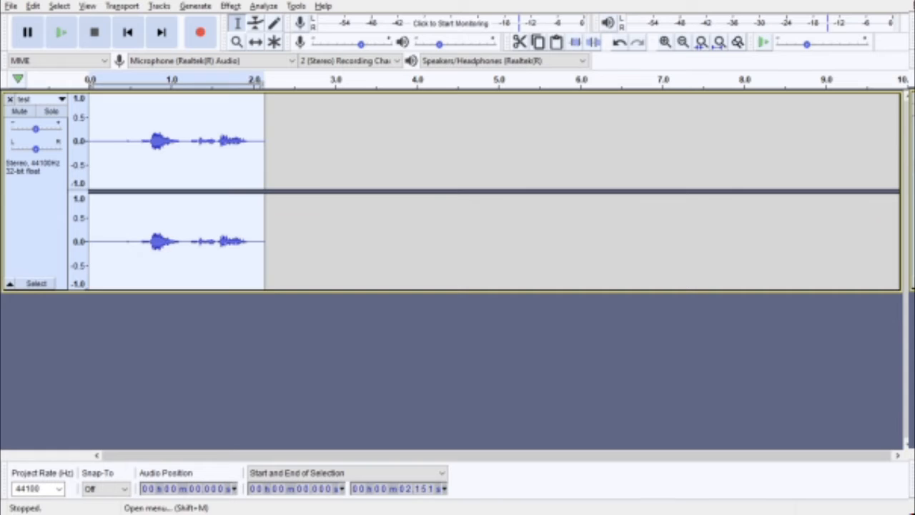
{"action": "key", "text": "Right"}
{"action": "key", "text": "Down"}
{"action": "key", "text": "Down"}
{"action": "key", "text": "Down"}
{"action": "key", "text": "Down"}
{"action": "key", "text": "Down"}
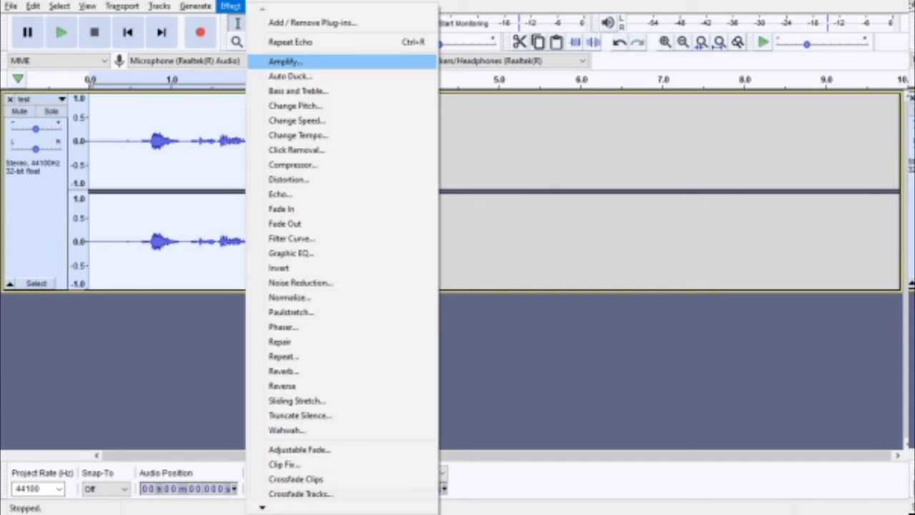
{"action": "key", "text": "Down"}
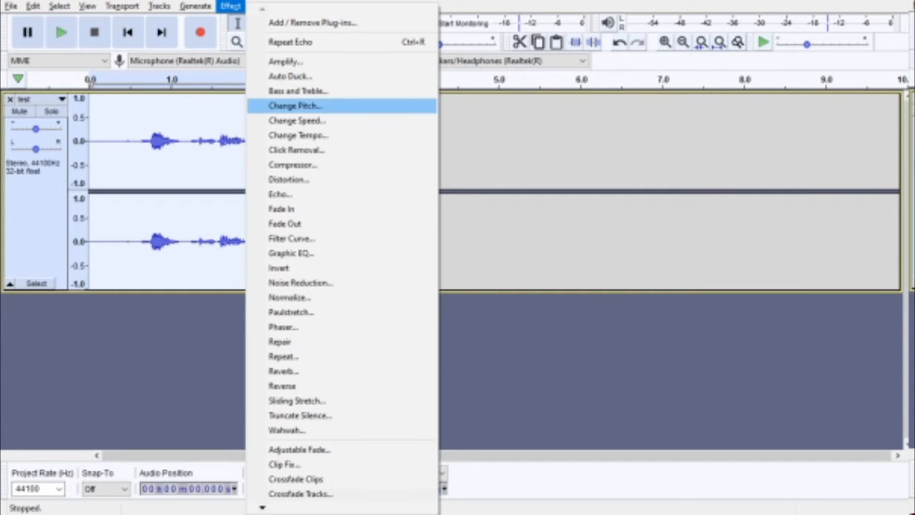
{"action": "key", "text": "Return"}
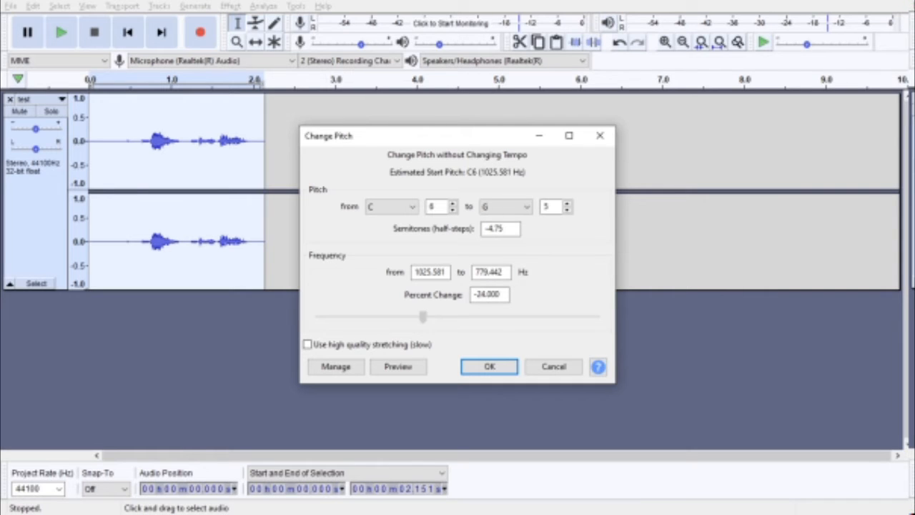
{"action": "key", "text": "Return"}
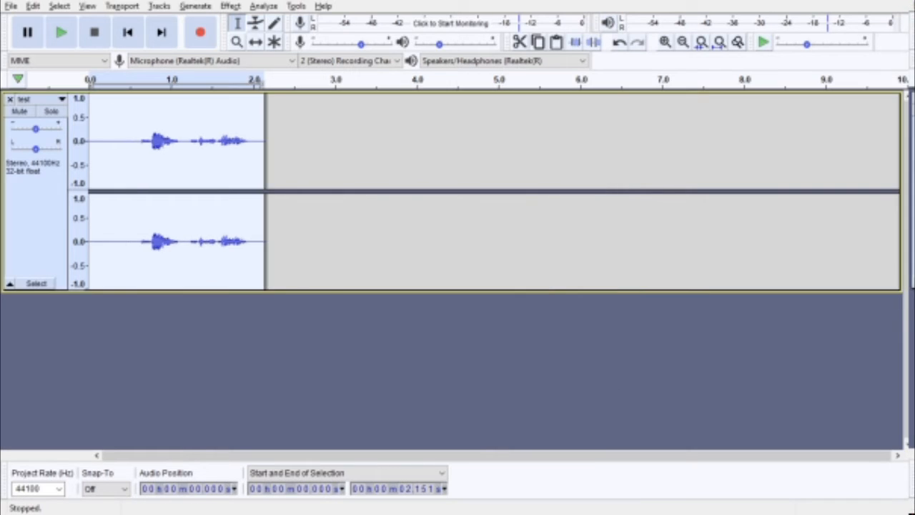
{"action": "left_click", "coordinate": [61, 32]}
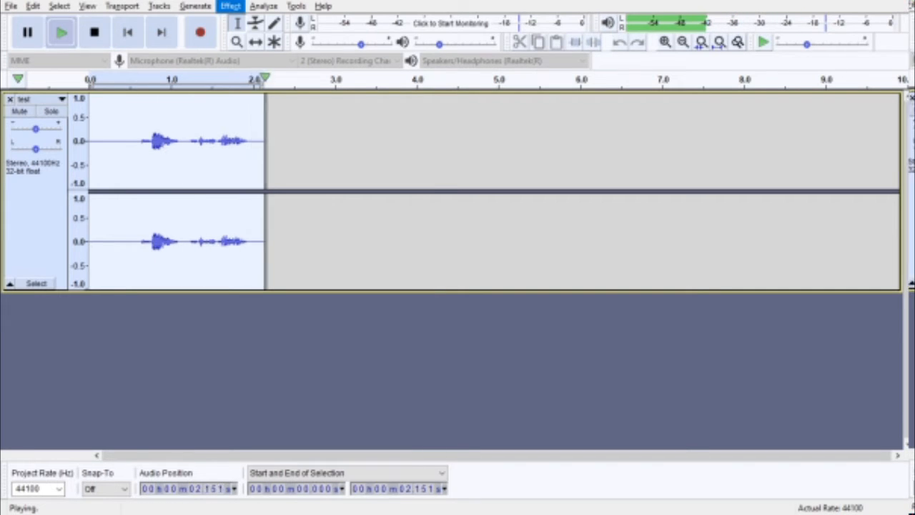
Slow the whole clip with Change Speed at -5 percent (multiplier 0.950) and play the result.
{"action": "left_click", "coordinate": [230, 6]}
{"action": "key", "text": "Down"}
{"action": "key", "text": "Down"}
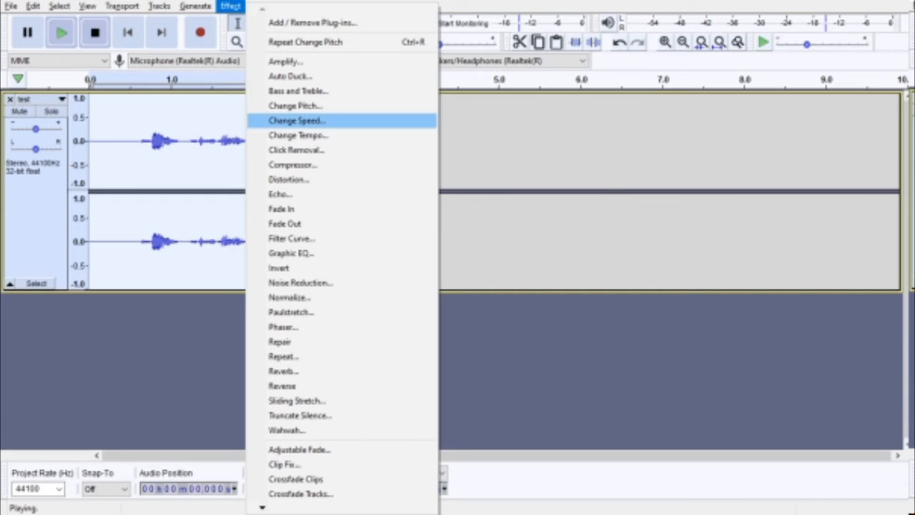
{"action": "key", "text": "Return"}
{"action": "left_click_drag", "start_coordinate": [447, 234], "coordinate": [478, 234]}
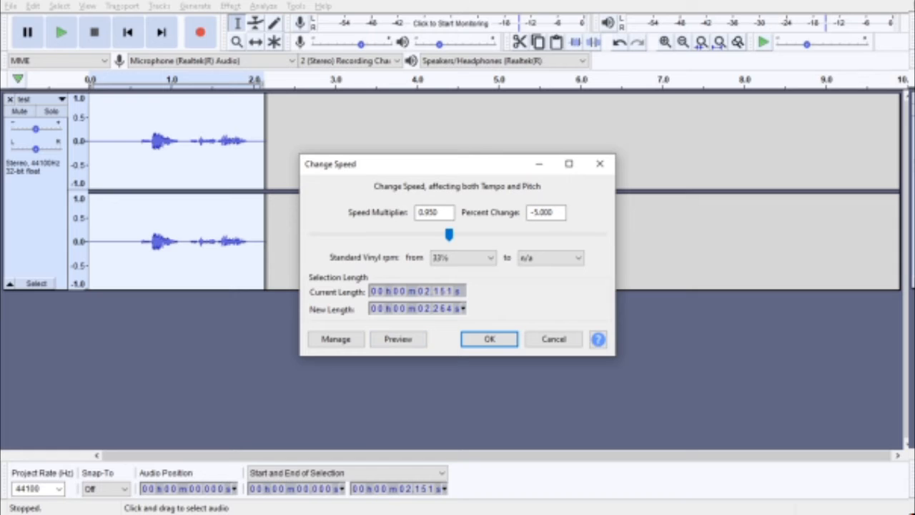
{"action": "key", "text": "Return"}
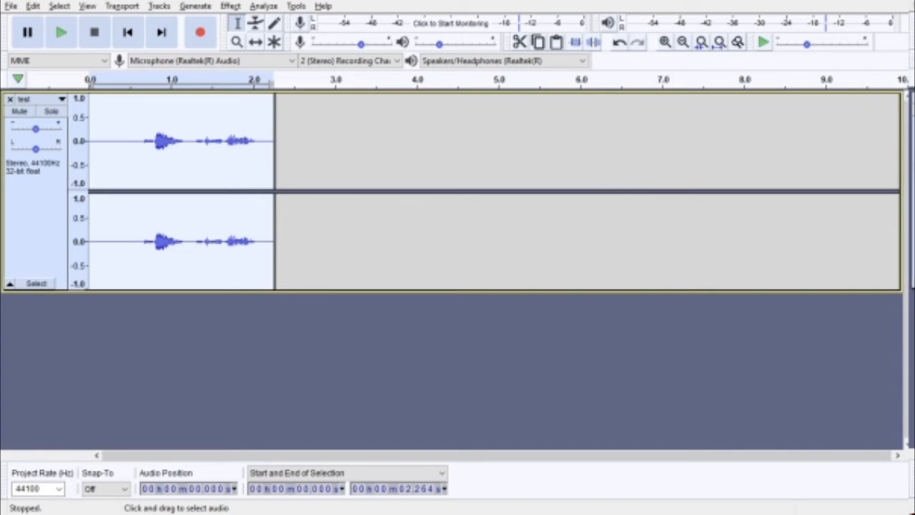
{"action": "left_click", "coordinate": [61, 32]}
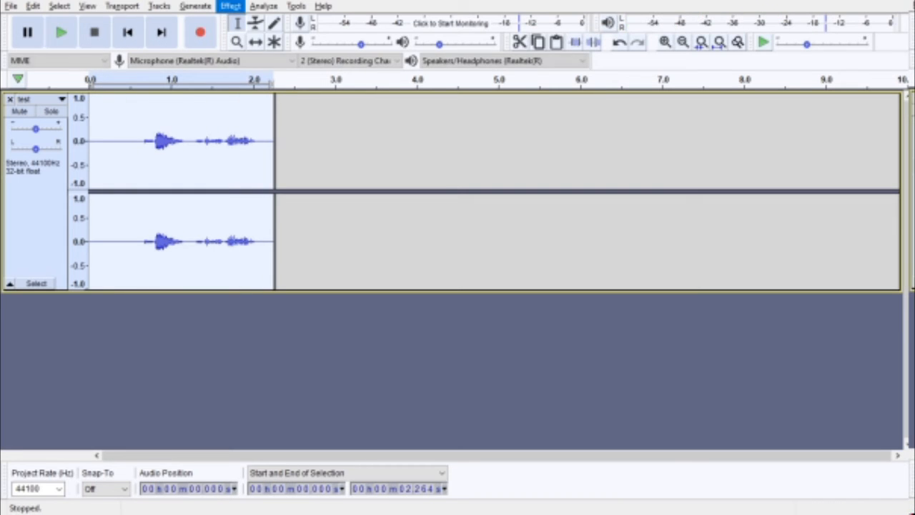
{"action": "left_click", "coordinate": [230, 5]}
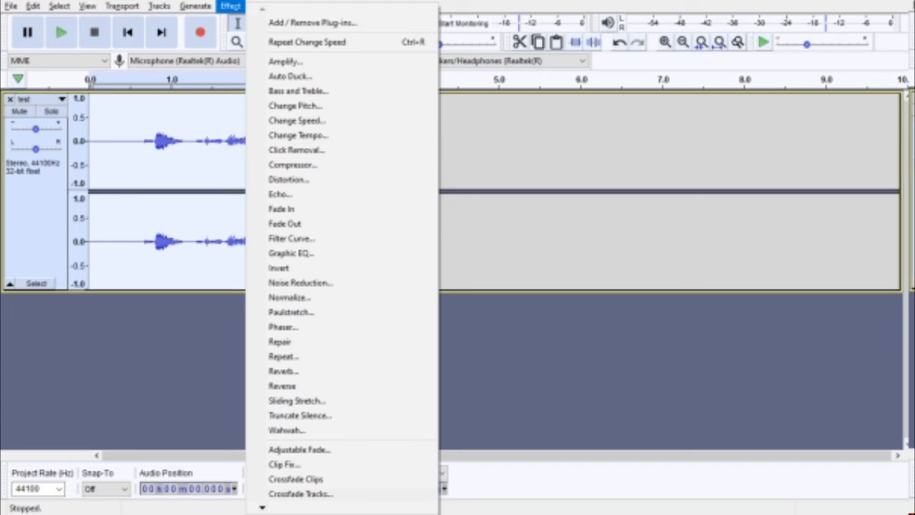
{"action": "left_click", "coordinate": [280, 194]}
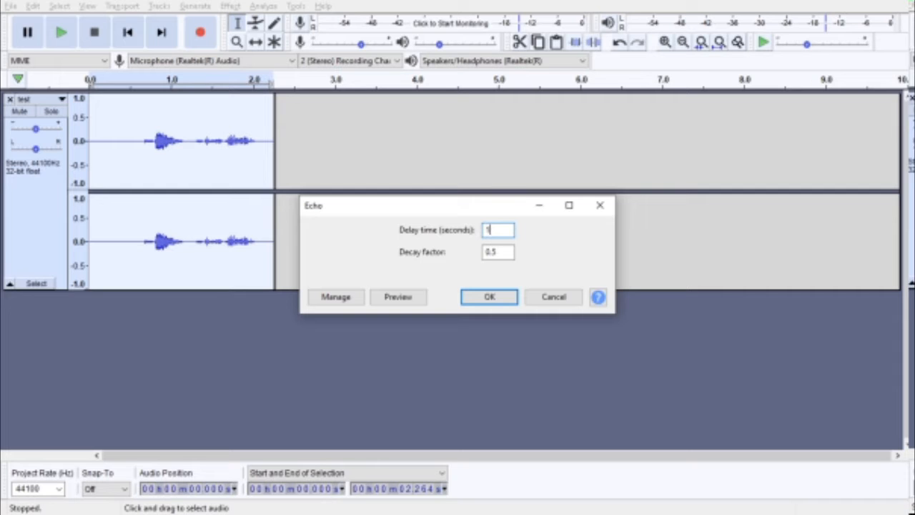
{"action": "left_click", "coordinate": [554, 296]}
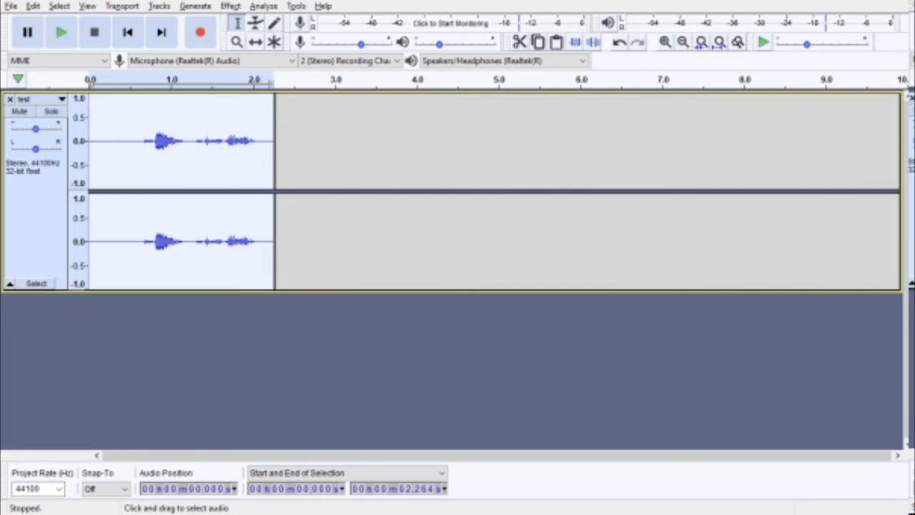
{"action": "left_click", "coordinate": [309, 233]}
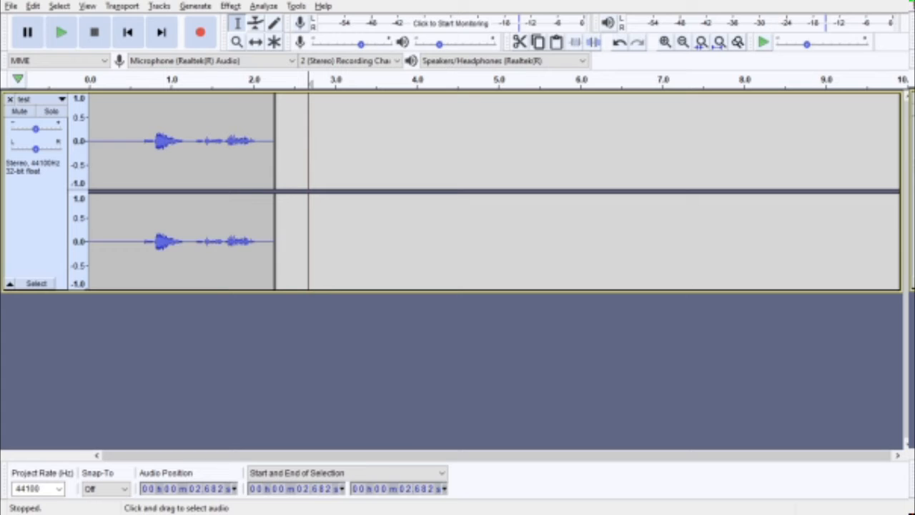
Apply Echo with a 1-second delay and 0.5 decay factor from about 1.23 s to the clip's end, and play the clip from the start.
{"action": "left_click", "coordinate": [187, 232]}
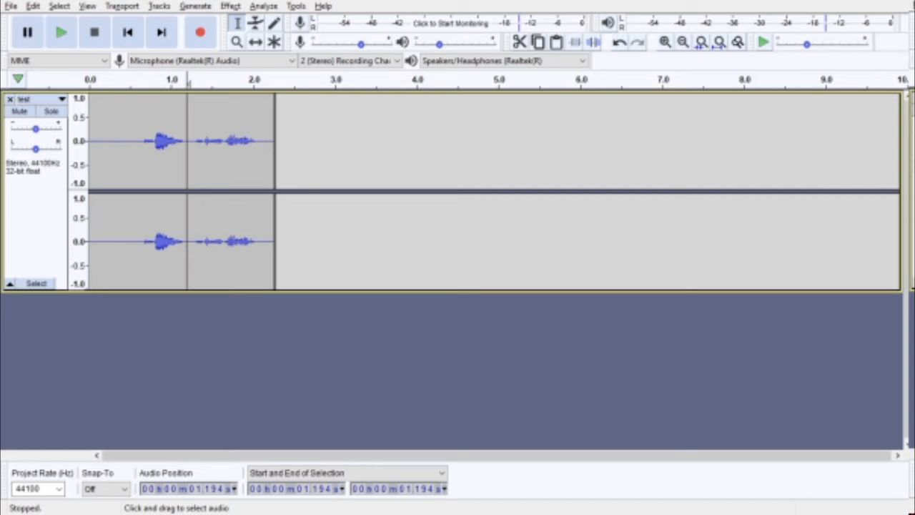
{"action": "left_click_drag", "start_coordinate": [296, 233], "coordinate": [190, 232]}
{"action": "left_click", "coordinate": [230, 6]}
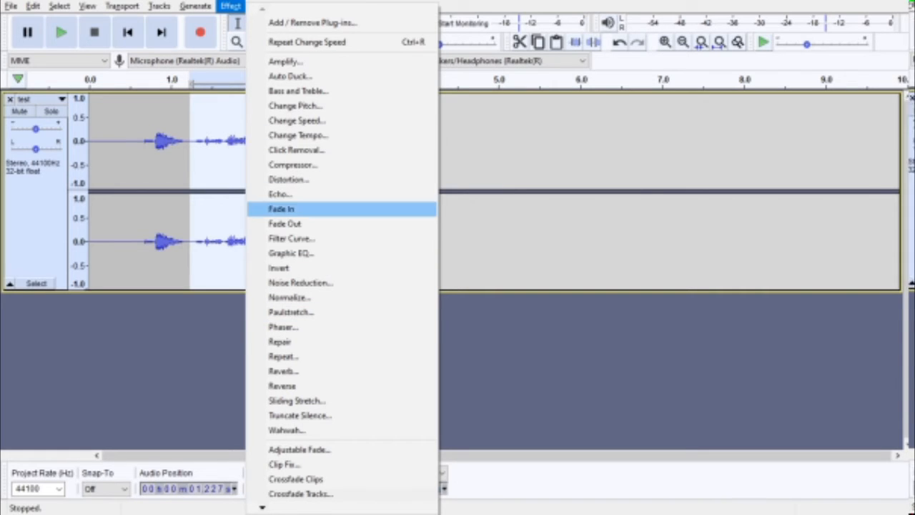
{"action": "left_click", "coordinate": [280, 194]}
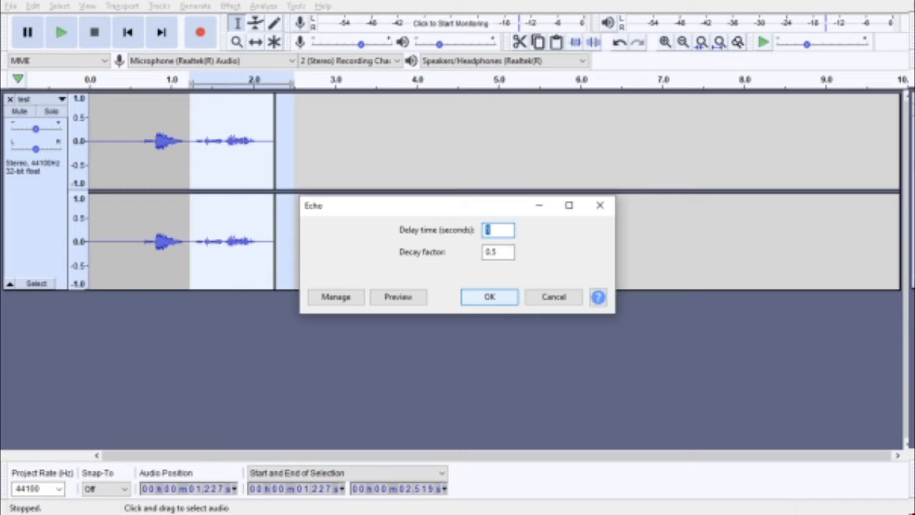
{"action": "left_click", "coordinate": [489, 297]}
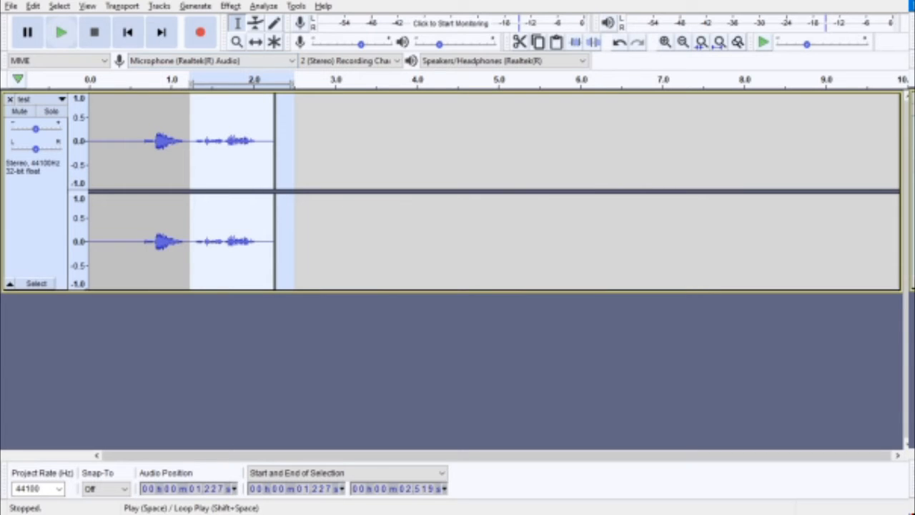
{"action": "left_click", "coordinate": [61, 32]}
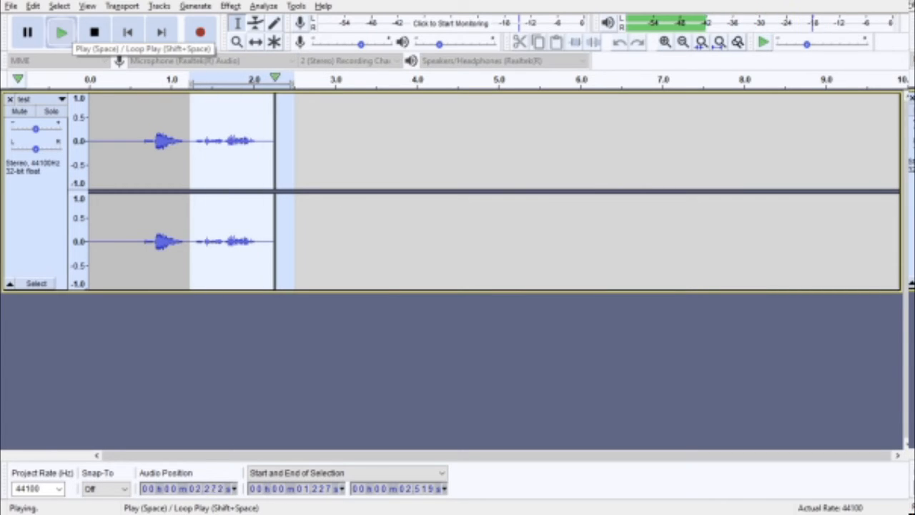
{"action": "left_click", "coordinate": [127, 32]}
{"action": "left_click", "coordinate": [61, 32]}
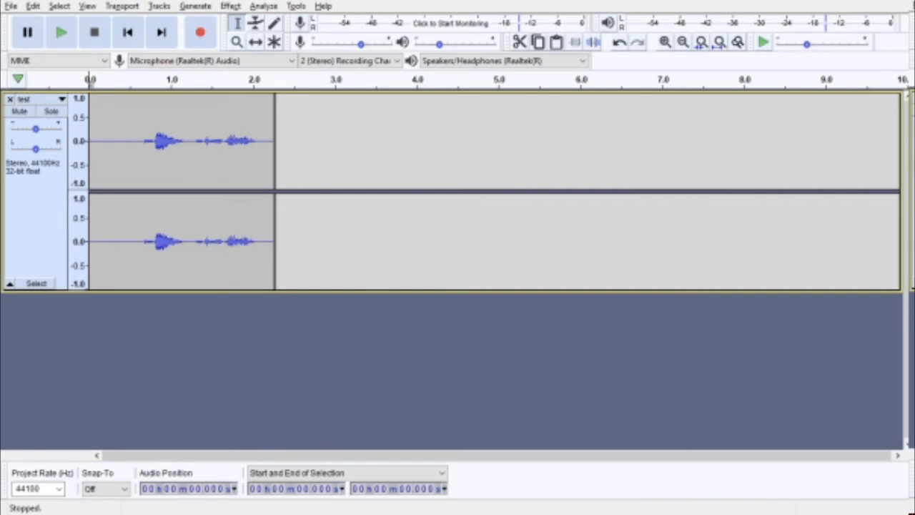
Remove the test track, import the audio file "dairuge sandstrom" from the Music folder, and play it.
{"action": "left_click", "coordinate": [10, 99]}
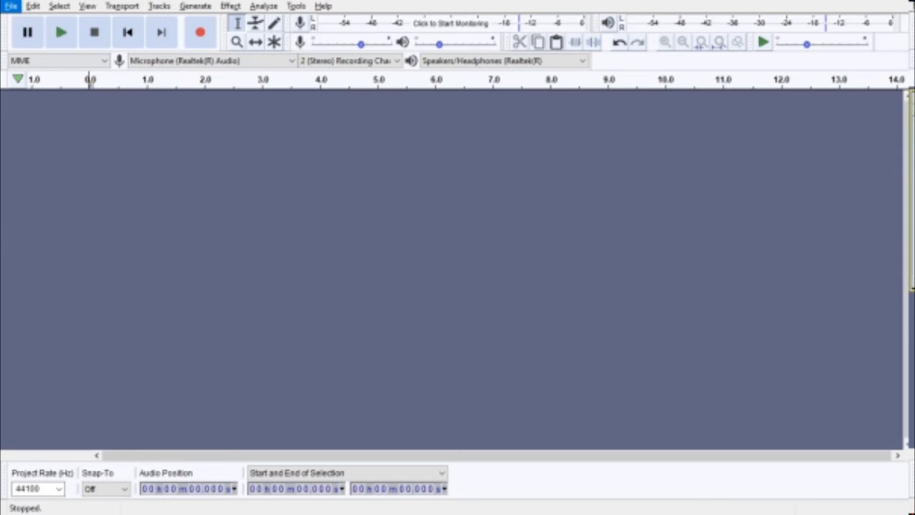
{"action": "left_click", "coordinate": [10, 5]}
{"action": "mouse_move", "coordinate": [43, 119]}
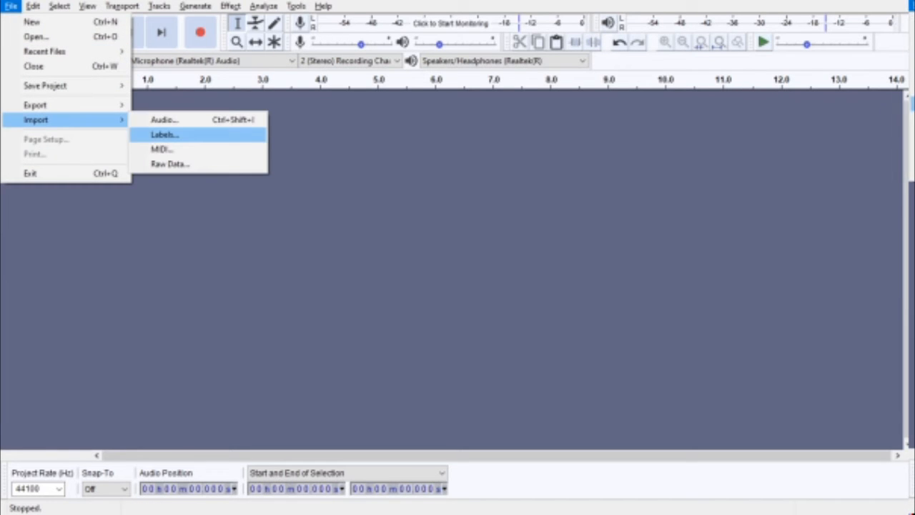
{"action": "left_click", "coordinate": [163, 120]}
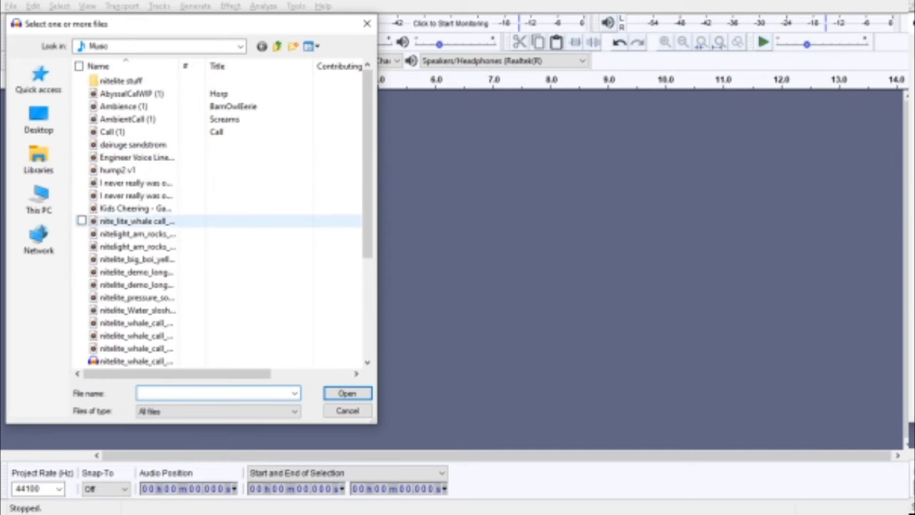
{"action": "left_click", "coordinate": [135, 145]}
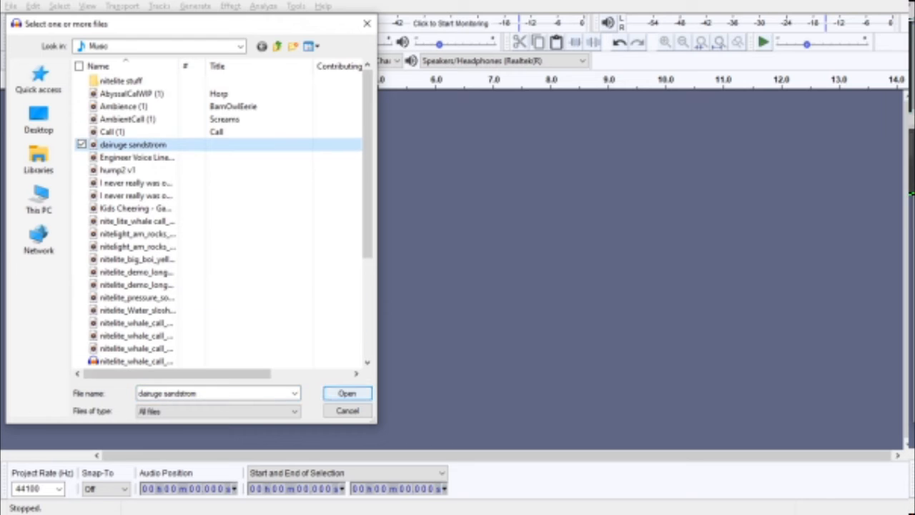
{"action": "left_click", "coordinate": [347, 393]}
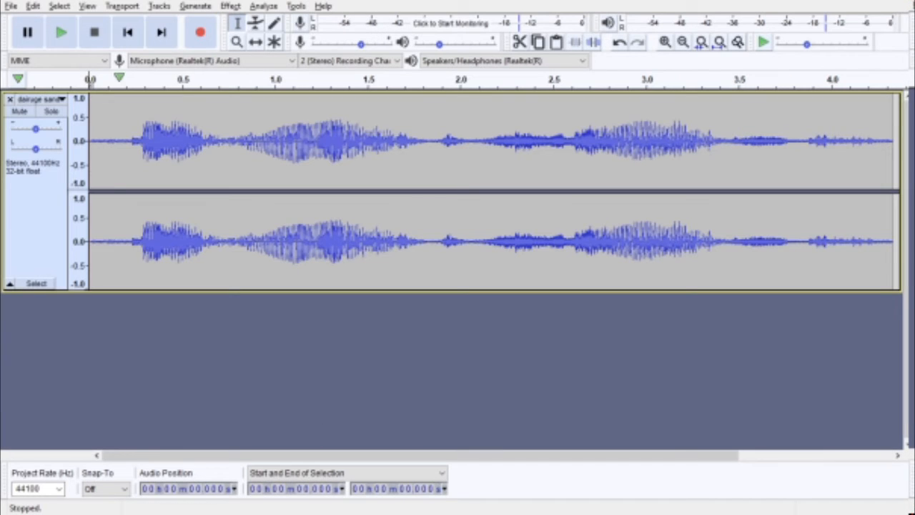
{"action": "left_click", "coordinate": [62, 32]}
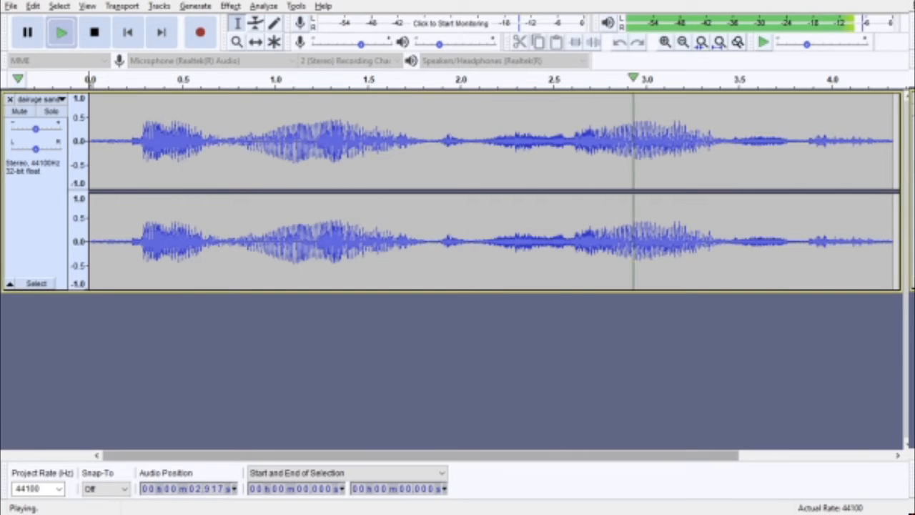
Apply Echo with its current settings from about 0.66 s to the clip's end, and play the clip from the start.
{"action": "left_click_drag", "start_coordinate": [421, 455], "coordinate": [441, 455]}
{"action": "key", "text": "ctrl+3"}
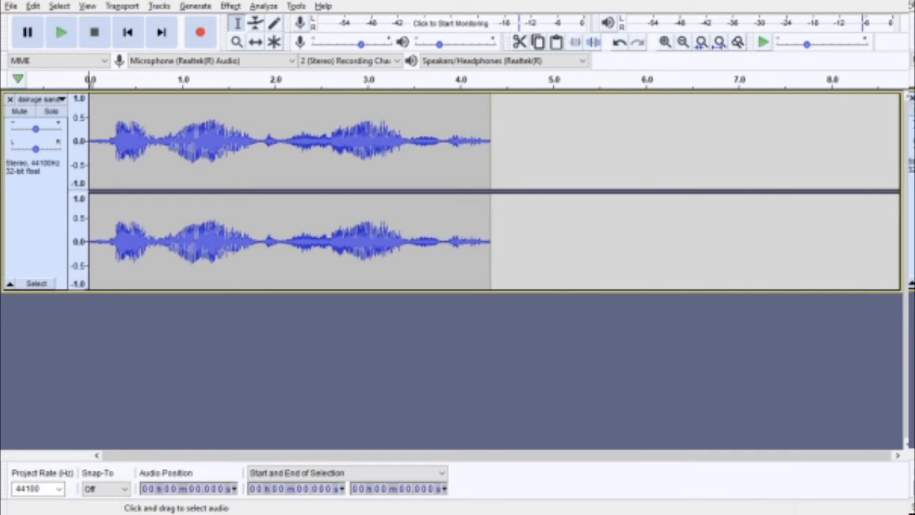
{"action": "left_click_drag", "start_coordinate": [502, 143], "coordinate": [150, 143]}
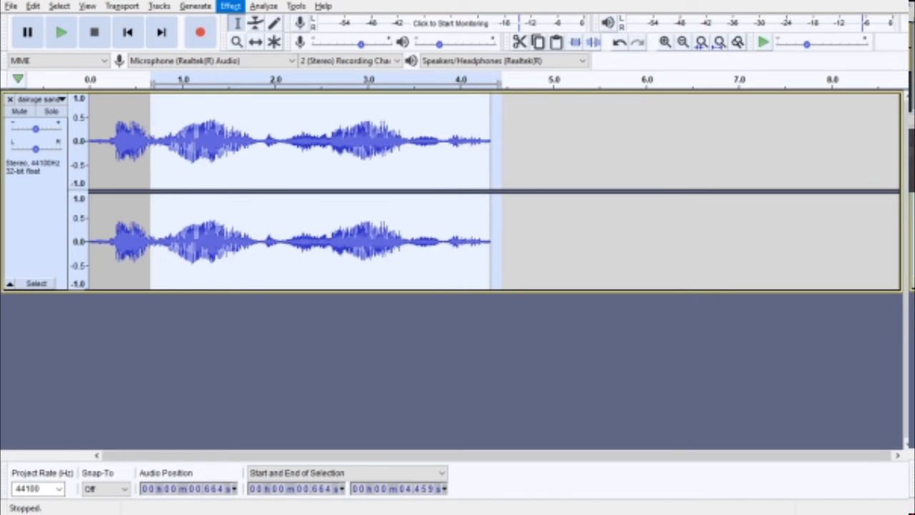
{"action": "left_click", "coordinate": [230, 6]}
{"action": "left_click", "coordinate": [275, 195]}
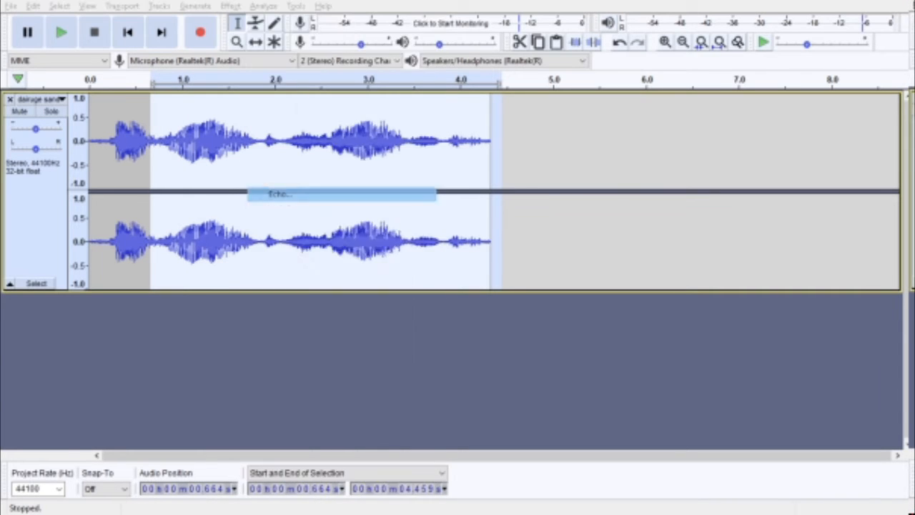
{"action": "key", "text": "Return"}
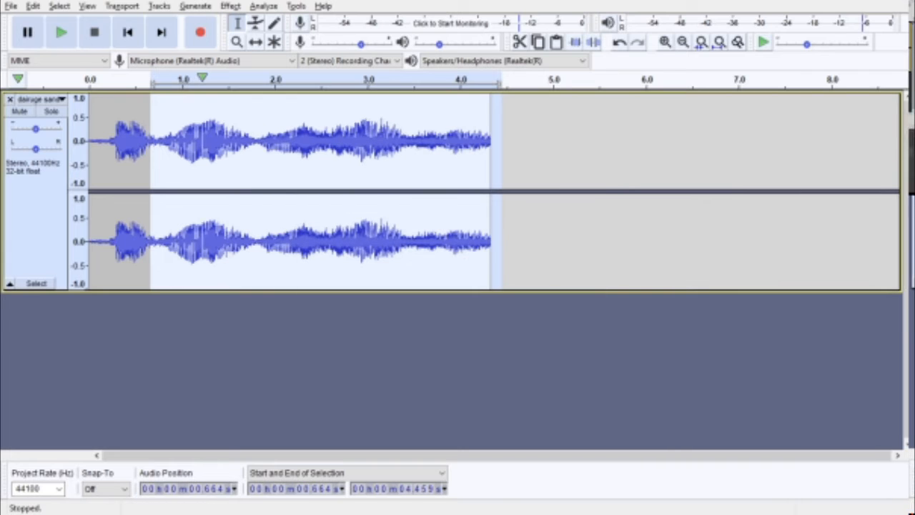
{"action": "left_click", "coordinate": [128, 32]}
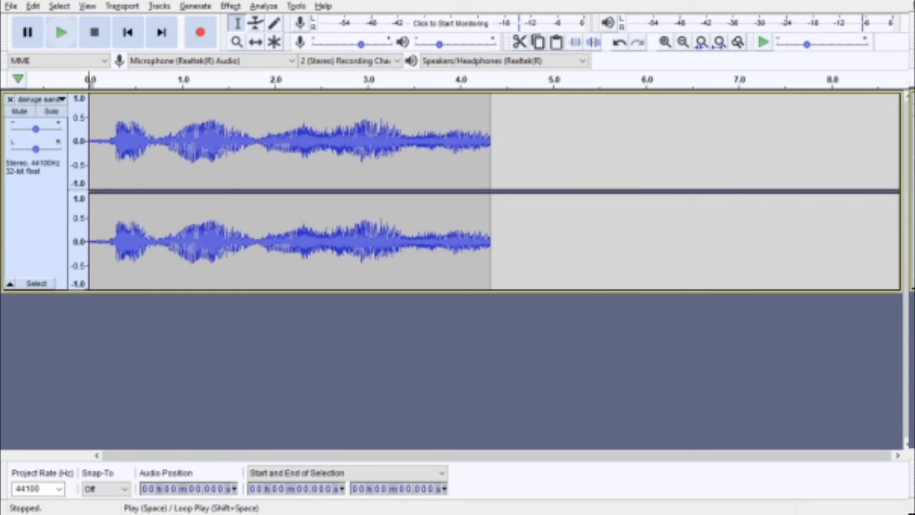
{"action": "left_click", "coordinate": [62, 32]}
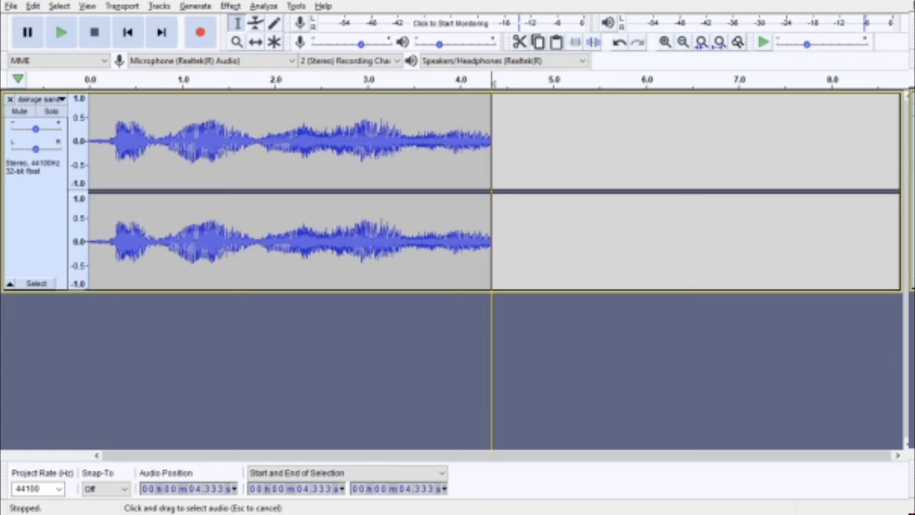
Apply Fade Out to the clip from about 3.97 s to its end, and play the clip from the start.
{"action": "left_click_drag", "start_coordinate": [491, 143], "coordinate": [456, 143]}
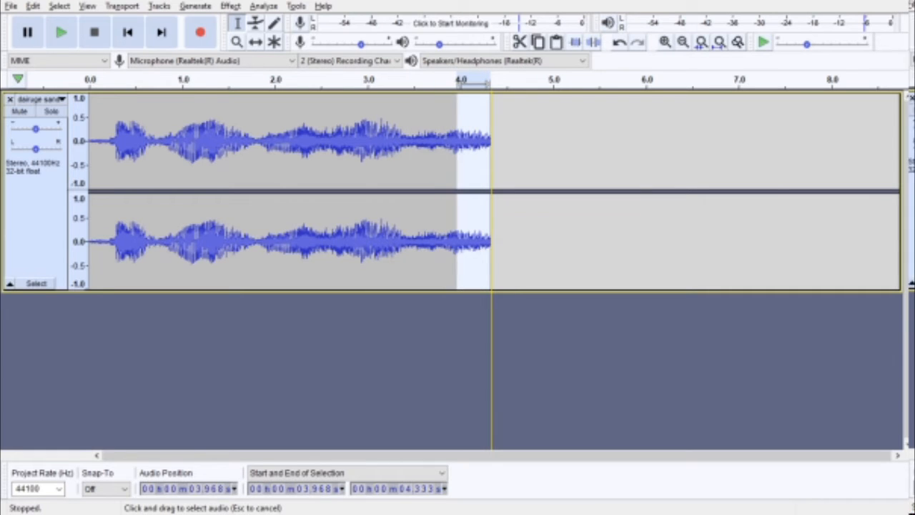
{"action": "left_click", "coordinate": [159, 5]}
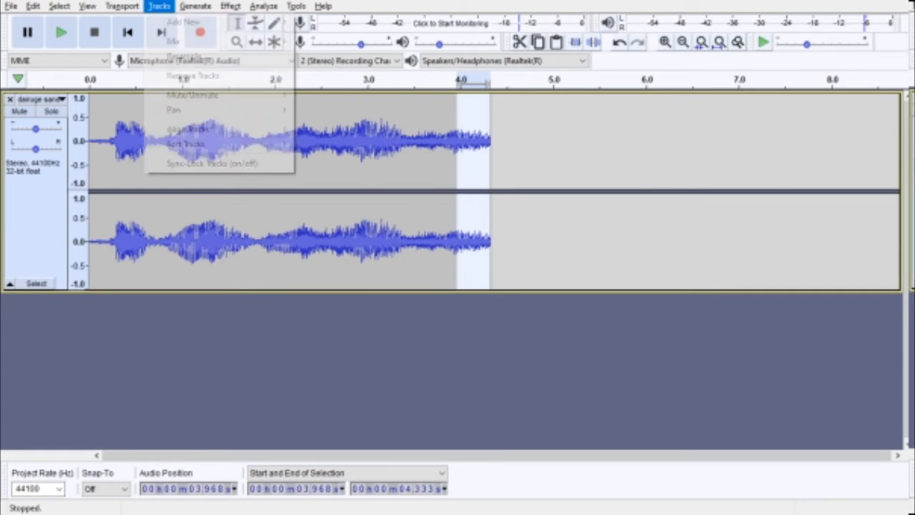
{"action": "mouse_move", "coordinate": [195, 7]}
{"action": "mouse_move", "coordinate": [232, 9]}
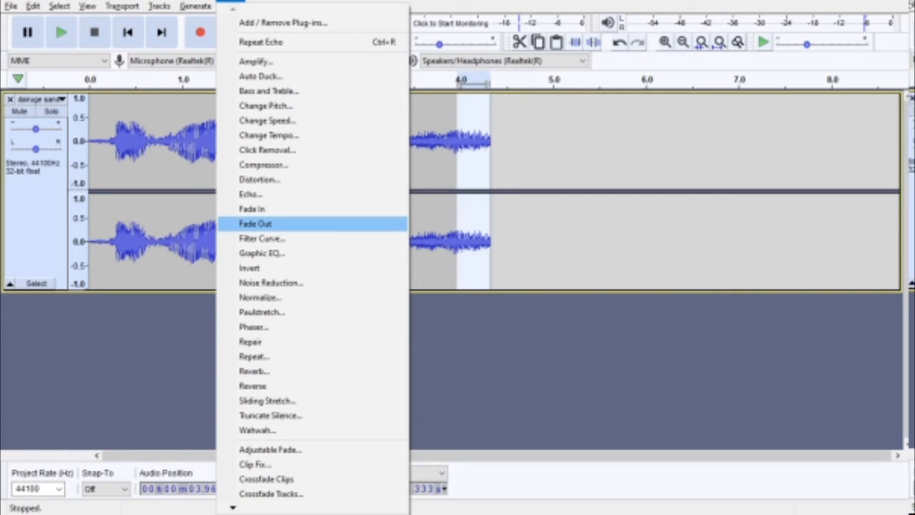
{"action": "left_click", "coordinate": [256, 224]}
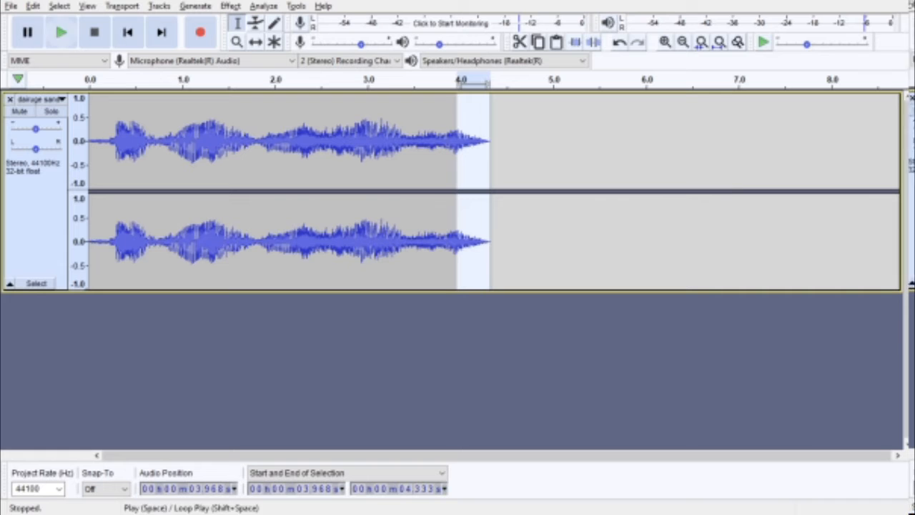
{"action": "left_click", "coordinate": [128, 33]}
{"action": "left_click", "coordinate": [61, 32]}
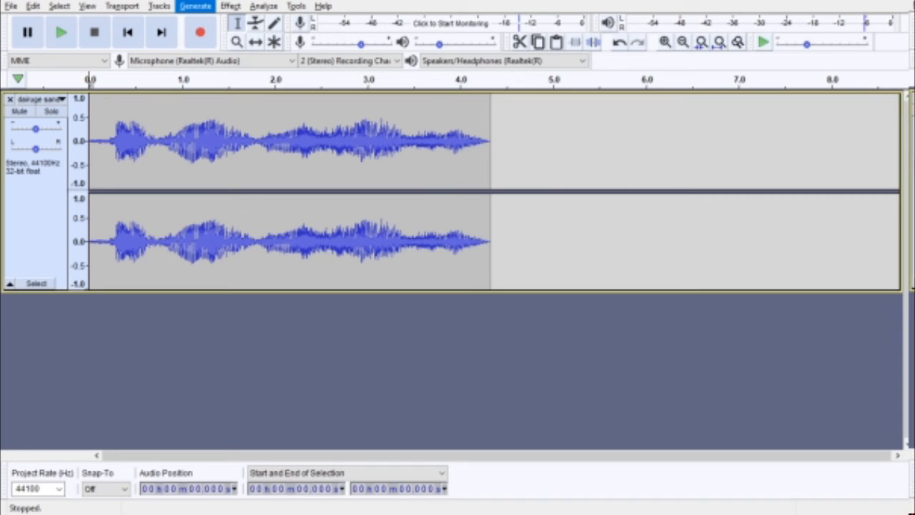
{"action": "left_click", "coordinate": [230, 6]}
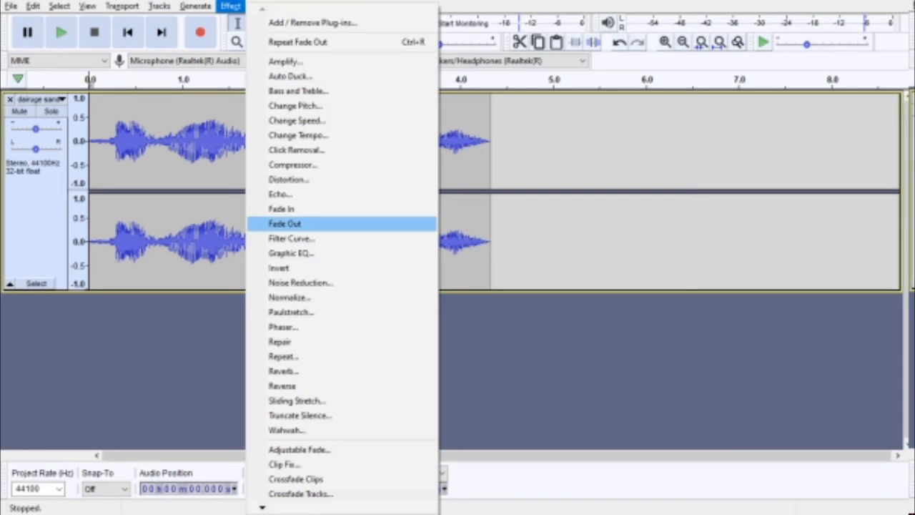
{"action": "left_click", "coordinate": [281, 208]}
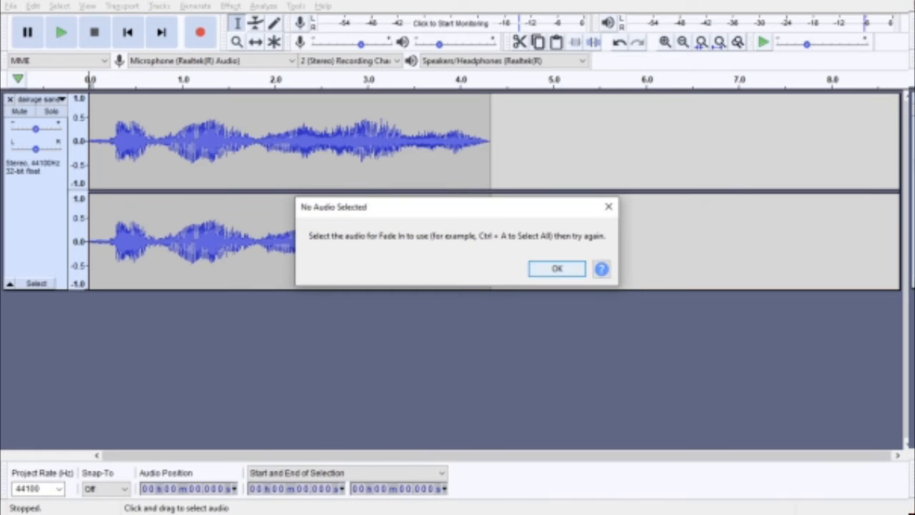
{"action": "left_click", "coordinate": [557, 268]}
Apply Fade In to the first 0.79 s or so of the clip, and play the result from the start.
{"action": "left_click_drag", "start_coordinate": [89, 143], "coordinate": [163, 143]}
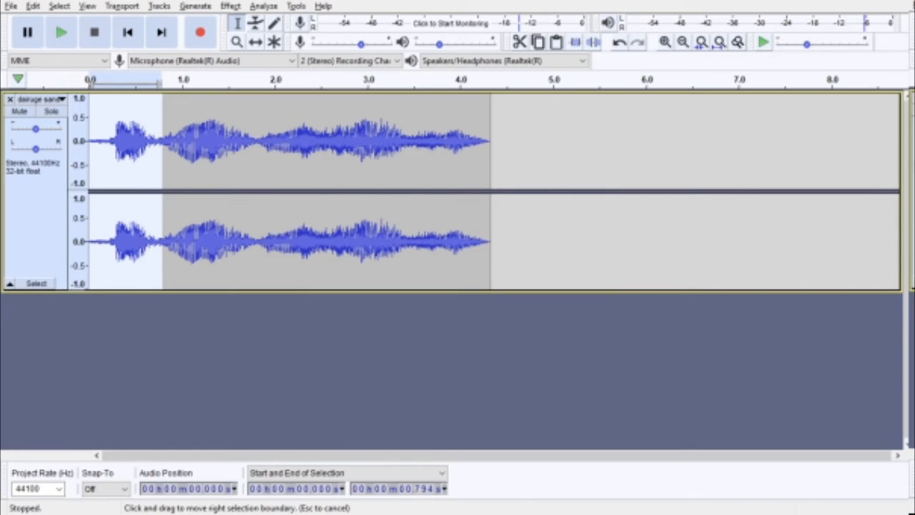
{"action": "left_click", "coordinate": [230, 6]}
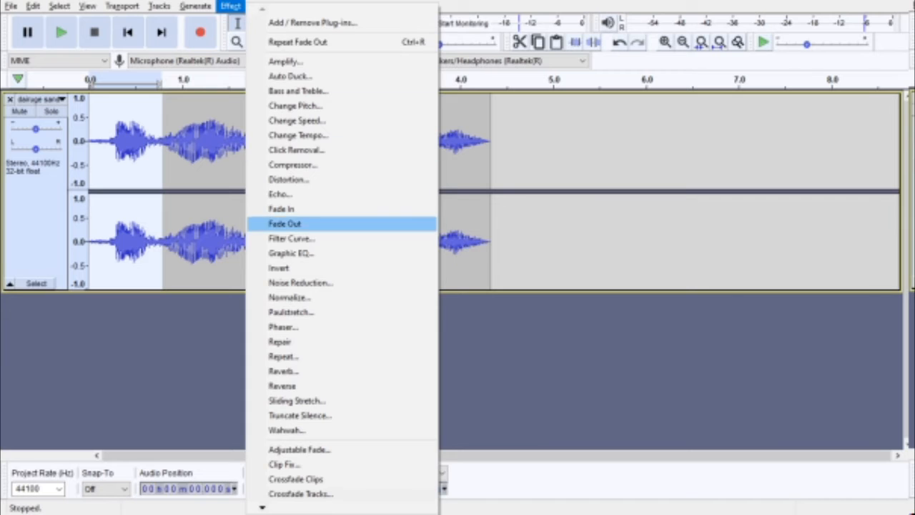
{"action": "left_click", "coordinate": [281, 208]}
{"action": "left_click", "coordinate": [127, 32]}
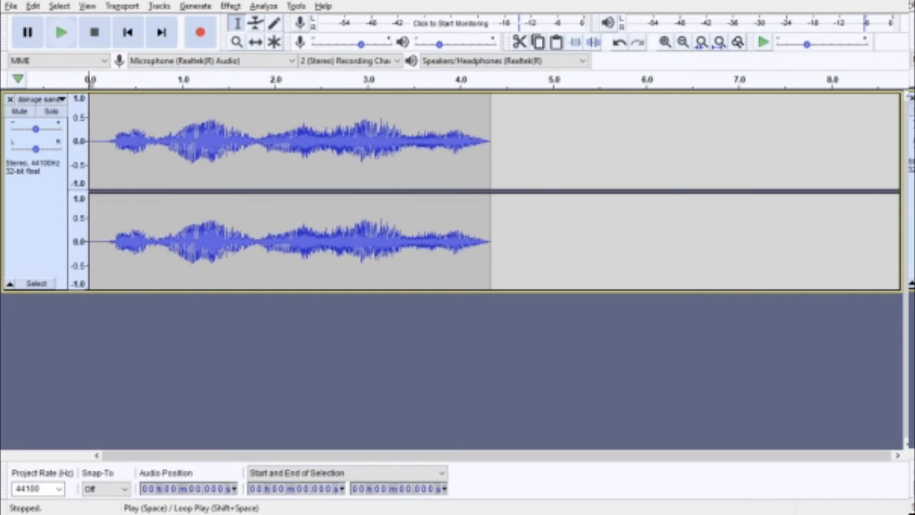
{"action": "left_click", "coordinate": [61, 32]}
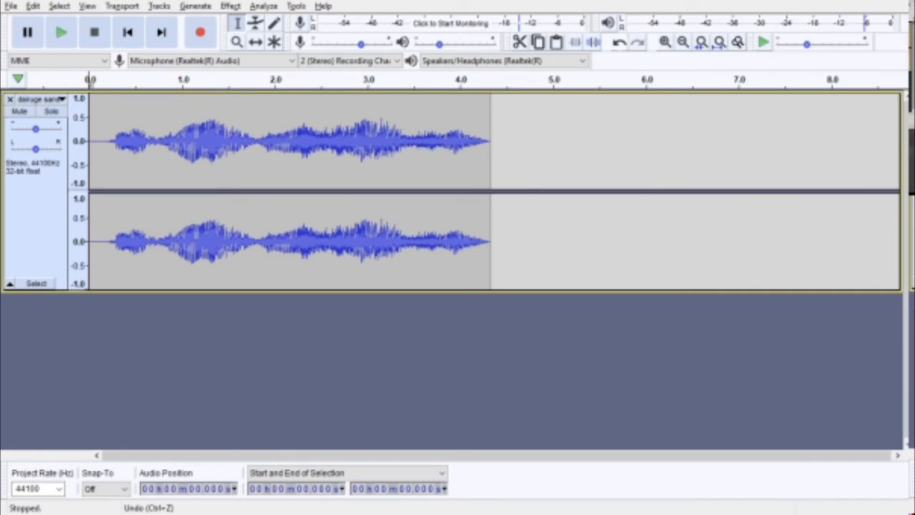
Undo the fade in, fade out and echo, keeping the imported clip, and clear the selection.
{"action": "left_click", "coordinate": [619, 42]}
{"action": "left_click", "coordinate": [619, 41]}
{"action": "left_click", "coordinate": [619, 41]}
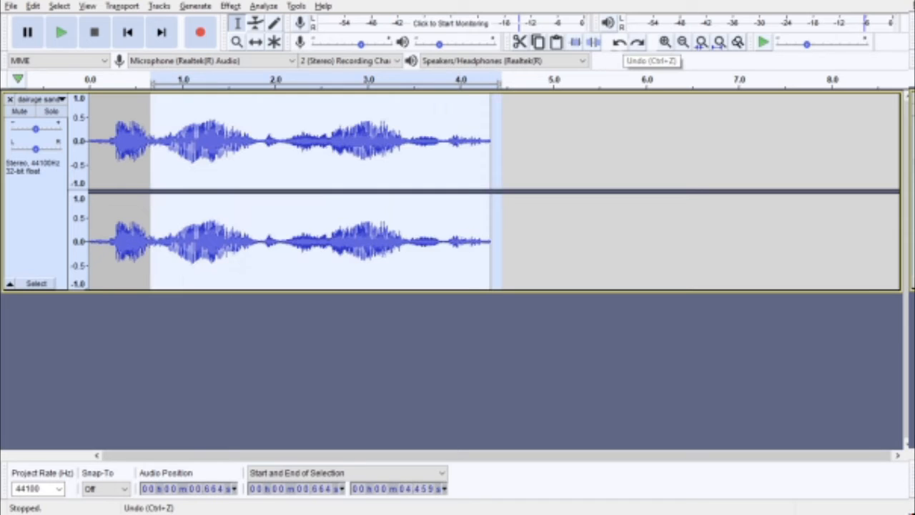
{"action": "left_click", "coordinate": [619, 42]}
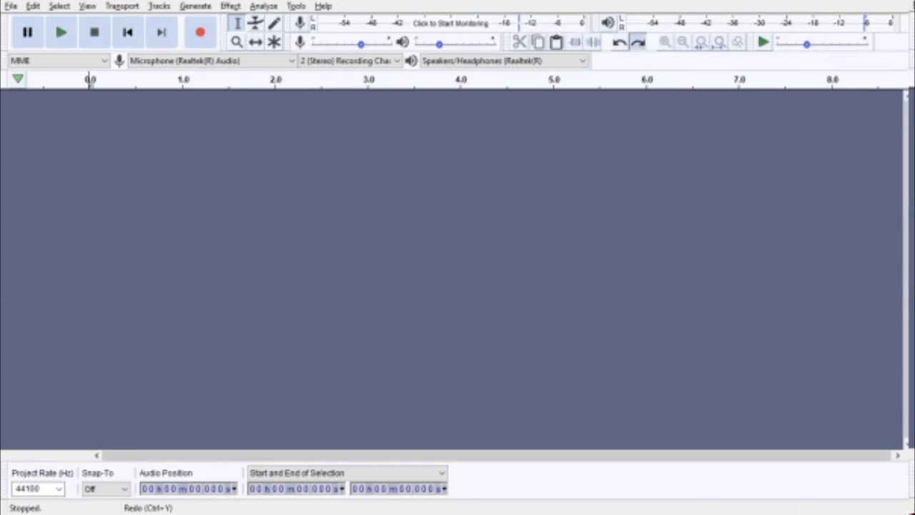
{"action": "left_click", "coordinate": [638, 42]}
{"action": "left_click", "coordinate": [599, 143]}
{"action": "left_click_drag", "start_coordinate": [509, 143], "coordinate": [503, 143]}
{"action": "left_click", "coordinate": [496, 143]}
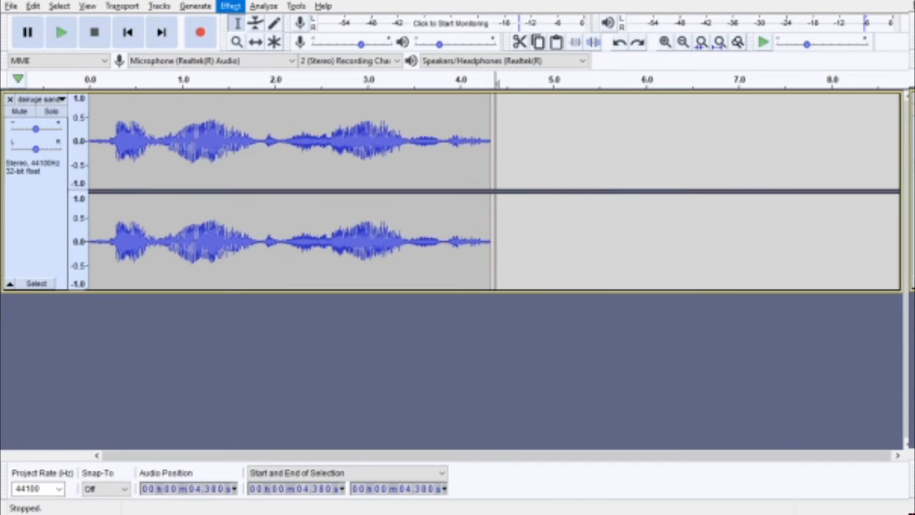
{"action": "key", "text": "ctrl+a"}
{"action": "left_click", "coordinate": [230, 6]}
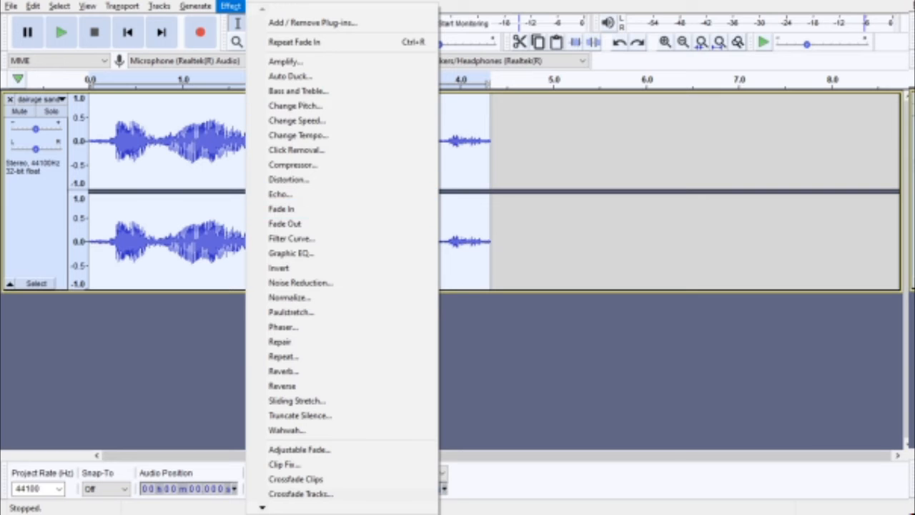
{"action": "key", "text": "Escape"}
Apply Echo with a 2-second delay and 0.2 decay factor from about 0.77 s to the clip's end, and play the selection.
{"action": "left_click_drag", "start_coordinate": [504, 143], "coordinate": [160, 143]}
{"action": "left_click", "coordinate": [230, 6]}
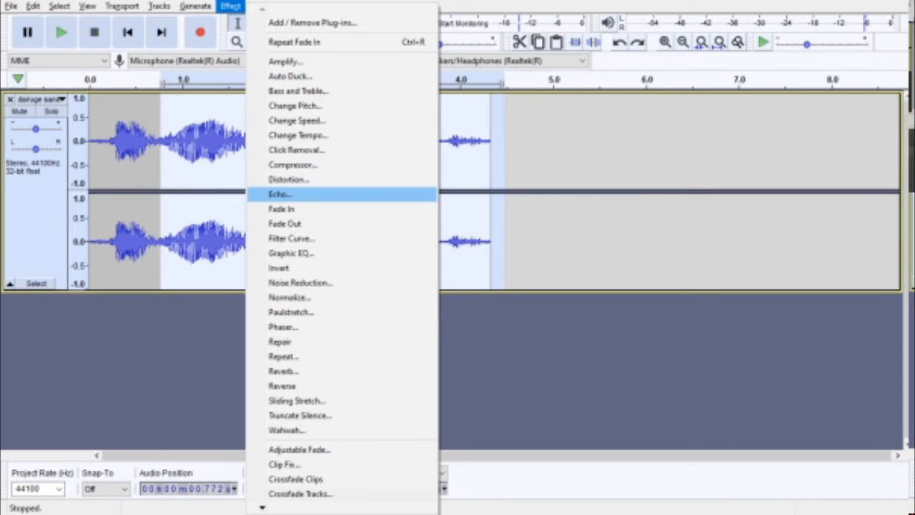
{"action": "left_click", "coordinate": [279, 194]}
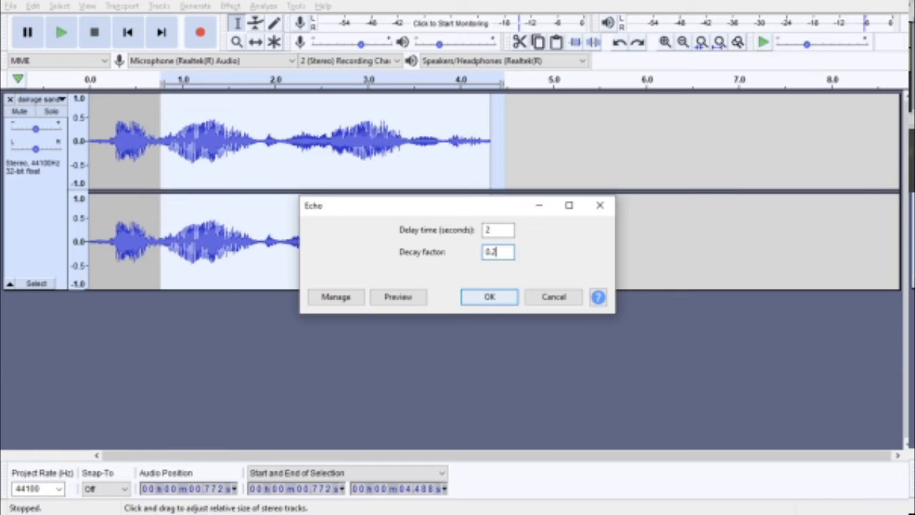
{"action": "key", "text": "Return"}
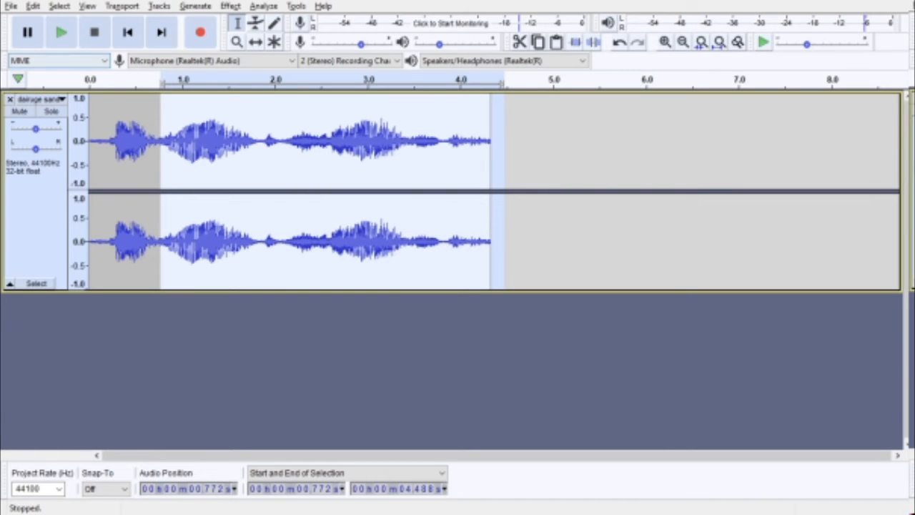
{"action": "left_click", "coordinate": [62, 32]}
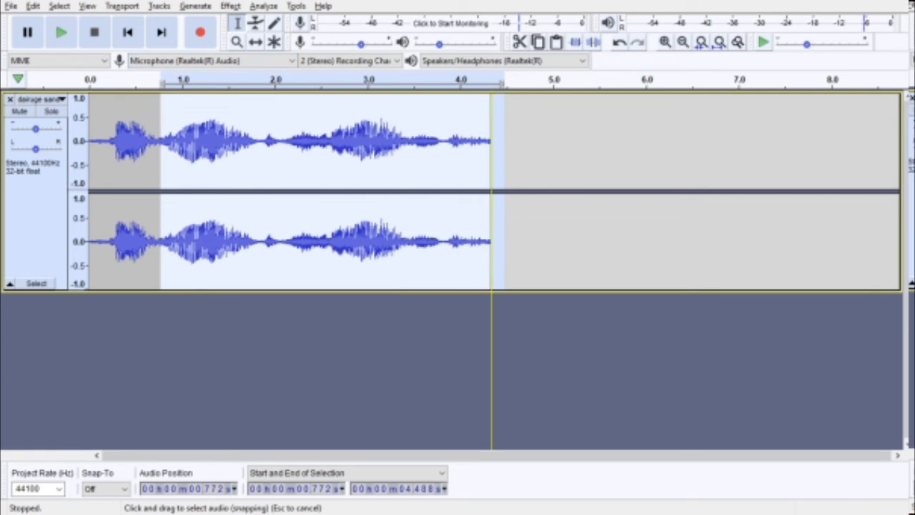
Apply Hard Clipping distortion to the whole clip with a -1.29 dB clipping level, 36 drive and 59 make-up gain, and play it.
{"action": "left_click", "coordinate": [230, 6]}
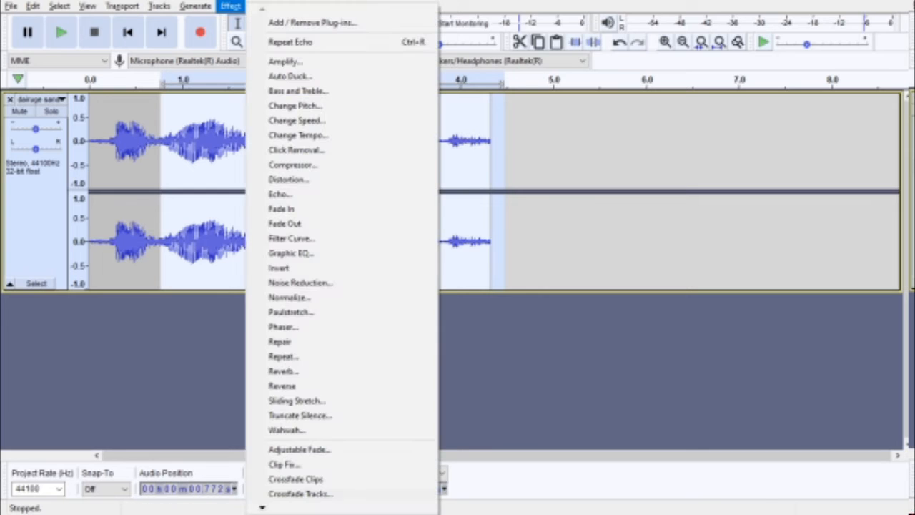
{"action": "left_click", "coordinate": [528, 364]}
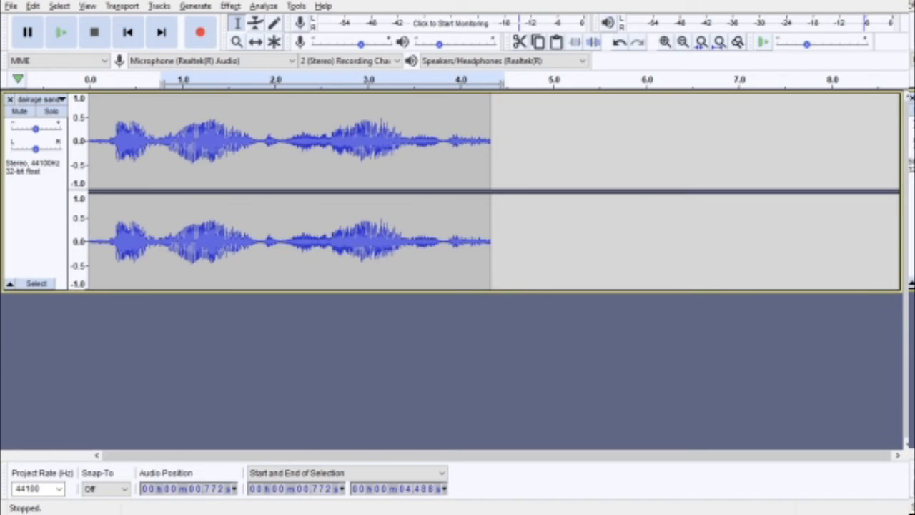
{"action": "key", "text": "ctrl+a"}
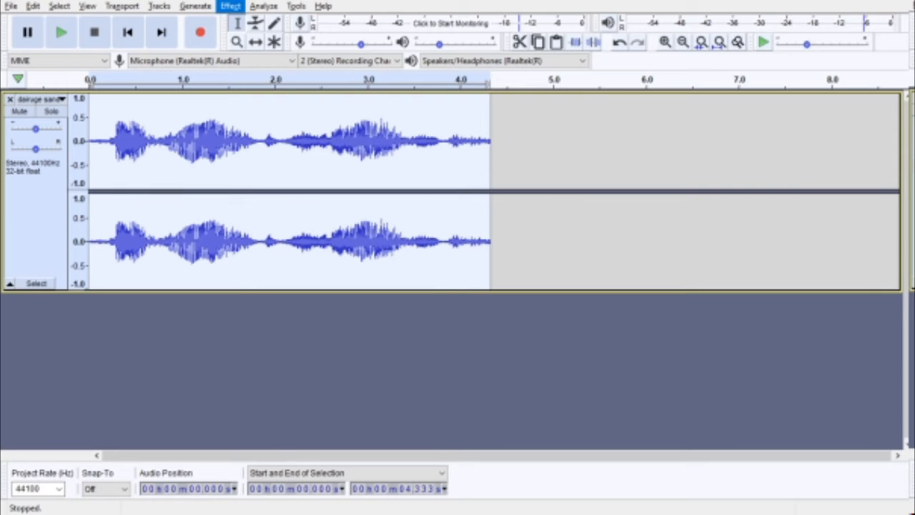
{"action": "left_click", "coordinate": [231, 5]}
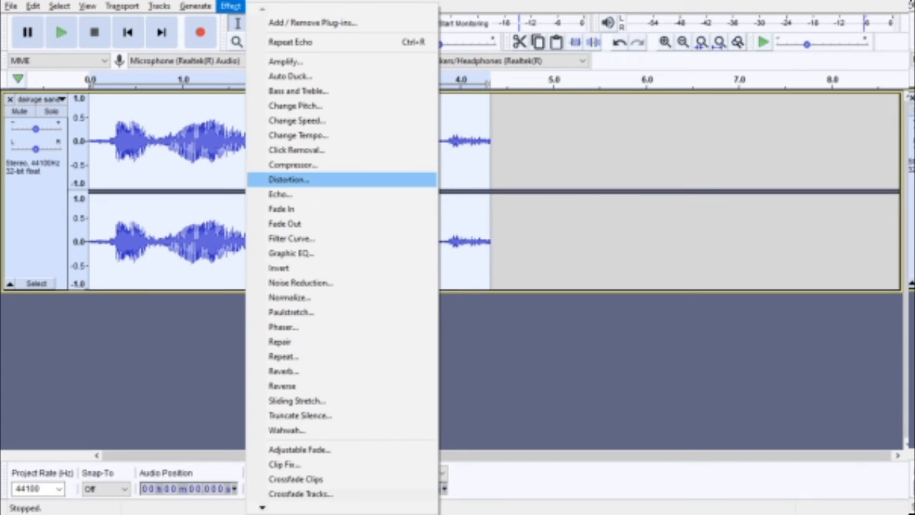
{"action": "left_click", "coordinate": [289, 180]}
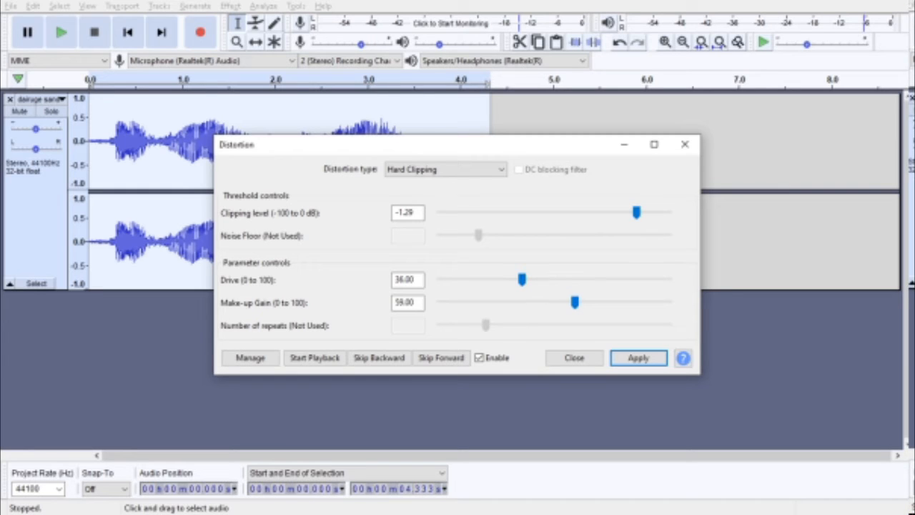
{"action": "key", "text": "Return"}
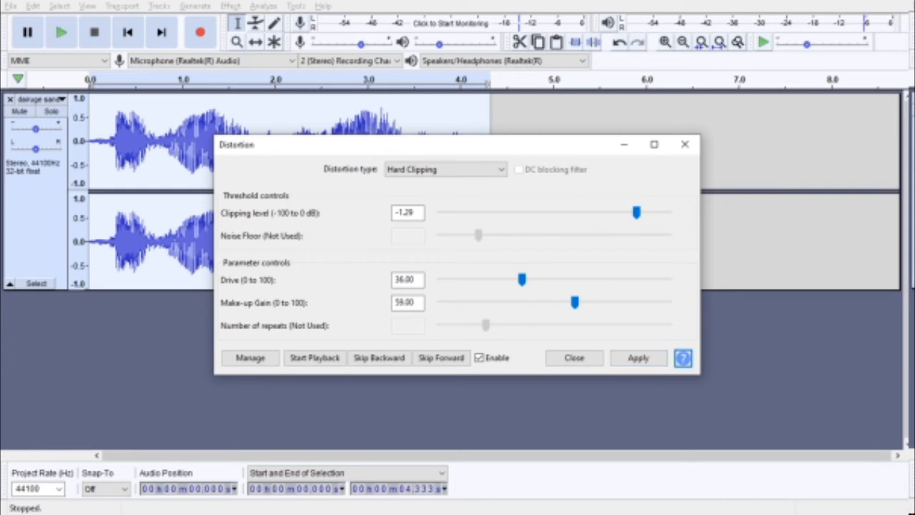
{"action": "left_click", "coordinate": [684, 143]}
{"action": "left_click", "coordinate": [62, 32]}
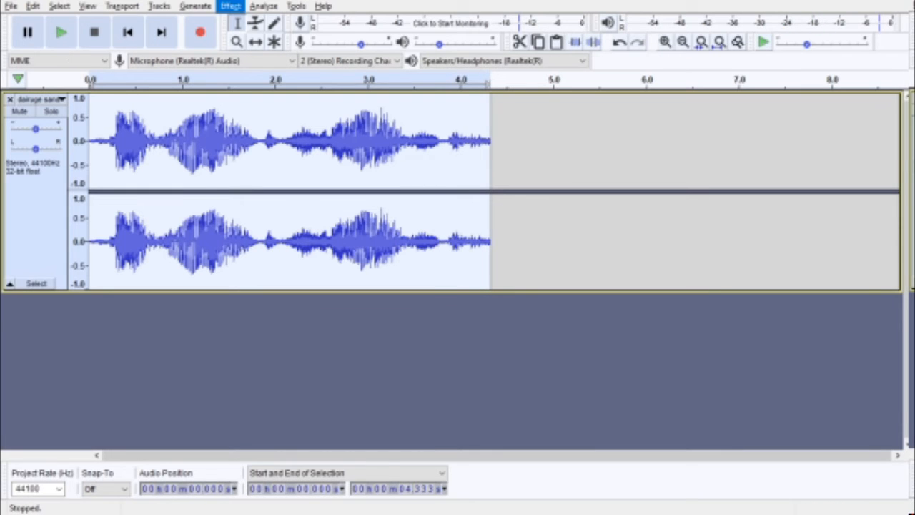
Look through the list of available effects for another one to try on the clip.
{"action": "left_click", "coordinate": [231, 6]}
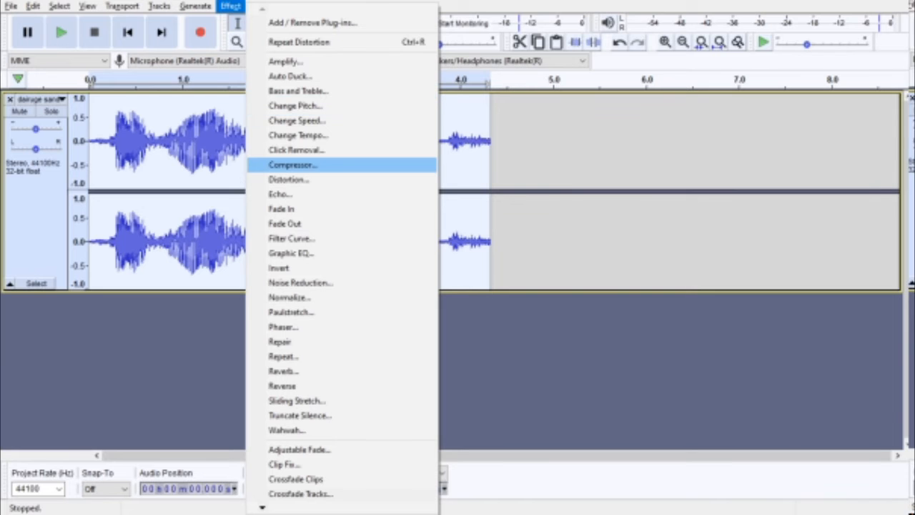
{"action": "left_click", "coordinate": [293, 165]}
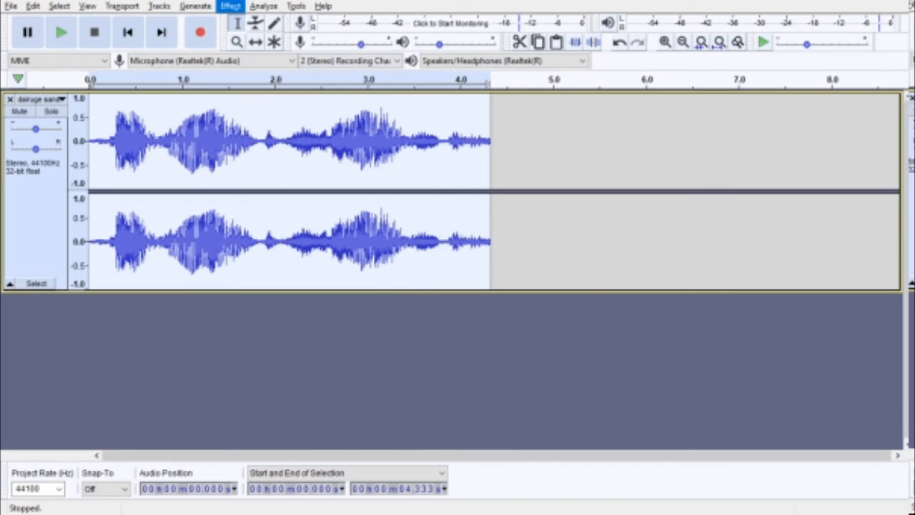
{"action": "key", "text": "Down"}
{"action": "key", "text": "Down"}
{"action": "key", "text": "Down"}
{"action": "key", "text": "Down"}
{"action": "key", "text": "Down"}
{"action": "key", "text": "Down"}
{"action": "key", "text": "Down"}
{"action": "key", "text": "Down"}
{"action": "key", "text": "Down"}
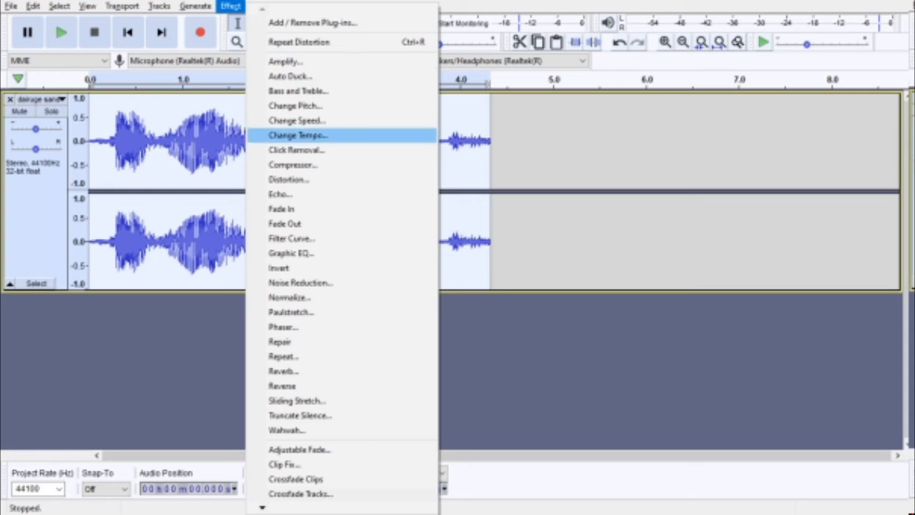
{"action": "key", "text": "Down"}
{"action": "key", "text": "Down"}
{"action": "key", "text": "Down"}
{"action": "key", "text": "Down"}
{"action": "key", "text": "Down"}
{"action": "key", "text": "Down"}
{"action": "key", "text": "Down"}
{"action": "key", "text": "Down"}
{"action": "key", "text": "Down"}
{"action": "key", "text": "Down"}
{"action": "key", "text": "Down"}
{"action": "key", "text": "Down"}
{"action": "key", "text": "Down"}
{"action": "key", "text": "Down"}
{"action": "key", "text": "Down"}
{"action": "key", "text": "Down"}
{"action": "key", "text": "Down"}
{"action": "key", "text": "Down"}
{"action": "key", "text": "Down"}
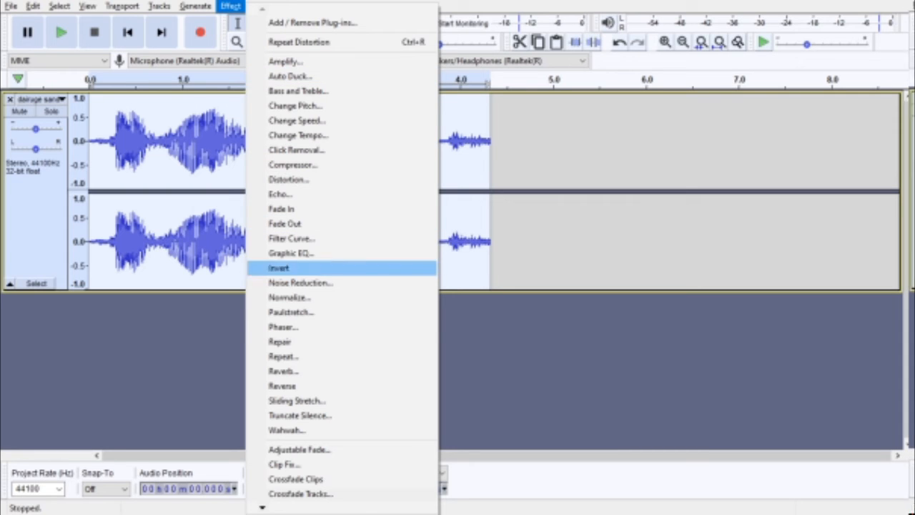
{"action": "key", "text": "Down"}
{"action": "key", "text": "Down"}
{"action": "key", "text": "Down"}
{"action": "key", "text": "Down"}
{"action": "key", "text": "Down"}
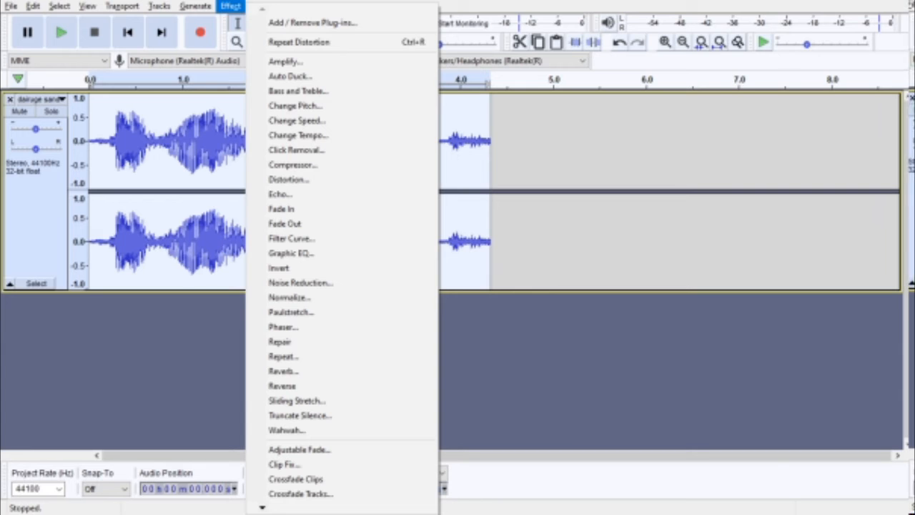
Apply a Low-Pass Filter of 9000 Hz with 6 dB roll-off to the clip, then play and pause it.
{"action": "mouse_move", "coordinate": [262, 507]}
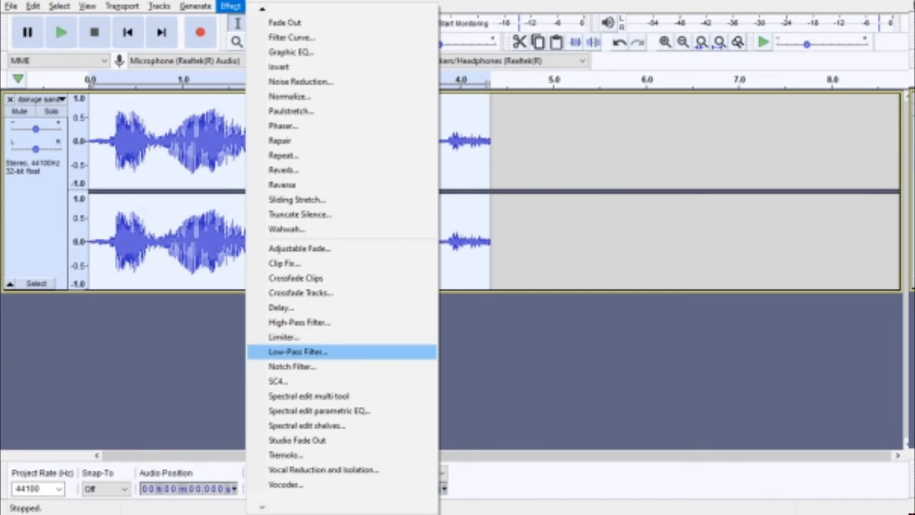
{"action": "left_click", "coordinate": [297, 351]}
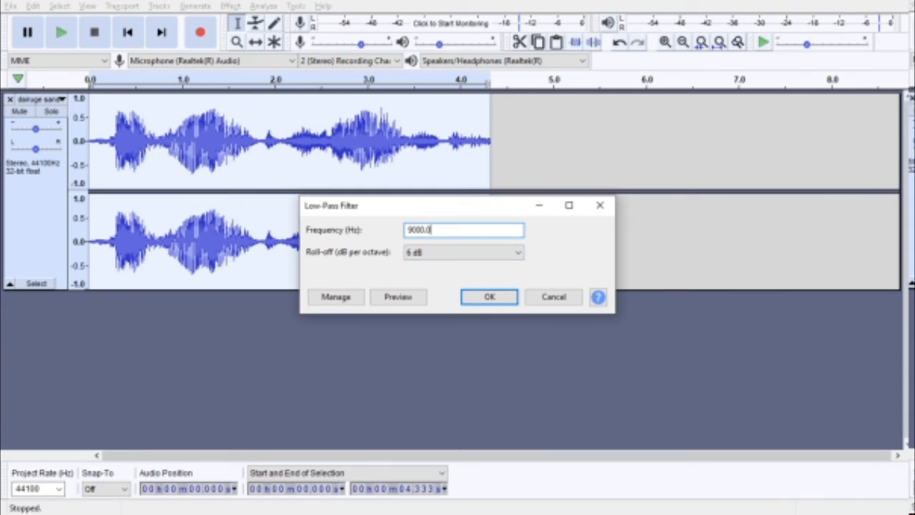
{"action": "left_click", "coordinate": [490, 296]}
{"action": "left_click", "coordinate": [62, 32]}
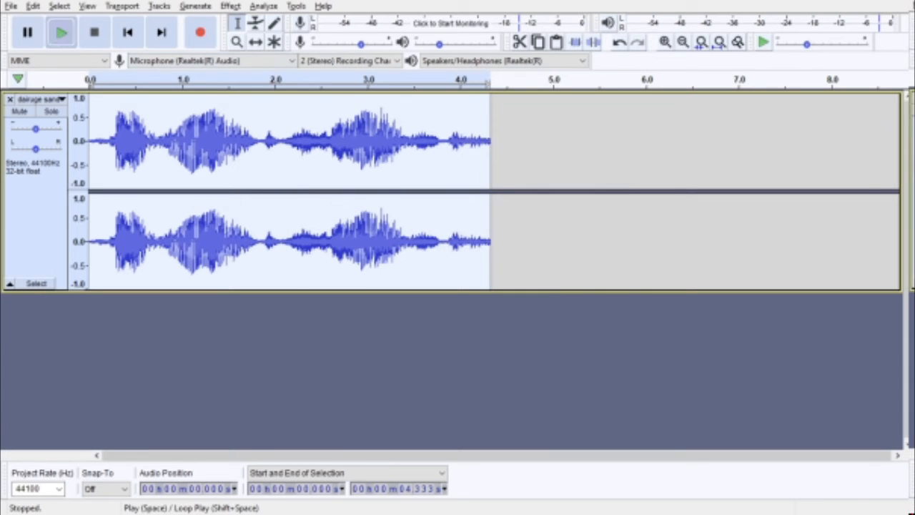
{"action": "left_click", "coordinate": [28, 33]}
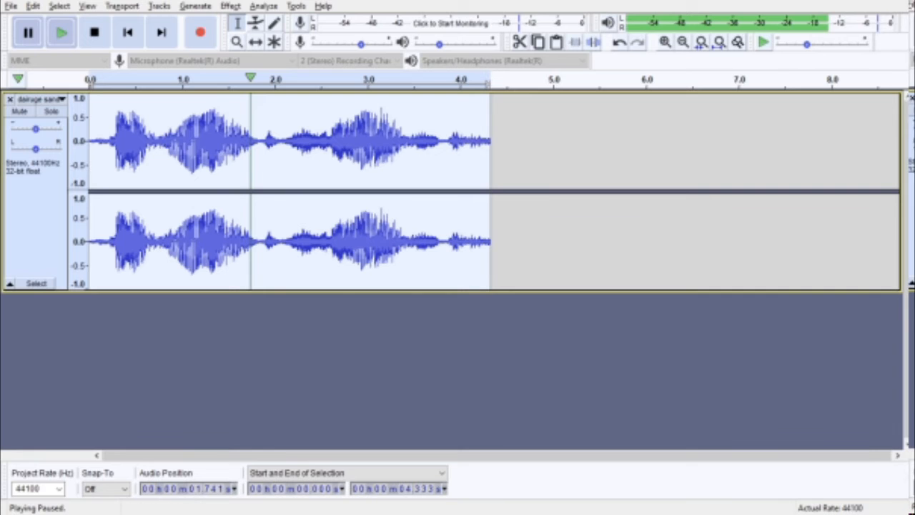
Undo the low-pass filter and distortion while keeping the echo, and play the whole clip.
{"action": "left_click", "coordinate": [620, 42]}
{"action": "left_click", "coordinate": [620, 42]}
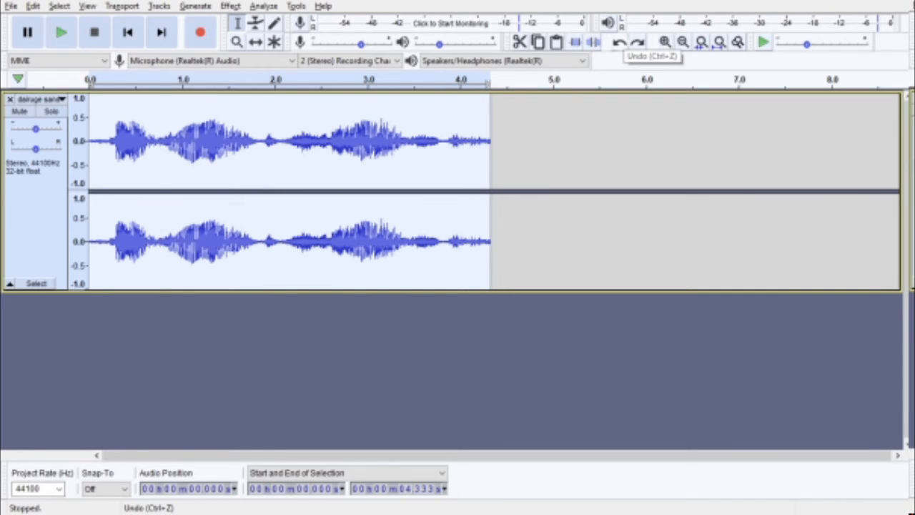
{"action": "left_click", "coordinate": [620, 42]}
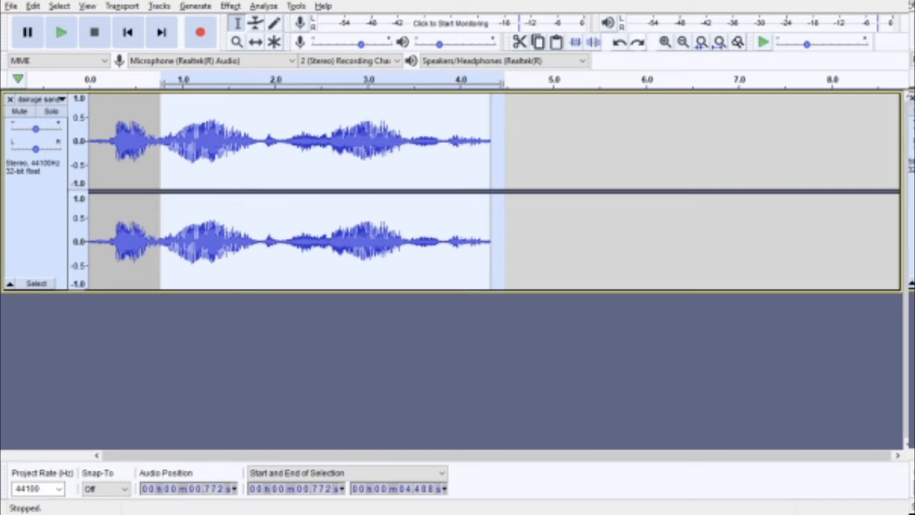
{"action": "left_click", "coordinate": [636, 43]}
{"action": "left_click", "coordinate": [61, 33]}
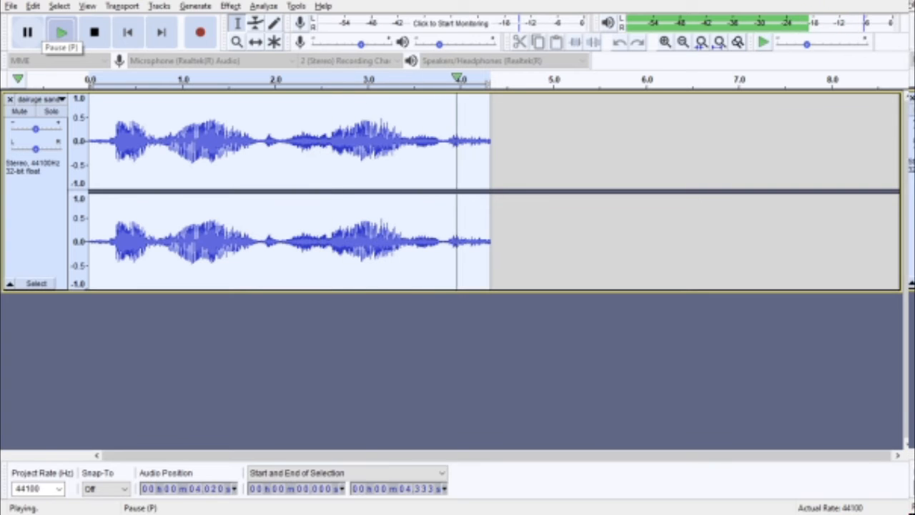
Examine the remaining effects in the list, from Fade Out through Vocoder.
{"action": "left_click", "coordinate": [230, 5]}
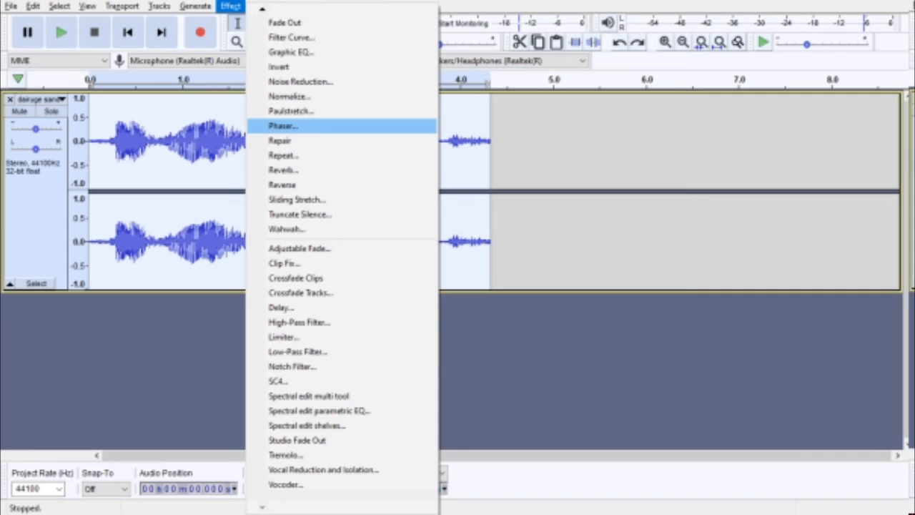
{"action": "key", "text": "Down"}
{"action": "key", "text": "Down"}
{"action": "key", "text": "Down"}
{"action": "key", "text": "Down"}
{"action": "key", "text": "Up"}
{"action": "key", "text": "Up"}
{"action": "key", "text": "Up"}
{"action": "key", "text": "Up"}
{"action": "key", "text": "Up"}
{"action": "key", "text": "Up"}
{"action": "key", "text": "Up"}
{"action": "key", "text": "Up"}
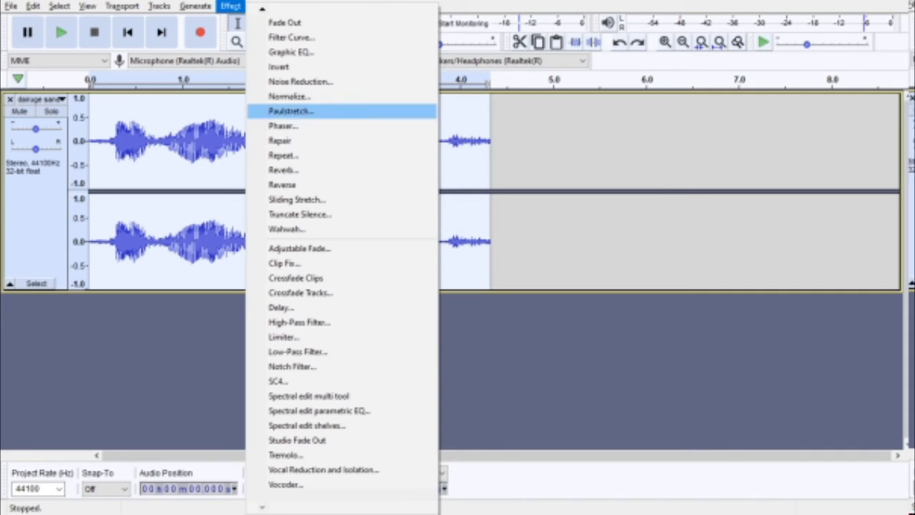
{"action": "key", "text": "Down"}
{"action": "key", "text": "Down"}
{"action": "key", "text": "Down"}
{"action": "key", "text": "Down"}
{"action": "key", "text": "Down"}
{"action": "key", "text": "Up"}
{"action": "key", "text": "Up"}
{"action": "key", "text": "Up"}
{"action": "key", "text": "Up"}
{"action": "key", "text": "Up"}
{"action": "key", "text": "Up"}
{"action": "key", "text": "Up"}
{"action": "key", "text": "Up"}
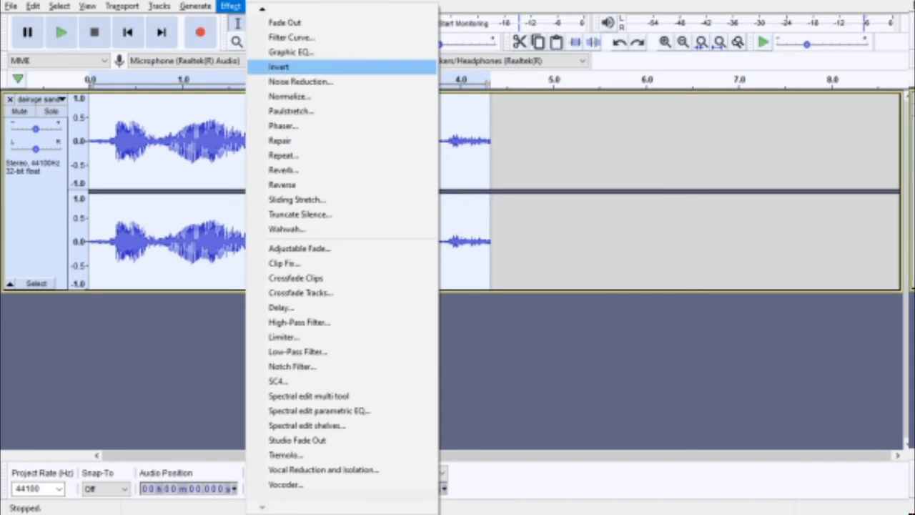
Apply Reverb to the whole clip with 75% room size, 10 ms pre-delay, 50% reverberance and 50% damping, and play it.
{"action": "mouse_move", "coordinate": [262, 9]}
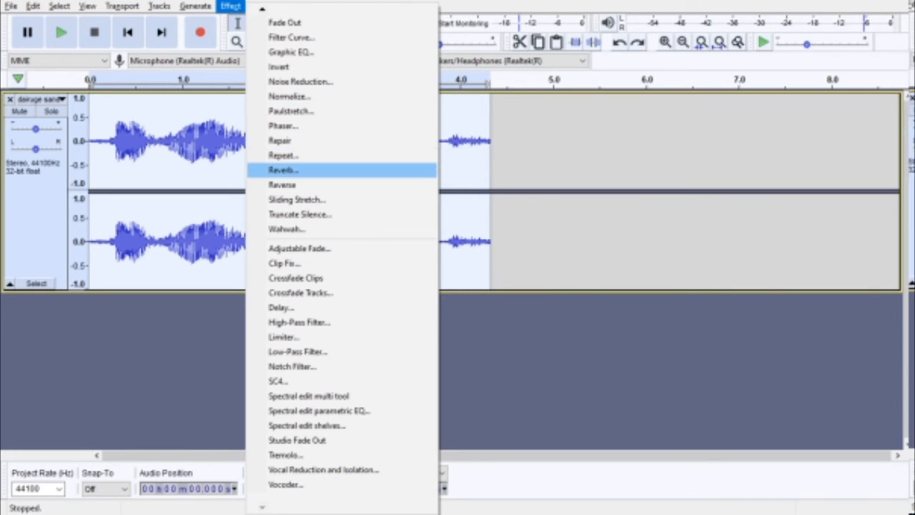
{"action": "key", "text": "Return"}
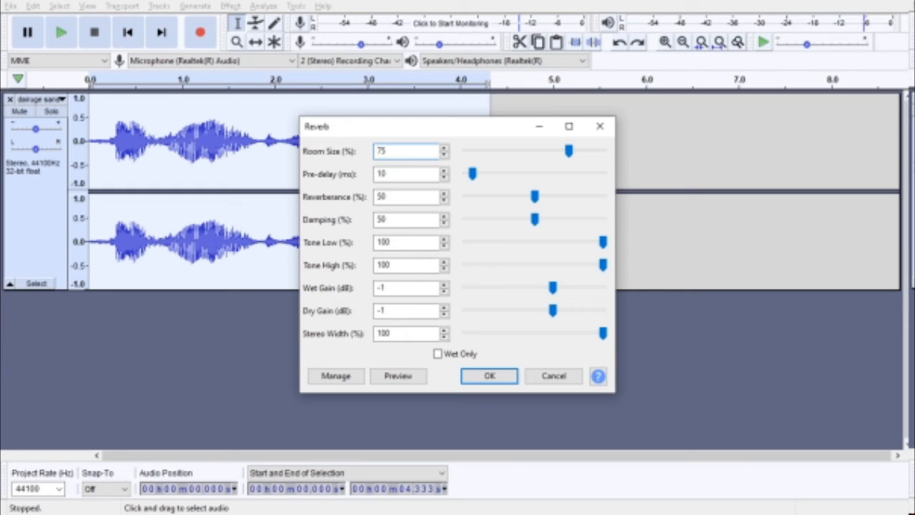
{"action": "left_click_drag", "start_coordinate": [413, 131], "coordinate": [500, 123]}
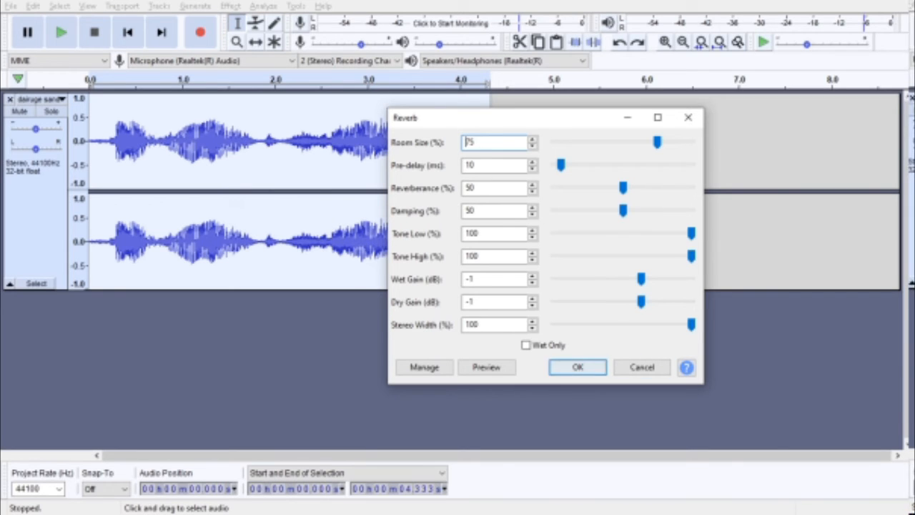
{"action": "key", "text": "Return"}
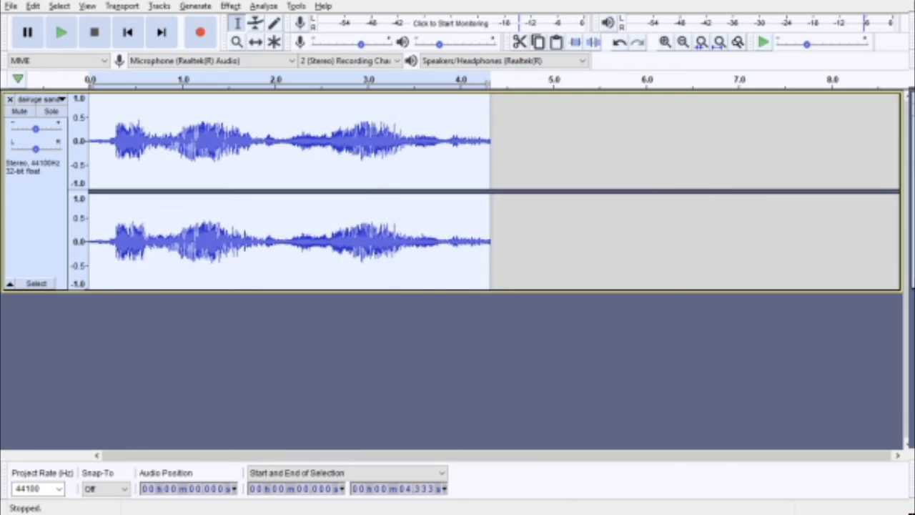
{"action": "left_click", "coordinate": [62, 32]}
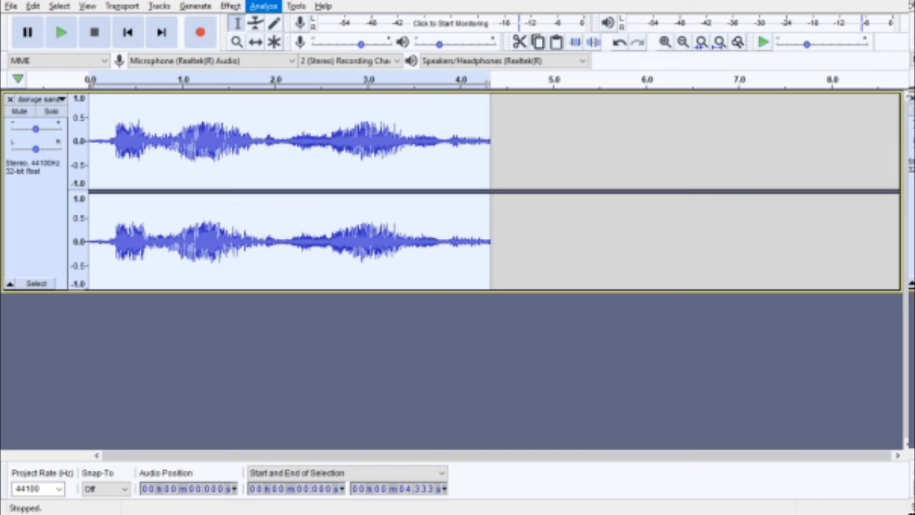
{"action": "left_click", "coordinate": [230, 5]}
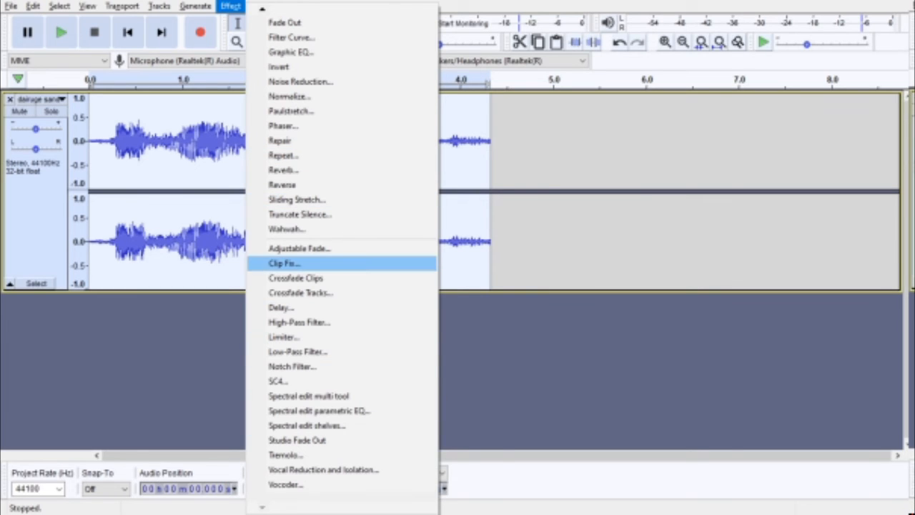
{"action": "left_click", "coordinate": [494, 343]}
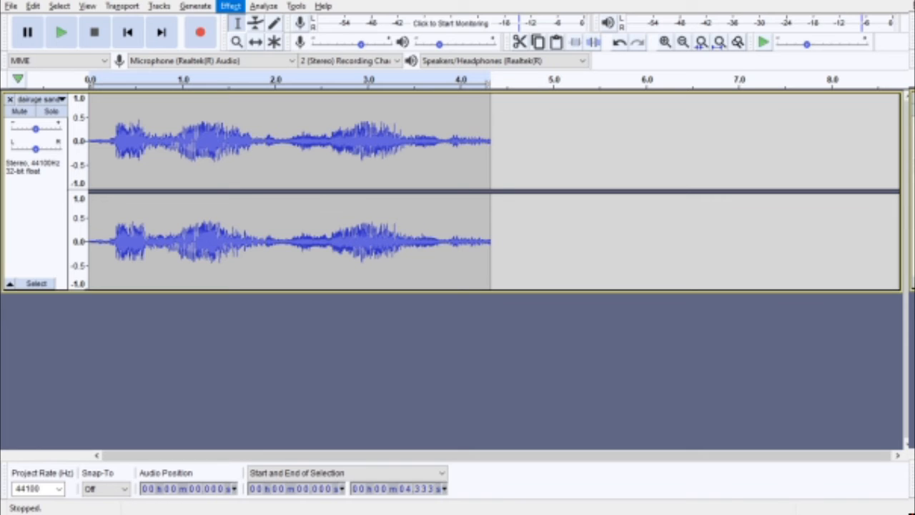
{"action": "left_click", "coordinate": [230, 6]}
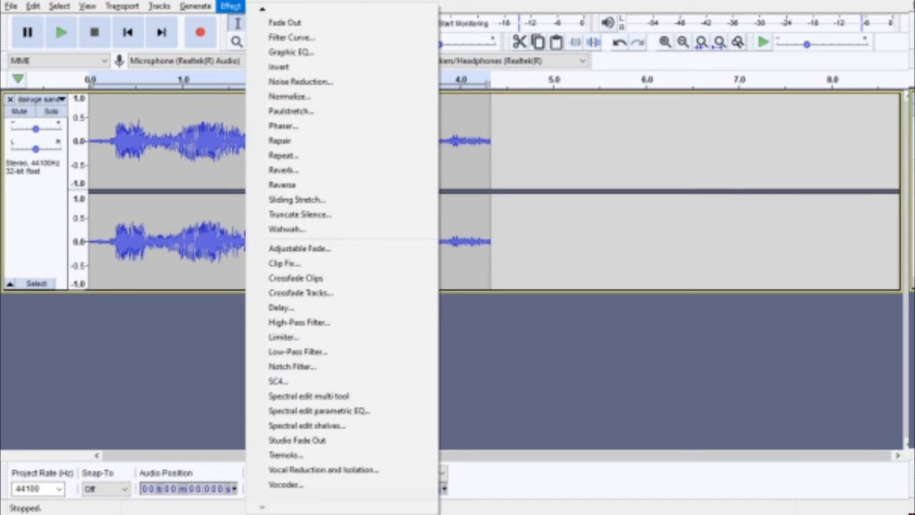
{"action": "left_click", "coordinate": [230, 7]}
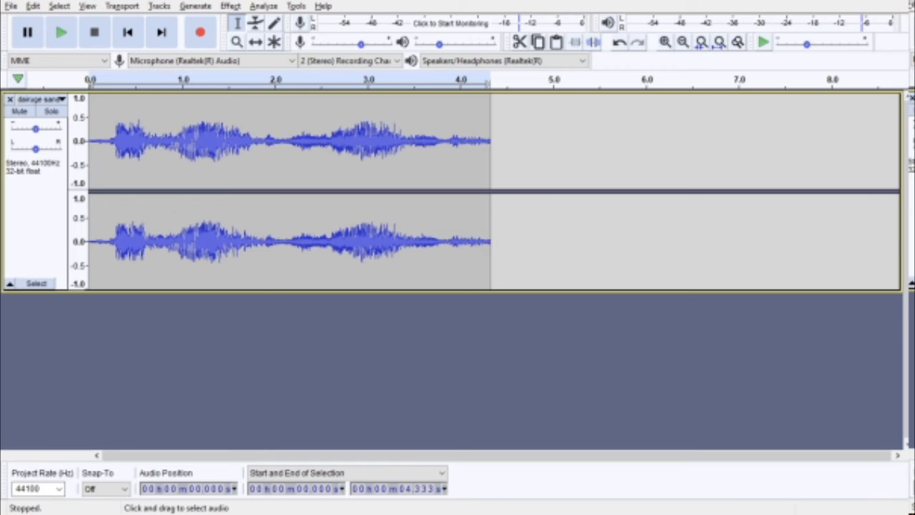
{"action": "left_click_drag", "start_coordinate": [107, 139], "coordinate": [427, 139]}
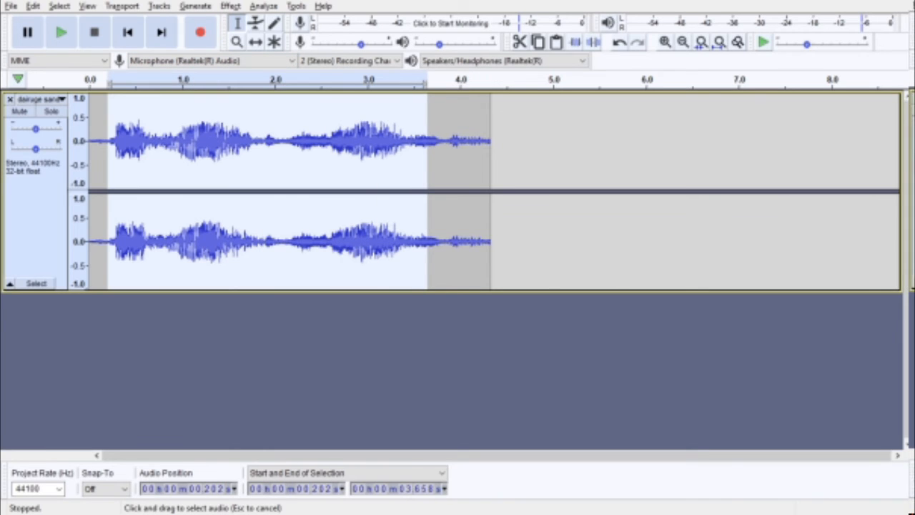
{"action": "left_click", "coordinate": [429, 350]}
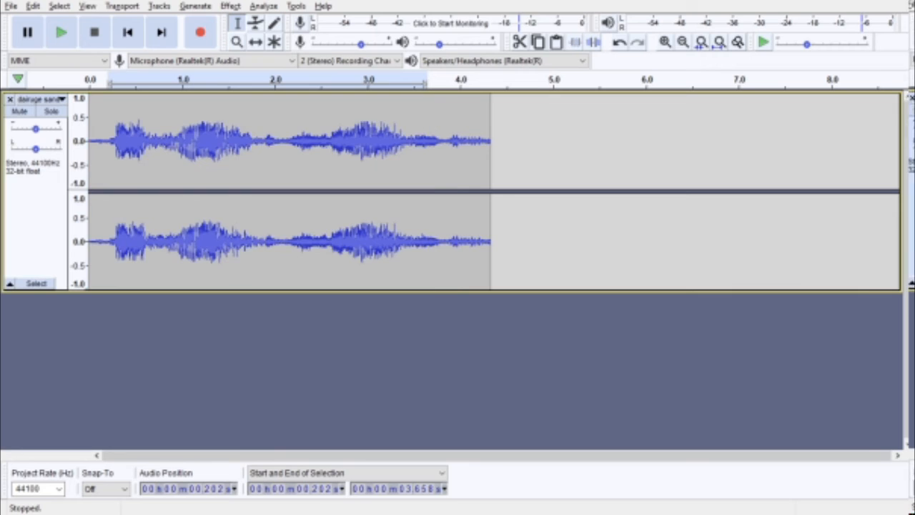
Lower the volume of the whole clip evenly with the Envelope tool, to an envelope level of about 0.3.
{"action": "left_click", "coordinate": [255, 23]}
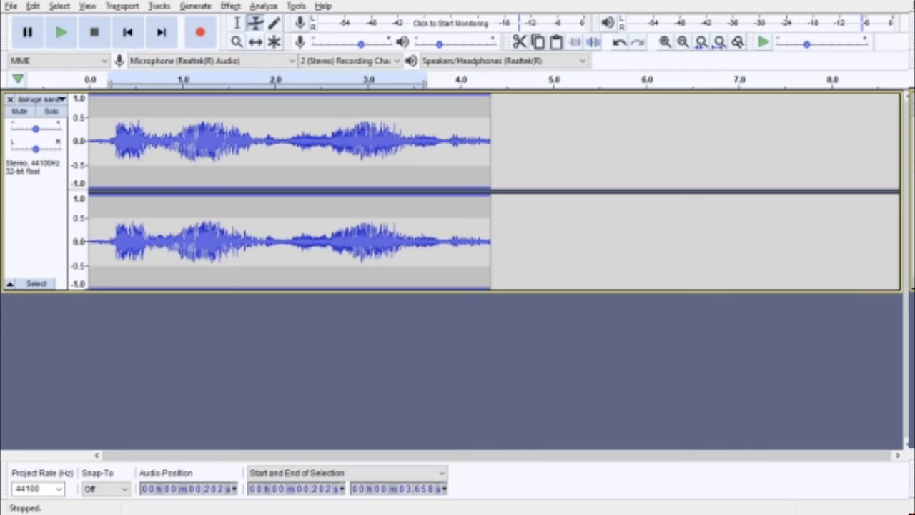
{"action": "left_click_drag", "start_coordinate": [279, 95], "coordinate": [280, 125]}
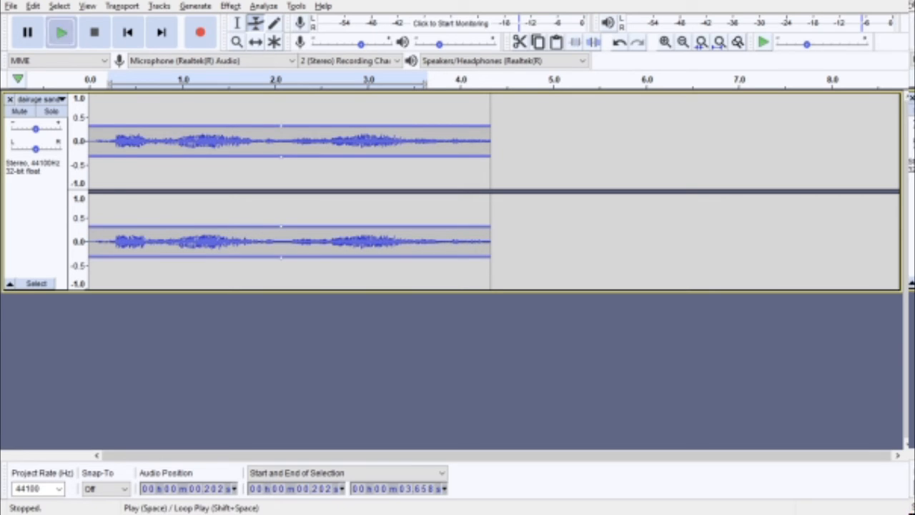
Play the quieter clip, try adding an envelope point at about 1.5 s, and undo that point.
{"action": "left_click", "coordinate": [62, 32]}
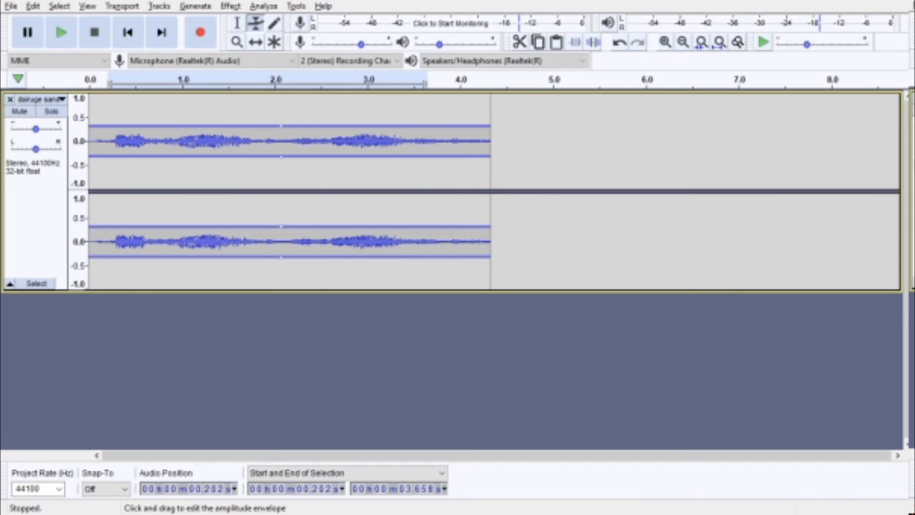
{"action": "mouse_move", "coordinate": [224, 126]}
{"action": "left_mouse_down"}
{"action": "mouse_move", "coordinate": [224, 137]}
{"action": "mouse_move", "coordinate": [173, 122]}
{"action": "mouse_move", "coordinate": [139, 96]}
{"action": "mouse_move", "coordinate": [241, 131]}
{"action": "mouse_move", "coordinate": [216, 122]}
{"action": "mouse_move", "coordinate": [230, 125]}
{"action": "left_mouse_up"}
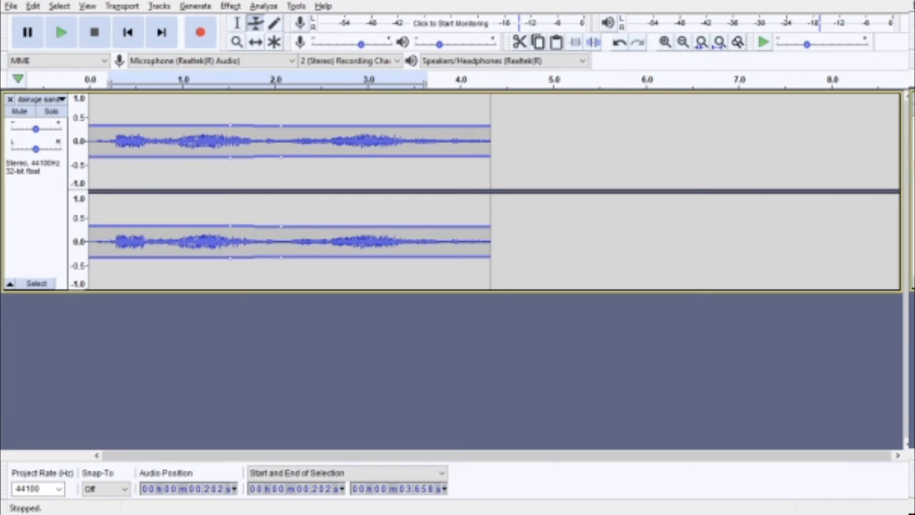
{"action": "left_click", "coordinate": [230, 6]}
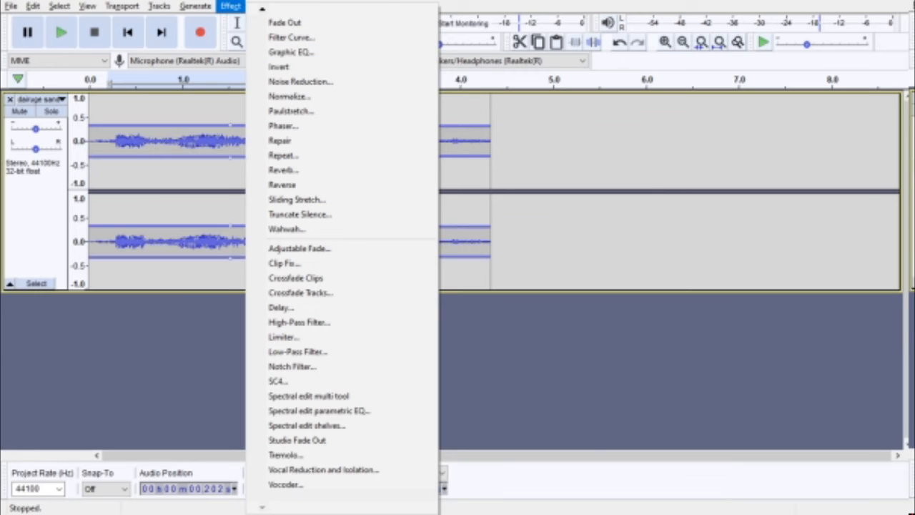
{"action": "key", "text": "Escape"}
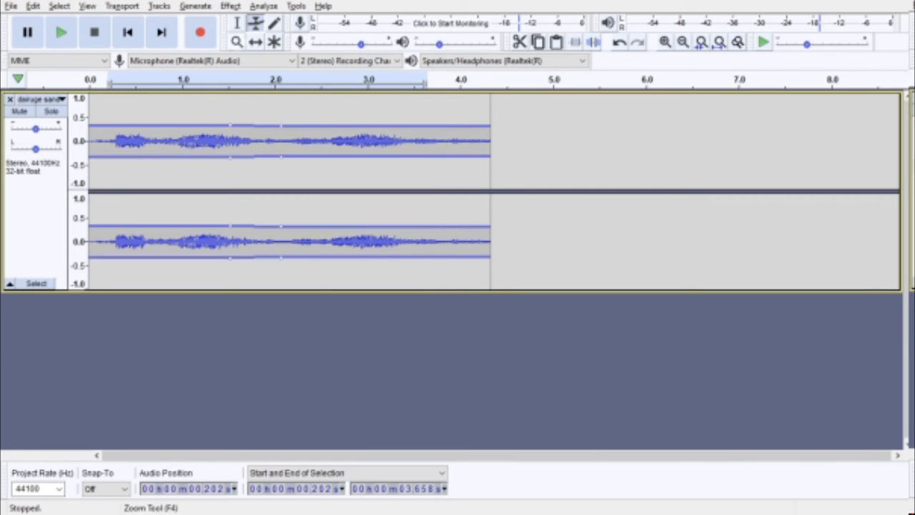
{"action": "left_click", "coordinate": [619, 41]}
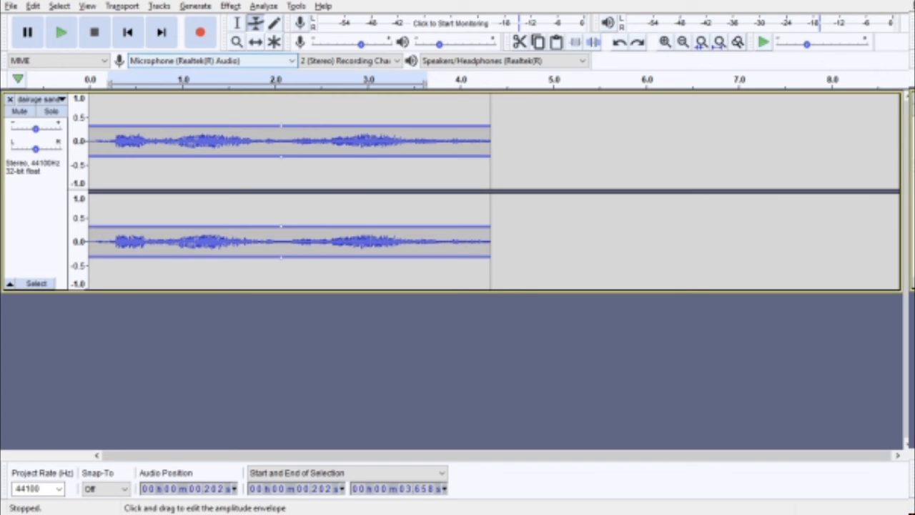
Try a Low-Pass Filter with 6 dB roll-off on the whole clip, return its envelope to full level, and play it.
{"action": "key", "text": "ctrl+a"}
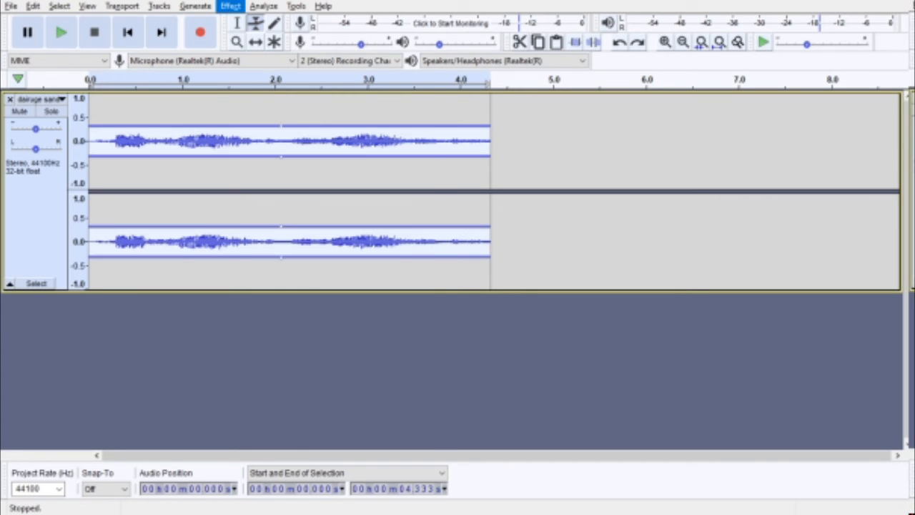
{"action": "left_click", "coordinate": [230, 5]}
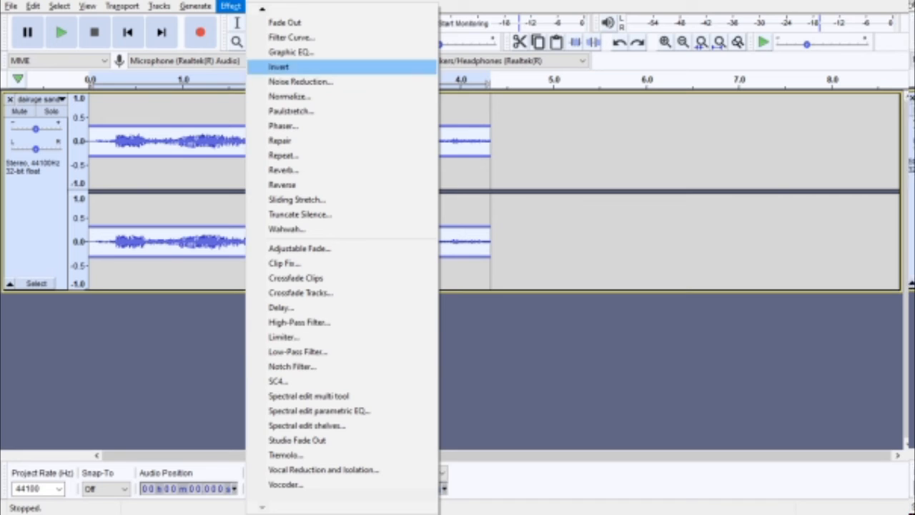
{"action": "mouse_move", "coordinate": [263, 9]}
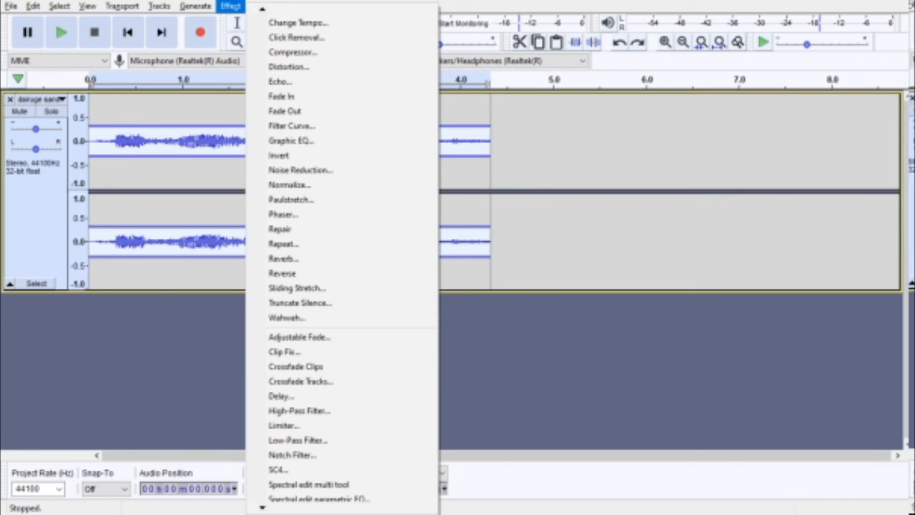
{"action": "mouse_move", "coordinate": [262, 507]}
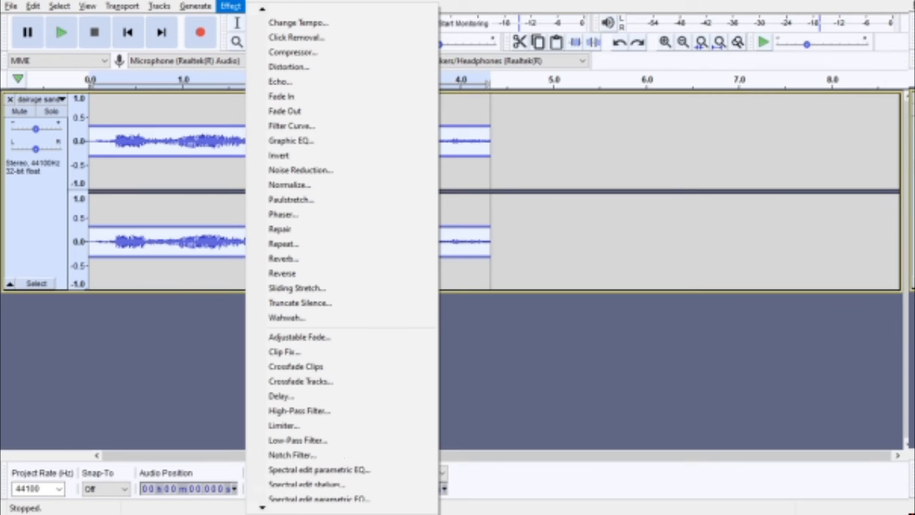
{"action": "key", "text": "Down"}
{"action": "key", "text": "Down"}
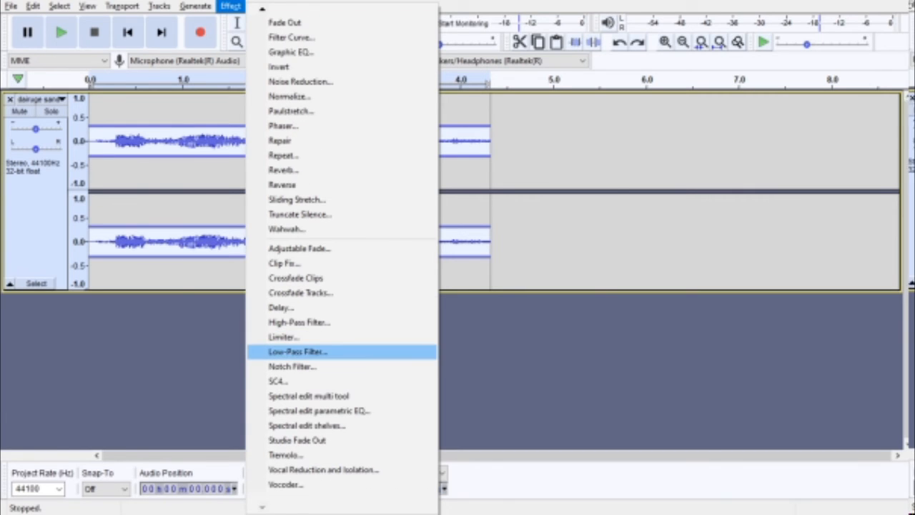
{"action": "key", "text": "Return"}
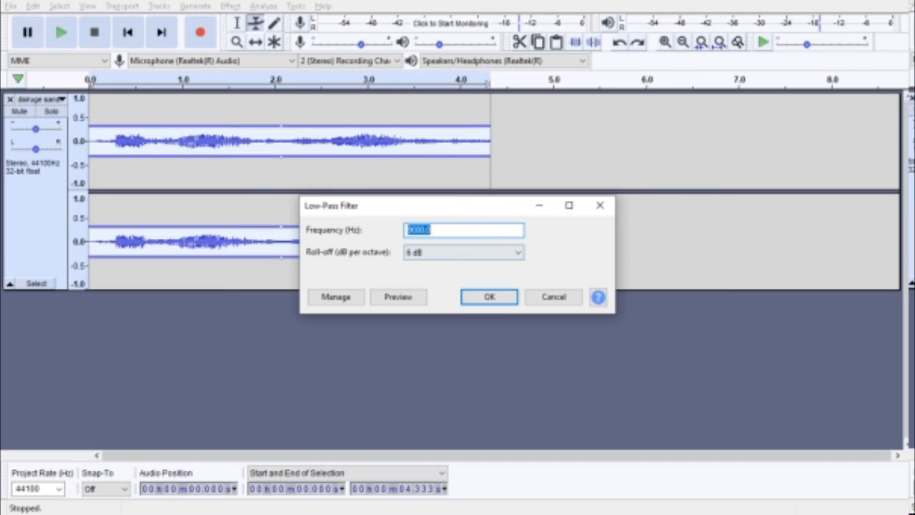
{"action": "left_click", "coordinate": [489, 296]}
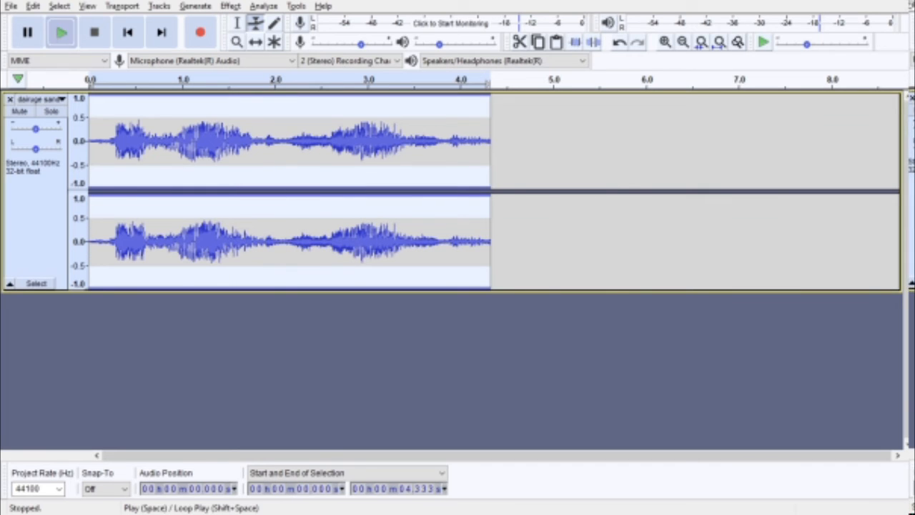
{"action": "left_click", "coordinate": [61, 32]}
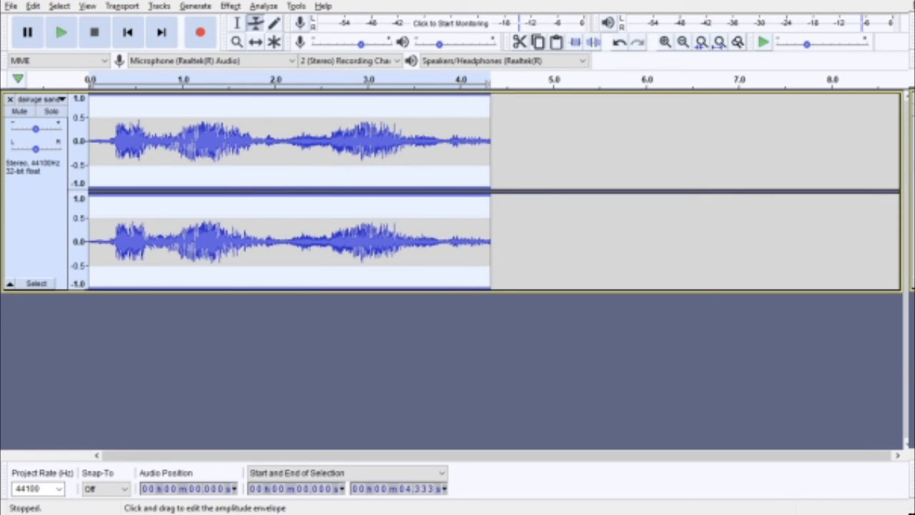
Lower the whole clip's envelope to about 0.4, play it, and raise the part before about 1.75 s to roughly 0.65.
{"action": "left_click", "coordinate": [238, 24]}
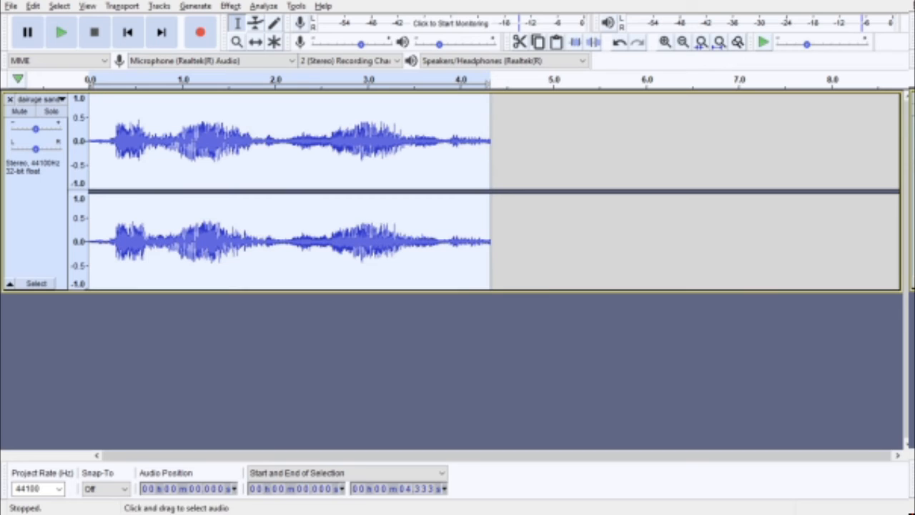
{"action": "left_click", "coordinate": [255, 23]}
{"action": "mouse_move", "coordinate": [272, 107]}
{"action": "left_mouse_down"}
{"action": "mouse_move", "coordinate": [272, 98]}
{"action": "mouse_move", "coordinate": [272, 111]}
{"action": "left_mouse_up"}
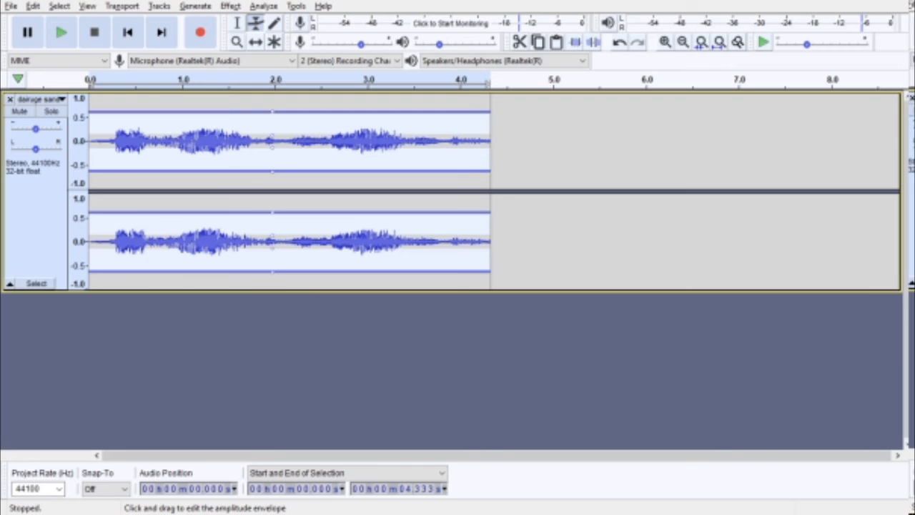
{"action": "left_click_drag", "start_coordinate": [273, 111], "coordinate": [275, 120]}
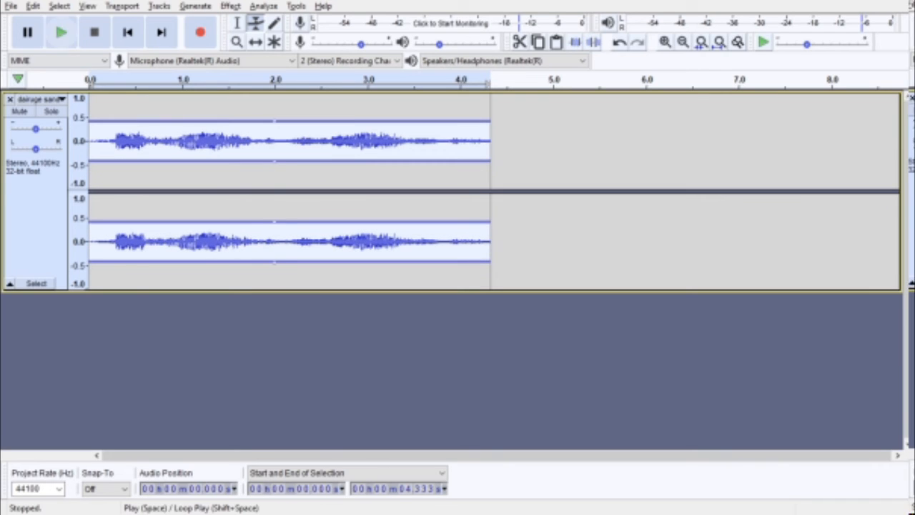
{"action": "left_click", "coordinate": [61, 32]}
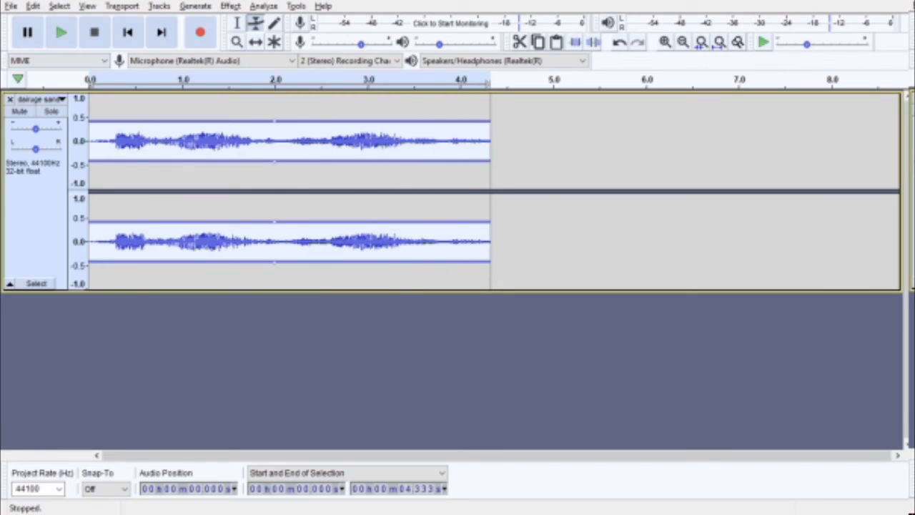
{"action": "left_click_drag", "start_coordinate": [253, 121], "coordinate": [253, 109]}
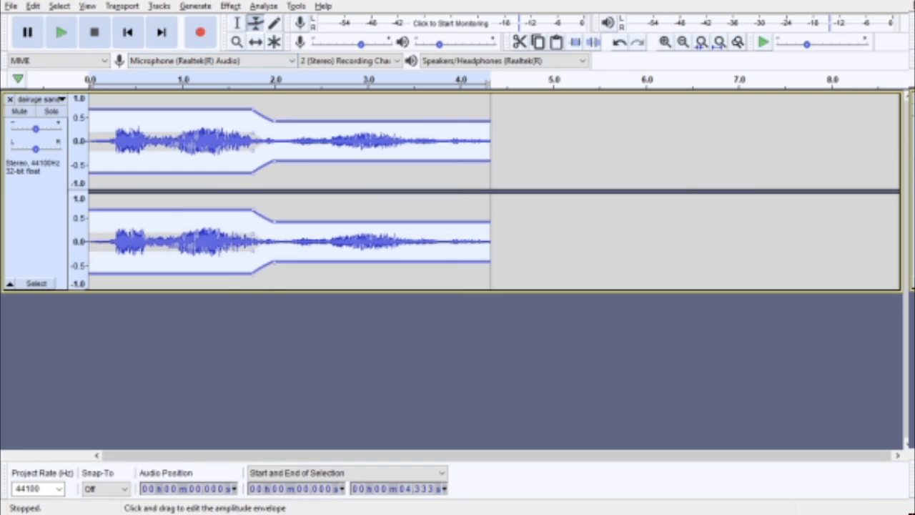
Try the Draw tool on the clip's waveform.
{"action": "left_click", "coordinate": [274, 22]}
{"action": "left_click", "coordinate": [253, 136]}
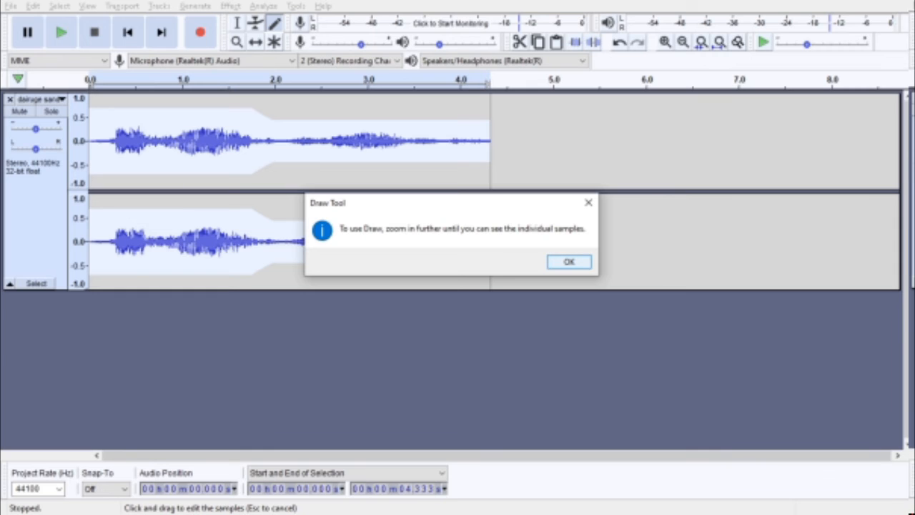
{"action": "key", "text": "Return"}
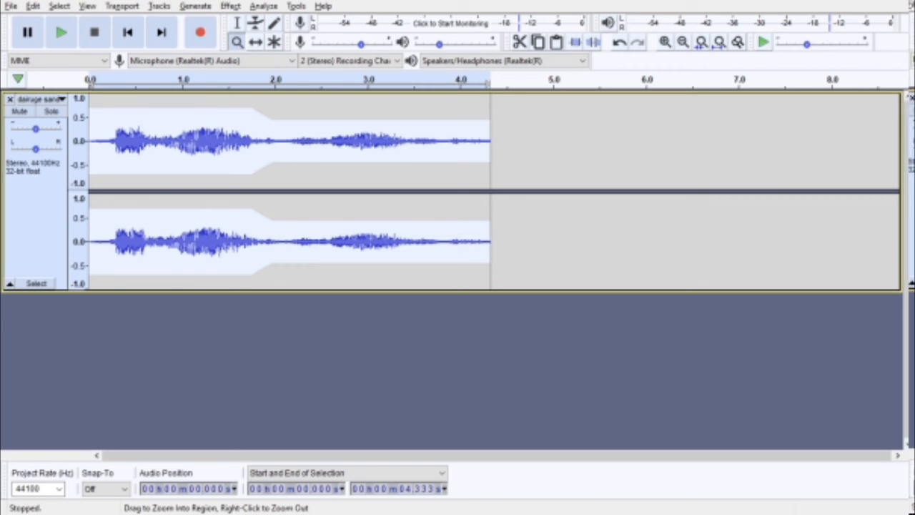
Zoom in on the middle of the clip with the Zoom tool and return to a view of the whole clip.
{"action": "left_click", "coordinate": [287, 147]}
{"action": "left_click", "coordinate": [284, 146]}
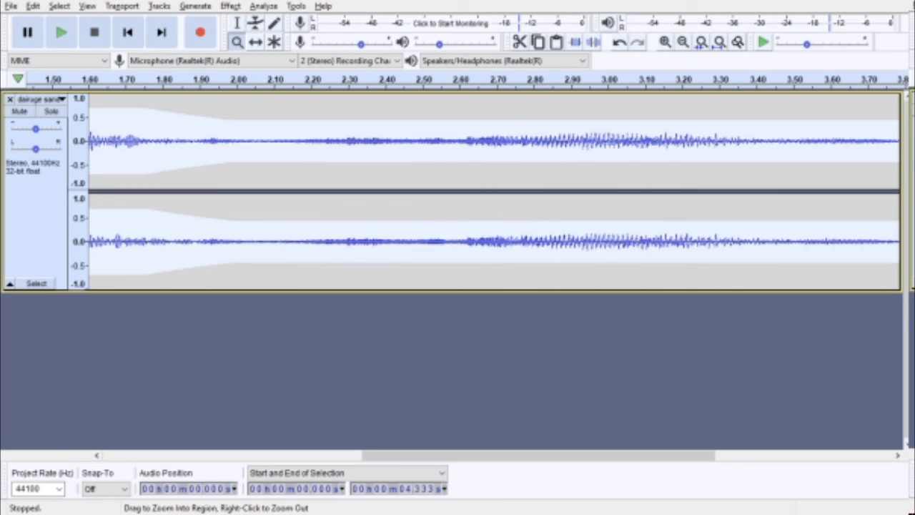
{"action": "scroll", "coordinate": [284, 147], "scroll_direction": "down", "scroll_amount": 4}
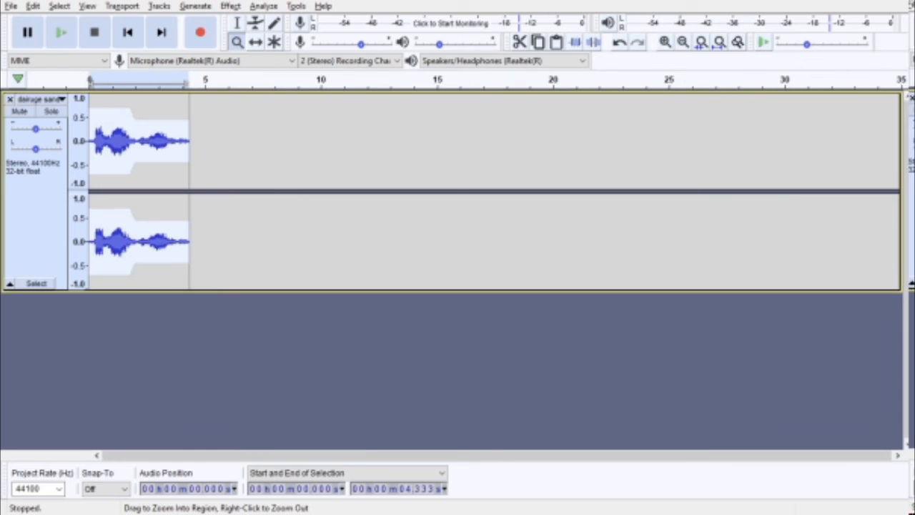
{"action": "scroll", "coordinate": [284, 146], "scroll_direction": "up", "scroll_amount": 3}
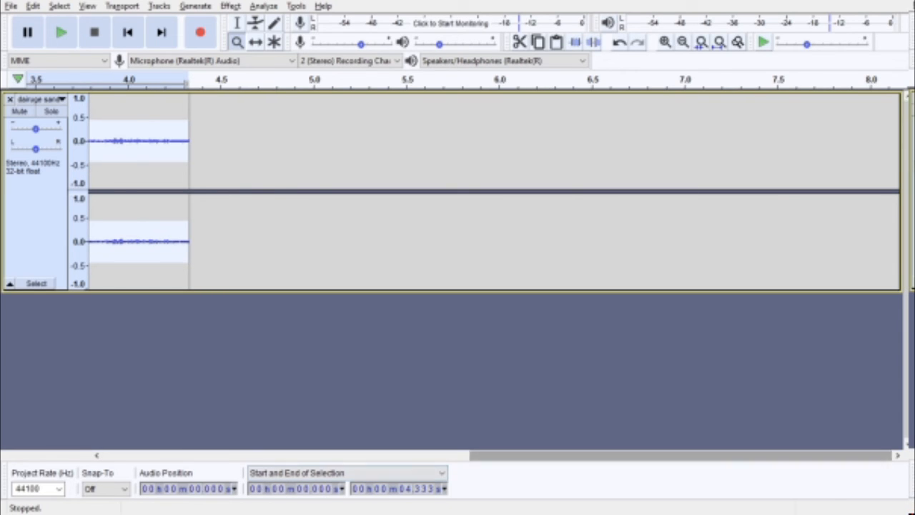
{"action": "left_click_drag", "start_coordinate": [518, 455], "coordinate": [135, 455]}
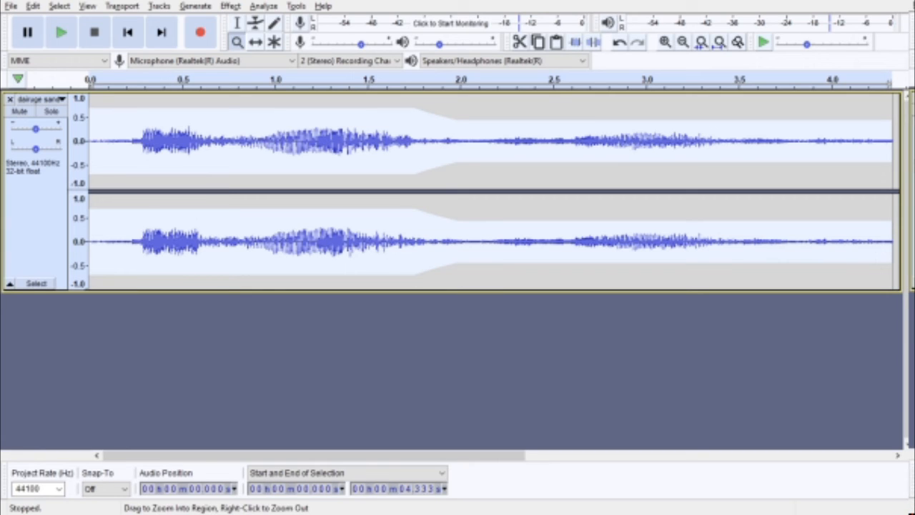
Move the clip about 0.1 s earlier with the Time Shift tool.
{"action": "left_click", "coordinate": [256, 43]}
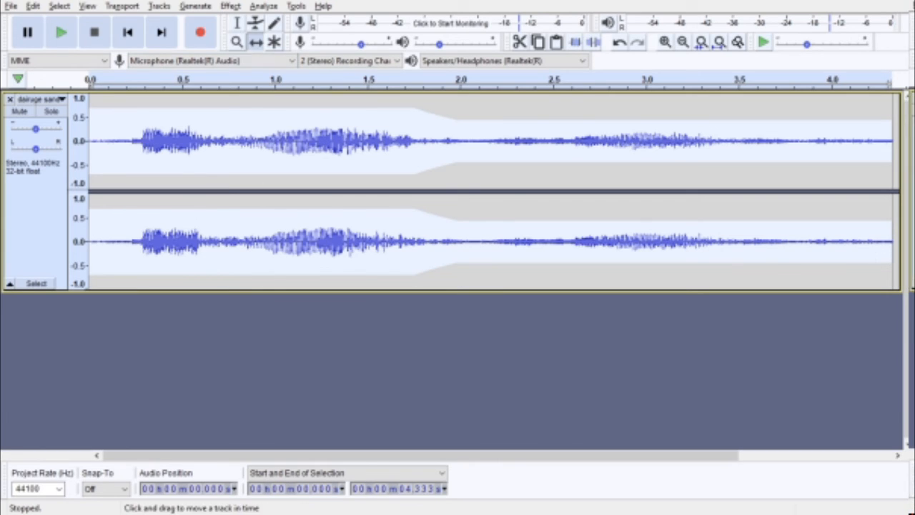
{"action": "left_click_drag", "start_coordinate": [400, 158], "coordinate": [380, 157]}
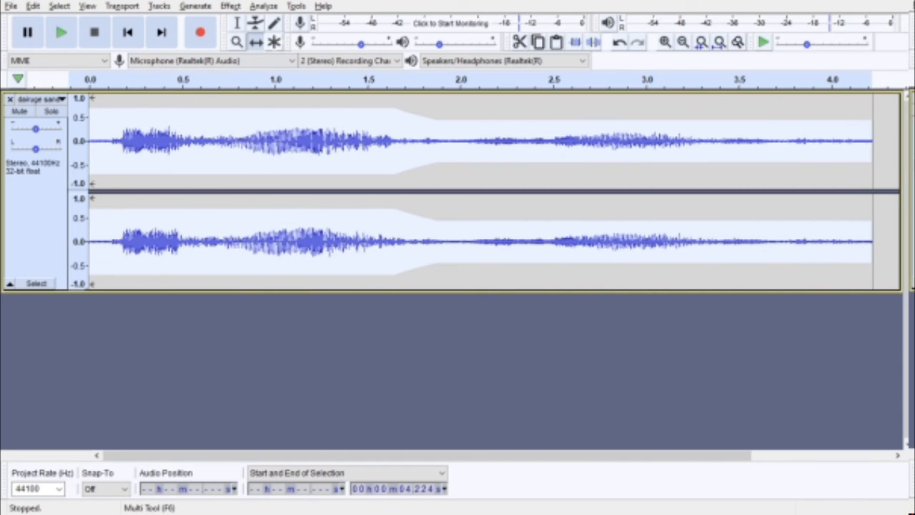
With the Multi-Tool, select 1.079 s to 1.486 s and lower the envelope after about 1.9 s to roughly 0.2.
{"action": "left_click", "coordinate": [274, 42]}
{"action": "left_click_drag", "start_coordinate": [291, 157], "coordinate": [365, 157]}
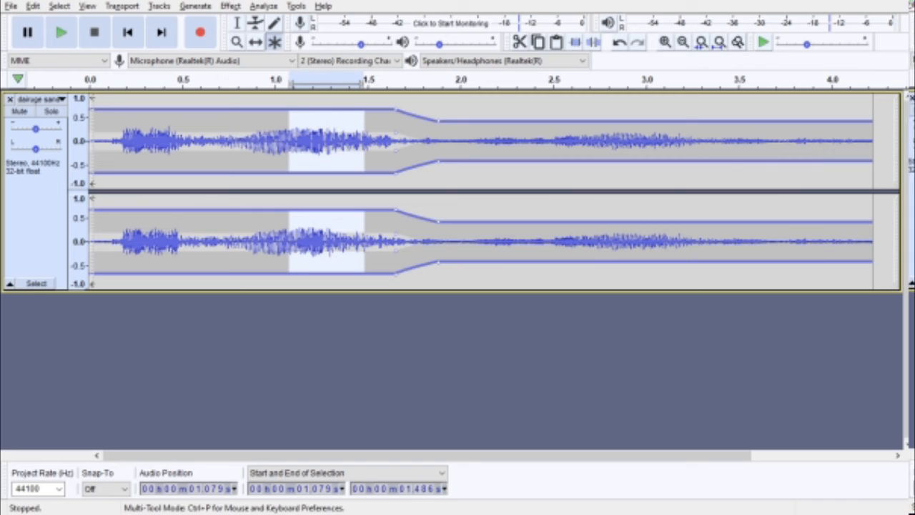
{"action": "mouse_move", "coordinate": [438, 120]}
{"action": "left_mouse_down"}
{"action": "mouse_move", "coordinate": [455, 105]}
{"action": "mouse_move", "coordinate": [447, 130]}
{"action": "left_mouse_up"}
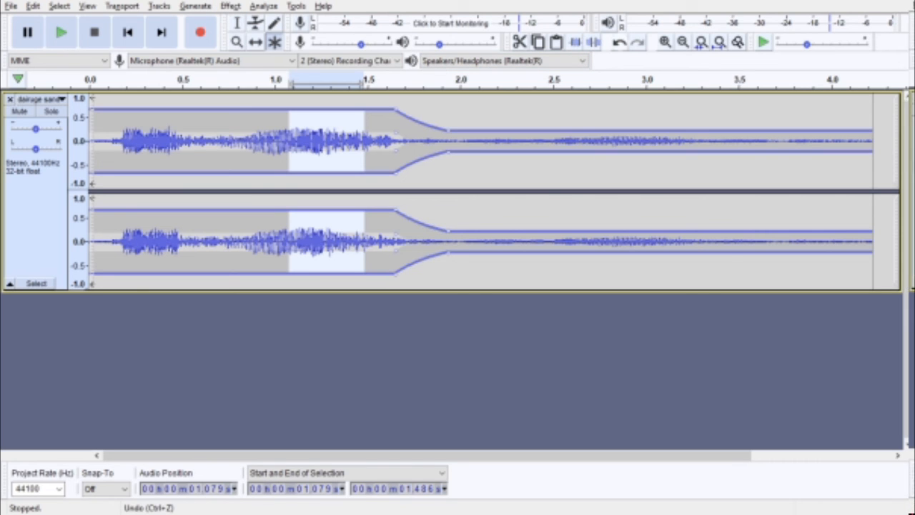
Undo the time shift and all envelope changes, back to the clip at full envelope level.
{"action": "left_click", "coordinate": [619, 42]}
{"action": "left_click", "coordinate": [619, 42]}
{"action": "left_click", "coordinate": [619, 42]}
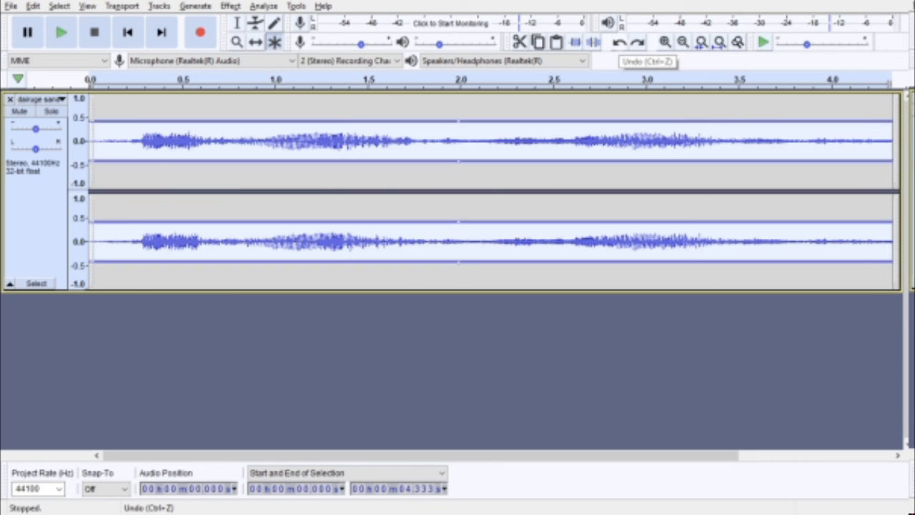
{"action": "left_click", "coordinate": [619, 42]}
{"action": "left_click", "coordinate": [619, 42]}
{"action": "left_click", "coordinate": [619, 42]}
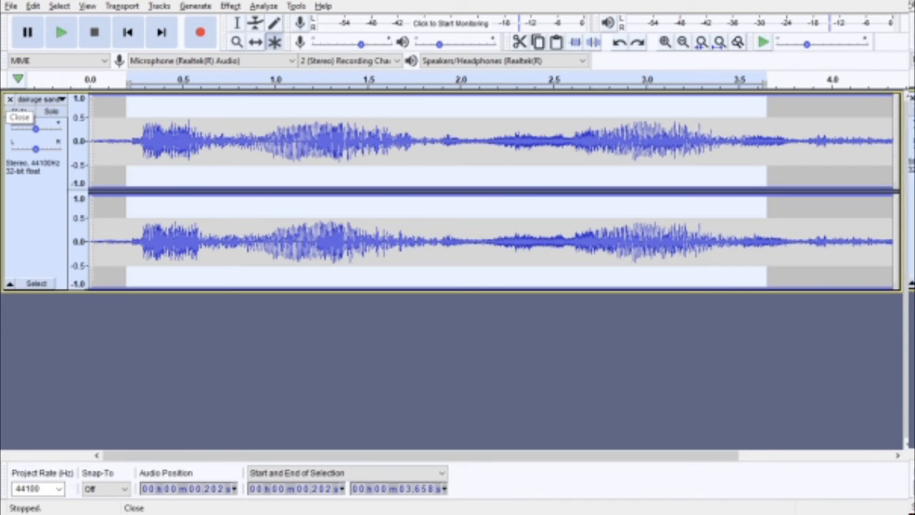
Remove the dairuge sandstrom track and import the audio file named test from the recent files.
{"action": "left_click", "coordinate": [10, 100]}
{"action": "left_click", "coordinate": [10, 5]}
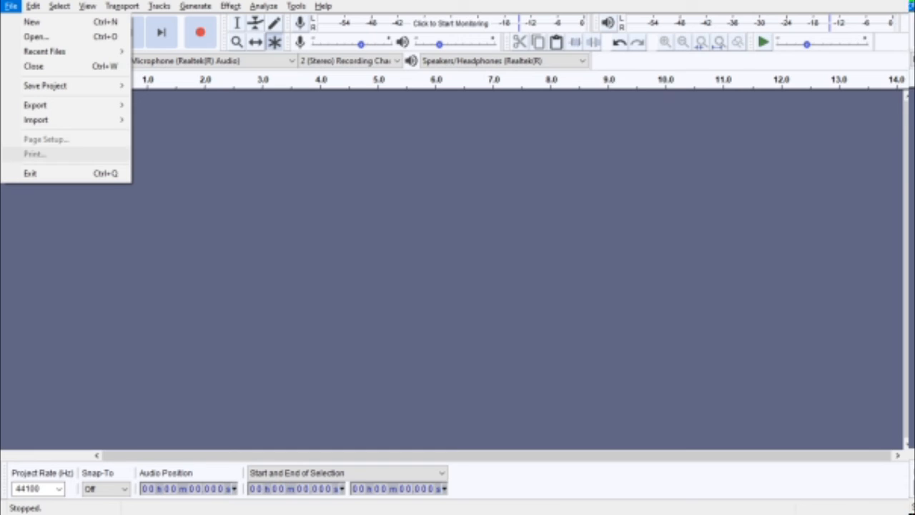
{"action": "mouse_move", "coordinate": [36, 120]}
{"action": "left_click", "coordinate": [163, 119]}
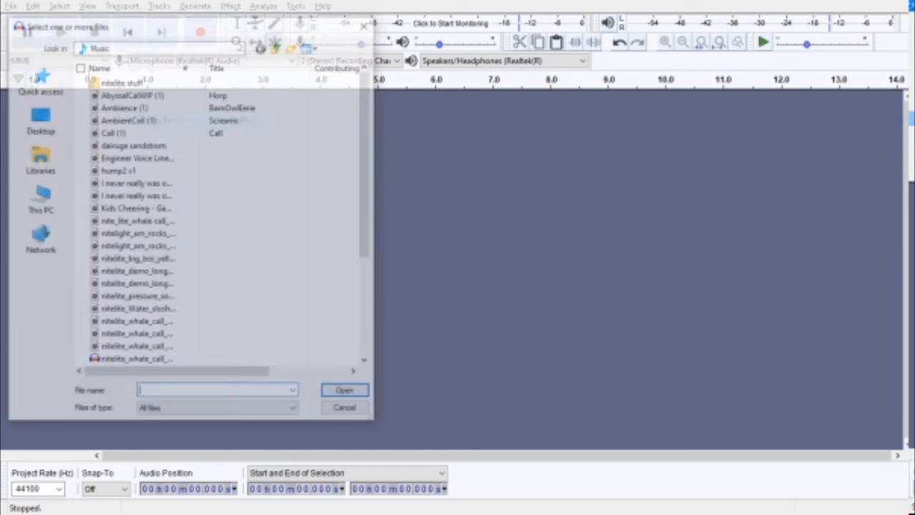
{"action": "left_click", "coordinate": [38, 79]}
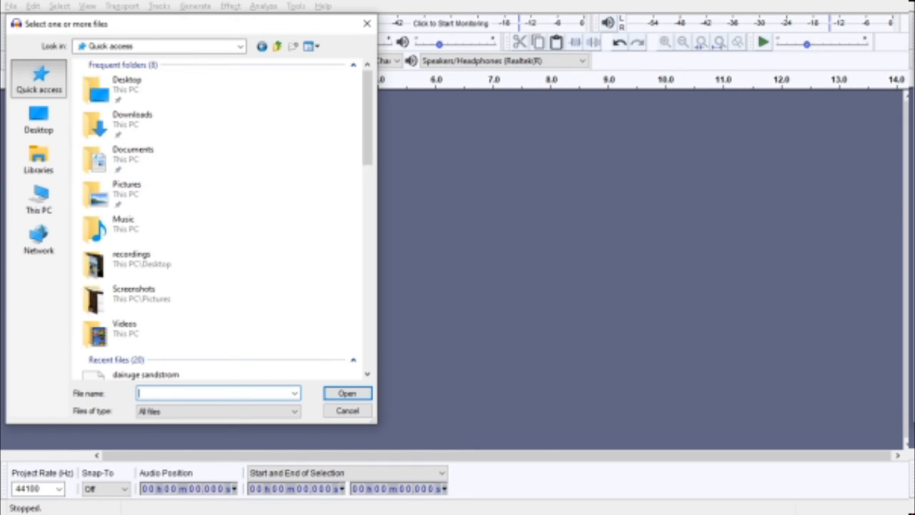
{"action": "scroll", "coordinate": [214, 214], "scroll_direction": "down", "scroll_amount": 3}
{"action": "left_click", "coordinate": [143, 148]}
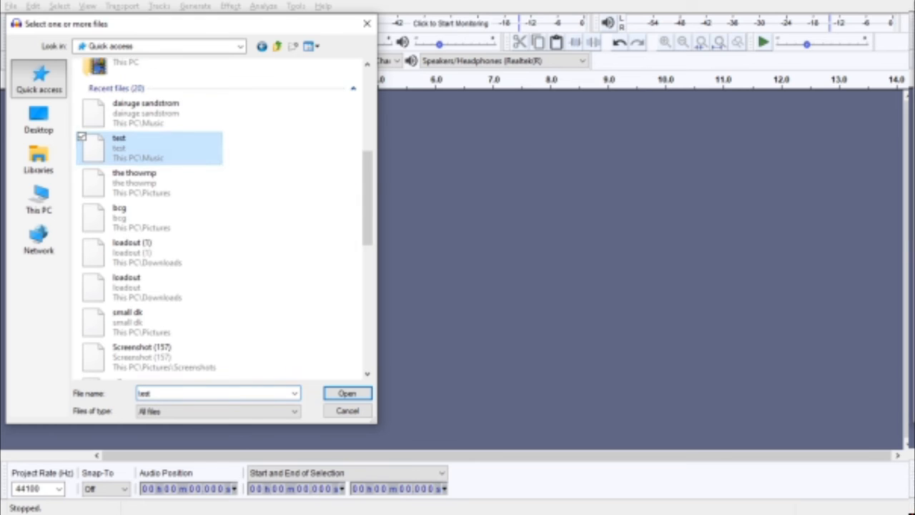
{"action": "left_click", "coordinate": [347, 393]}
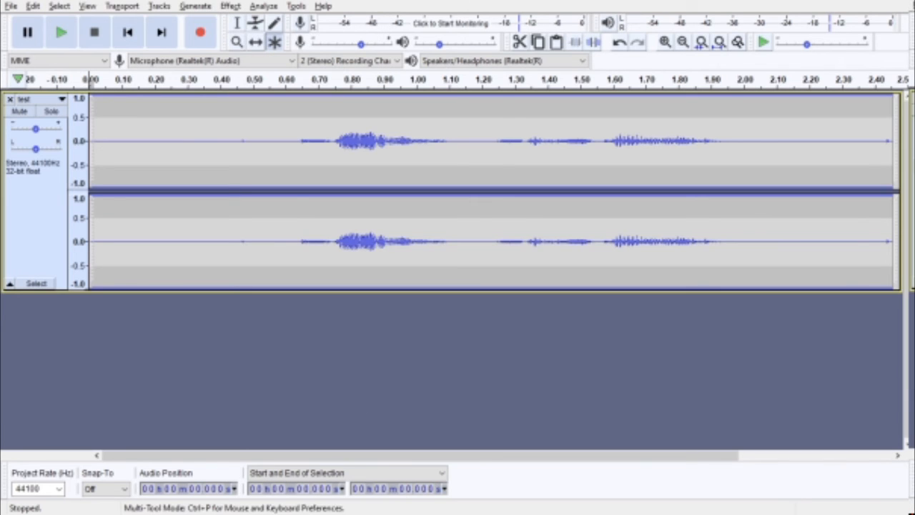
Copy the 0 to 2.511 s range holding the test clip and paste it into the same track at 2.617 s.
{"action": "key", "text": "ctrl+3"}
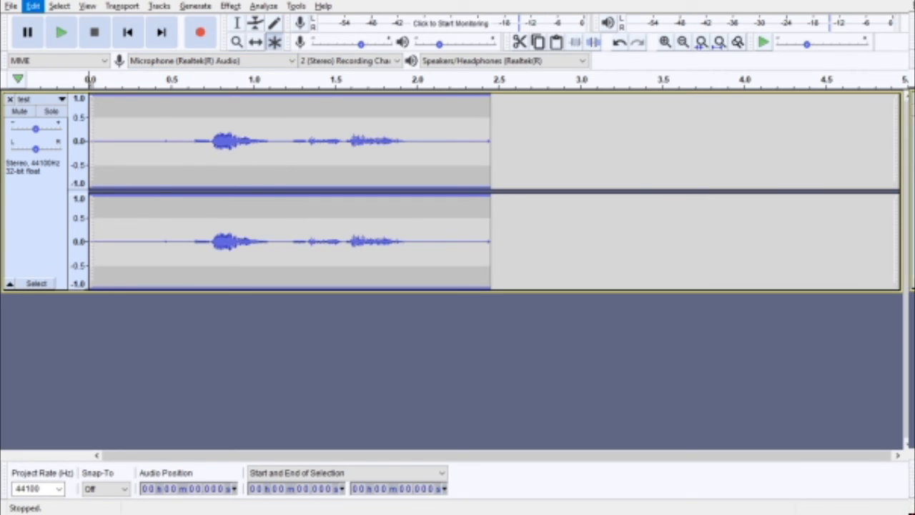
{"action": "left_click", "coordinate": [33, 6]}
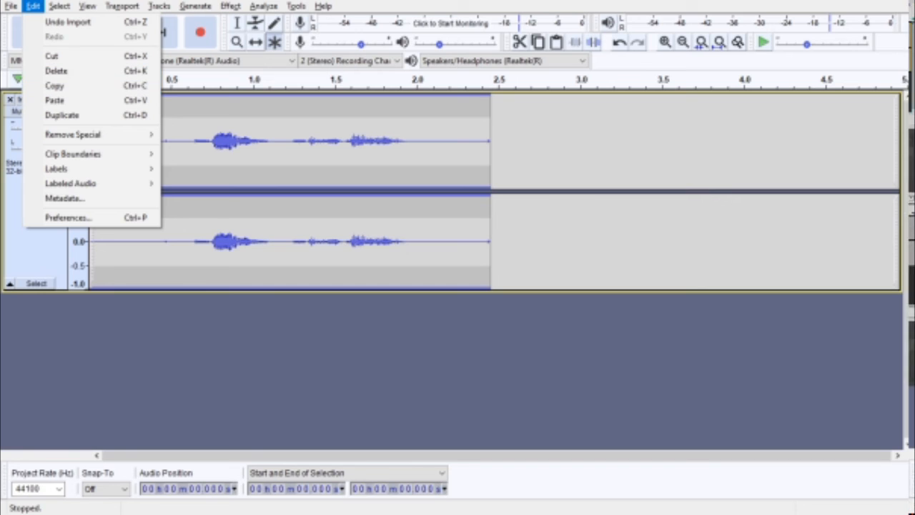
{"action": "key", "text": "Escape"}
{"action": "left_click_drag", "start_coordinate": [492, 236], "coordinate": [89, 235]}
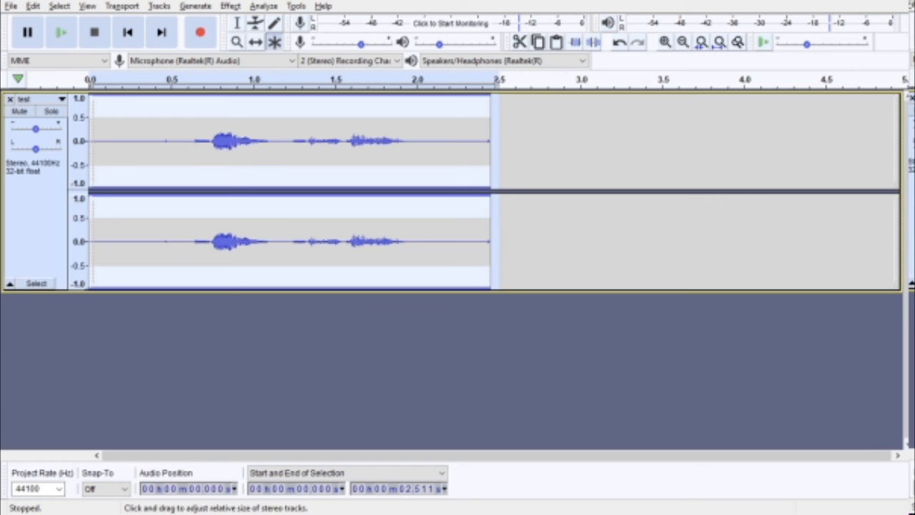
{"action": "left_click", "coordinate": [517, 214]}
{"action": "right_click", "coordinate": [518, 215]}
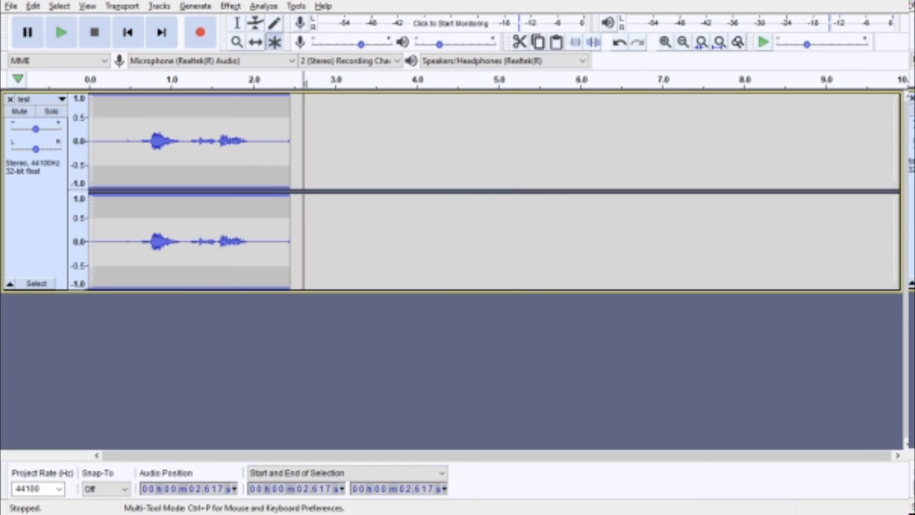
{"action": "right_click", "coordinate": [517, 214]}
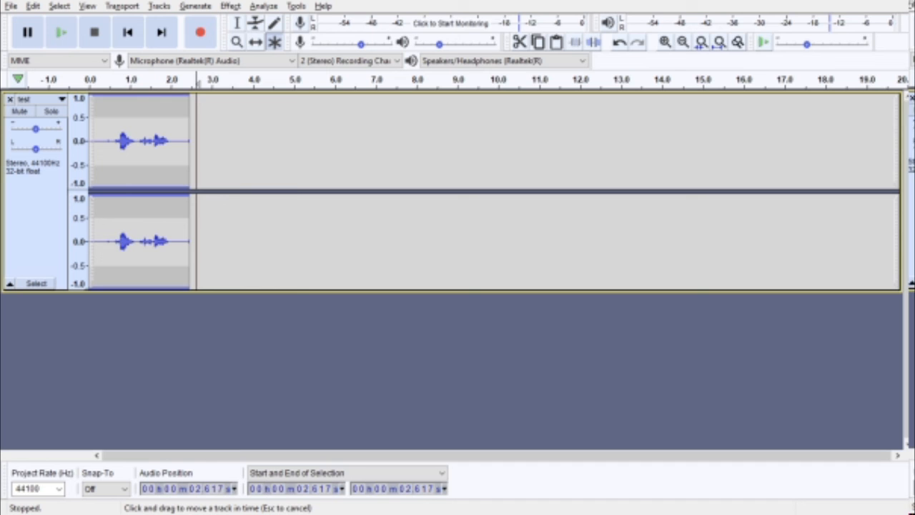
{"action": "key", "text": "ctrl+v"}
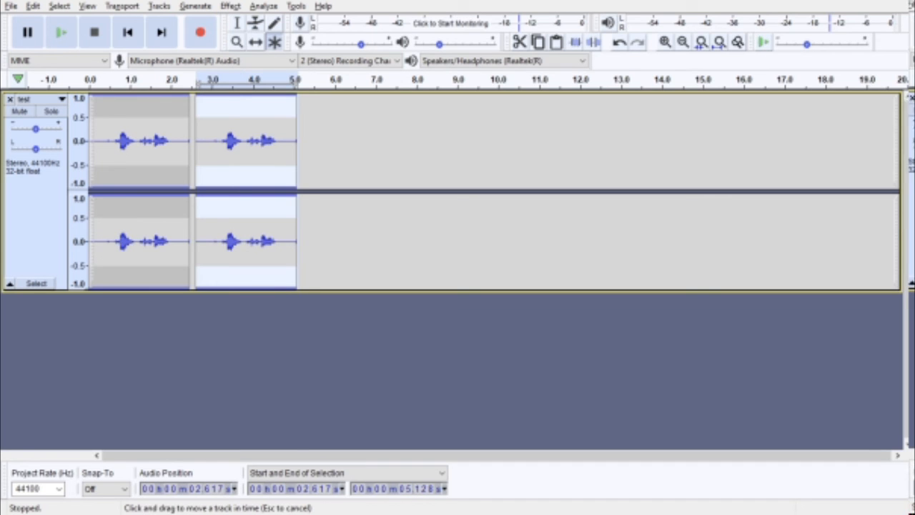
Play back the pasted copy and listen to both clips from the start of the track.
{"action": "scroll", "coordinate": [297, 215], "scroll_direction": "down", "scroll_amount": 1}
{"action": "scroll", "coordinate": [298, 215], "scroll_direction": "up", "scroll_amount": 4}
{"action": "left_click_drag", "start_coordinate": [758, 456], "coordinate": [282, 455]}
{"action": "scroll", "coordinate": [328, 236], "scroll_direction": "down", "scroll_amount": 1}
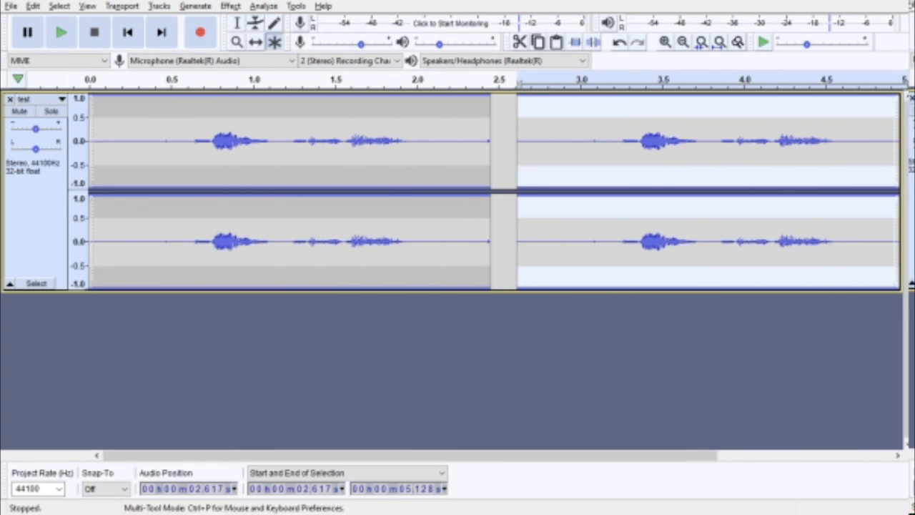
{"action": "left_click", "coordinate": [62, 32]}
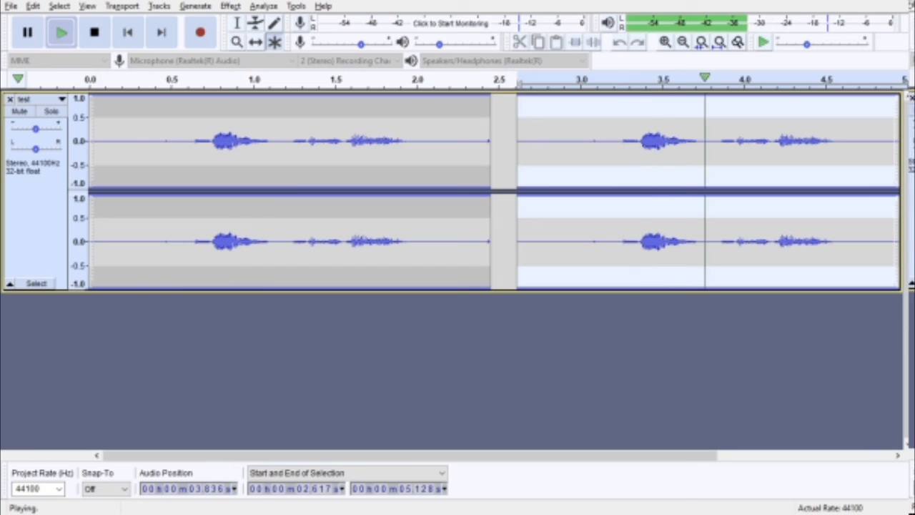
{"action": "left_click", "coordinate": [95, 32]}
{"action": "left_click", "coordinate": [127, 32]}
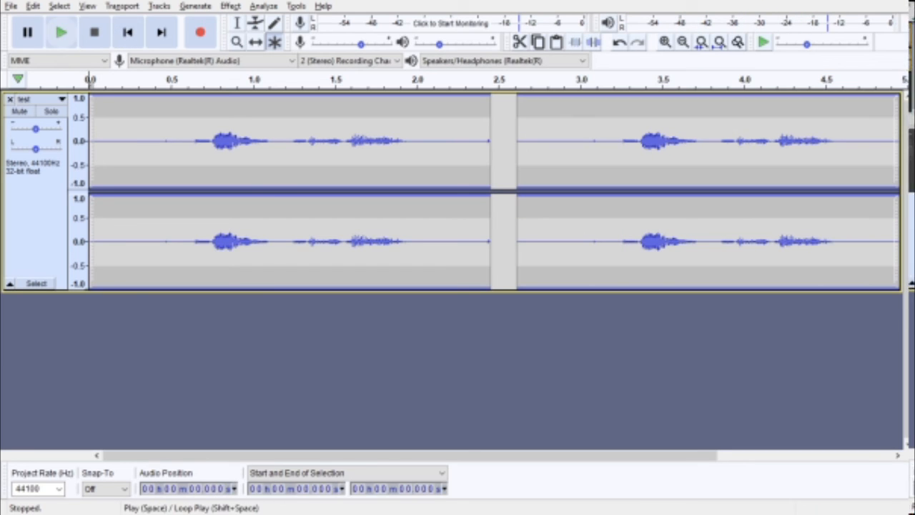
{"action": "left_click", "coordinate": [61, 33]}
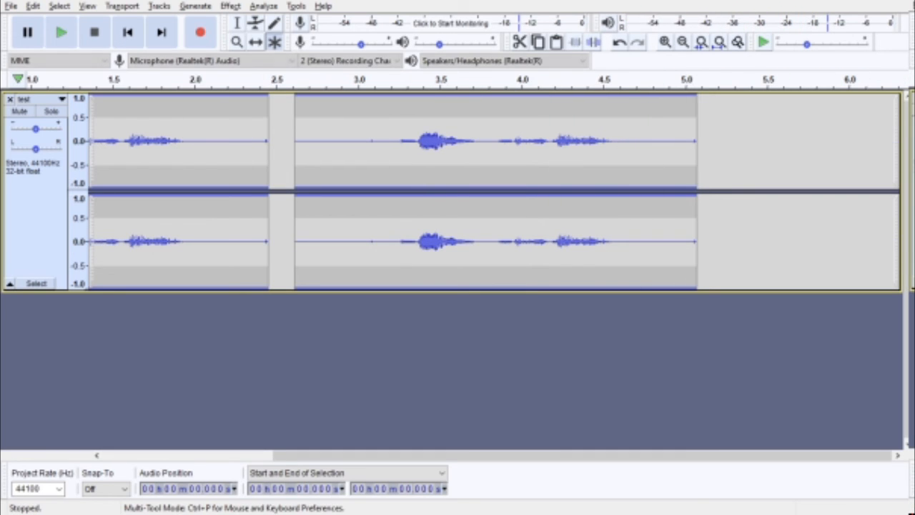
Select 2.556 s to 5.385 s around the pasted copy and delete it.
{"action": "left_click_drag", "start_coordinate": [747, 143], "coordinate": [288, 143]}
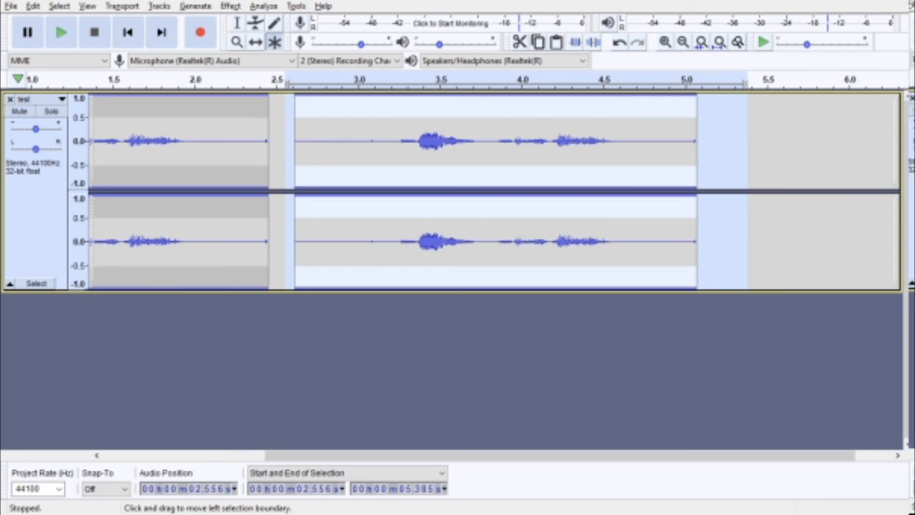
{"action": "key", "text": "Delete"}
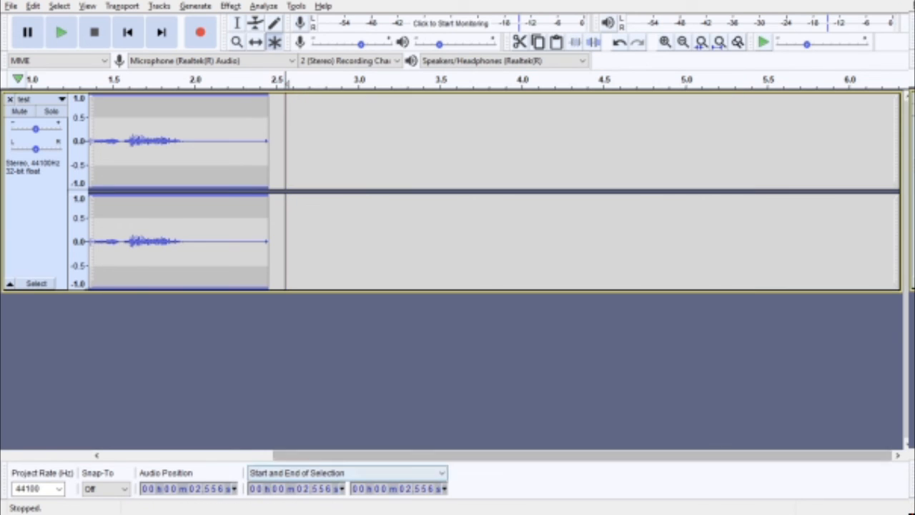
{"action": "left_click_drag", "start_coordinate": [400, 455], "coordinate": [231, 456]}
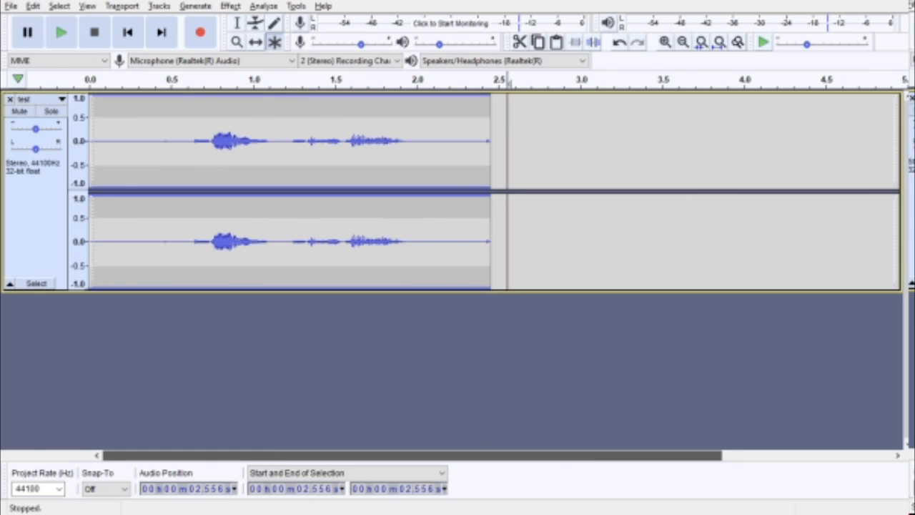
{"action": "left_click", "coordinate": [33, 6]}
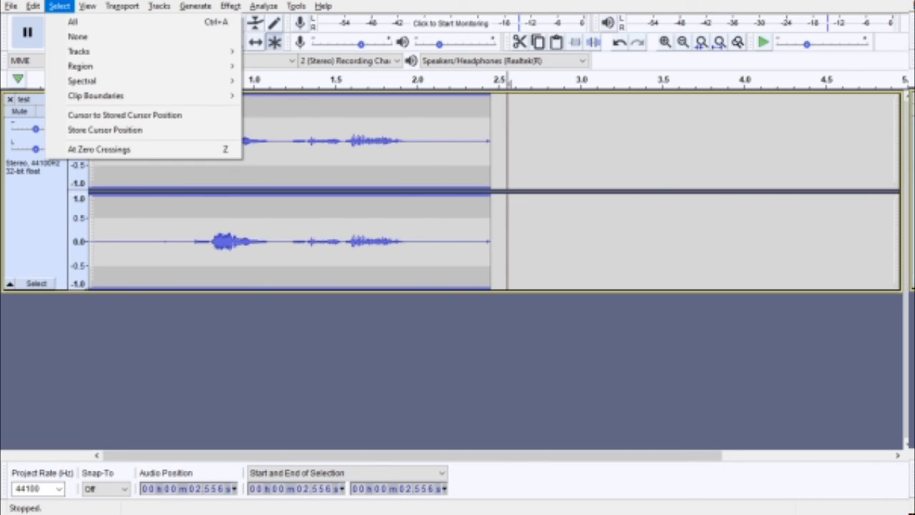
{"action": "mouse_move", "coordinate": [122, 6]}
{"action": "mouse_move", "coordinate": [195, 5]}
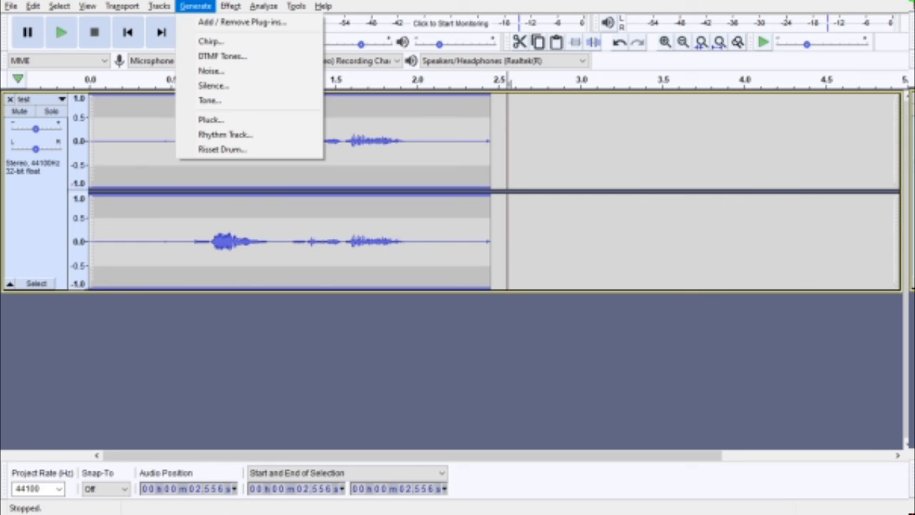
{"action": "mouse_move", "coordinate": [230, 5]}
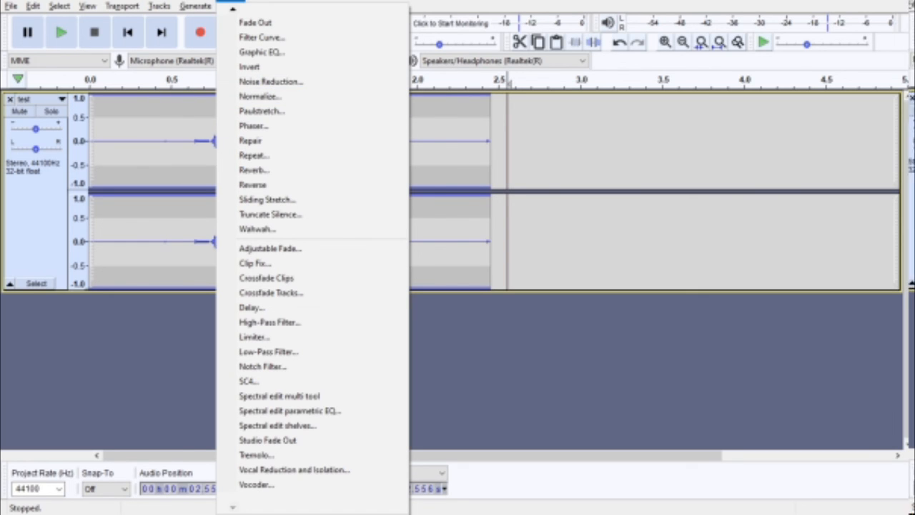
{"action": "left_click", "coordinate": [543, 358]}
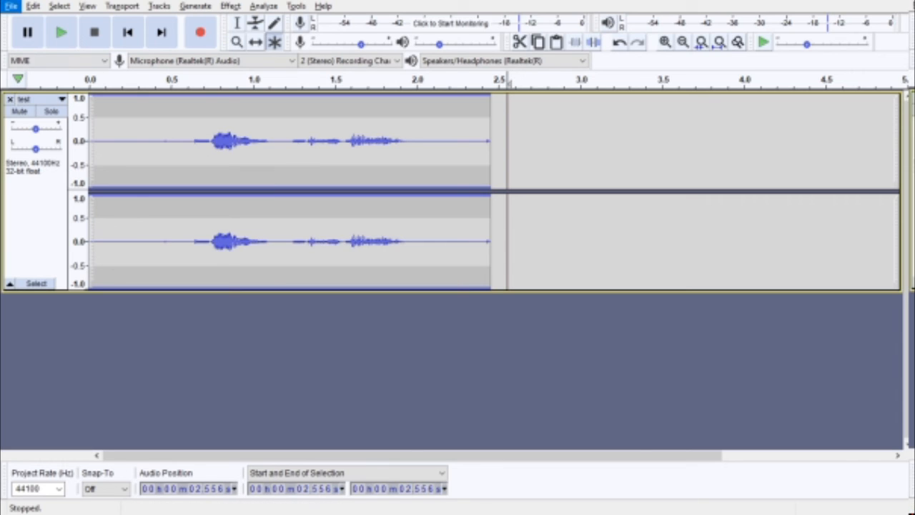
Import the audio file dairuge sandstrom from the Music folder as a second track.
{"action": "left_click", "coordinate": [10, 6]}
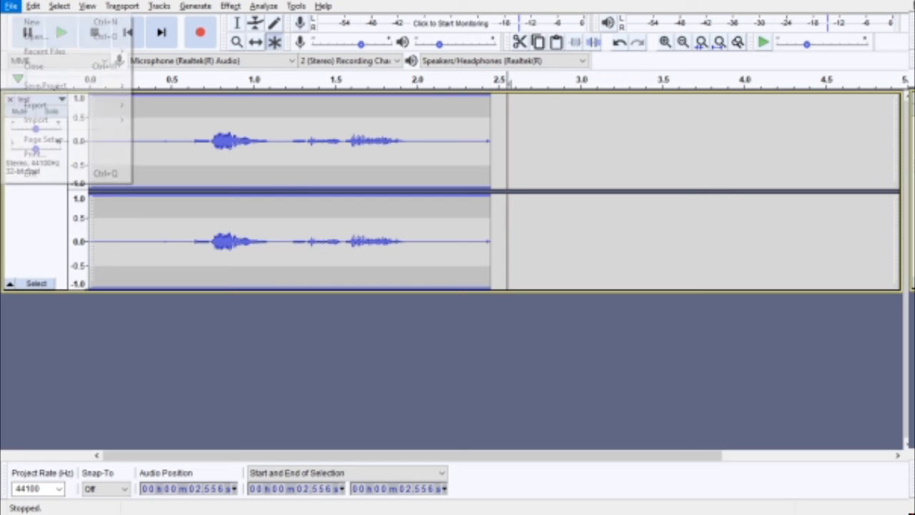
{"action": "mouse_move", "coordinate": [58, 120]}
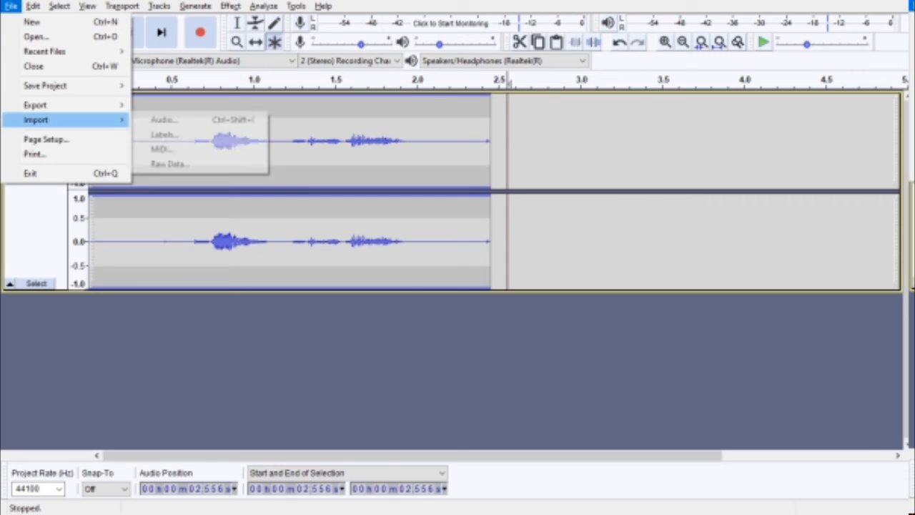
{"action": "left_click", "coordinate": [163, 120]}
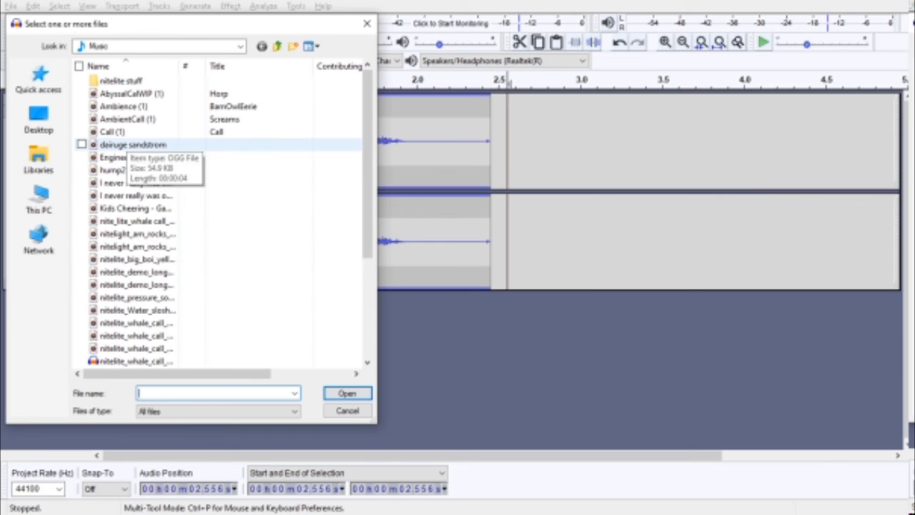
{"action": "left_click", "coordinate": [132, 145]}
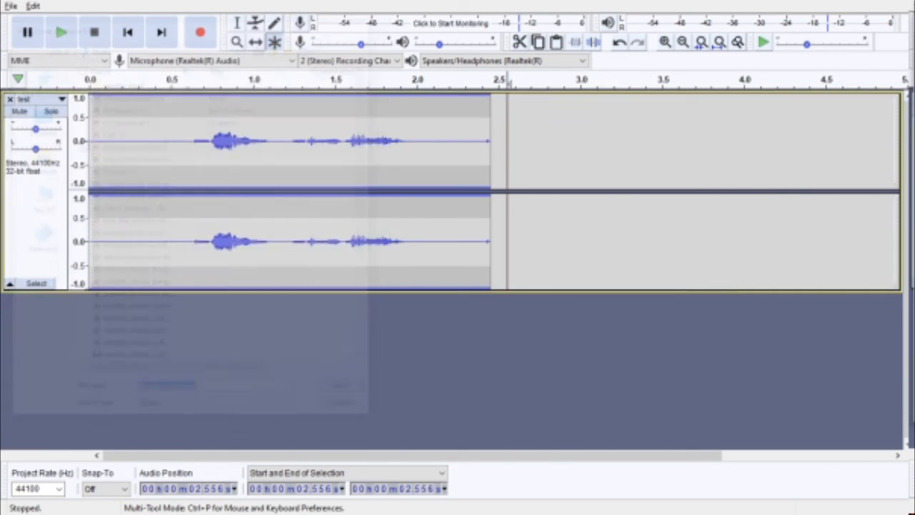
{"action": "left_click", "coordinate": [346, 393]}
{"action": "scroll", "coordinate": [493, 269], "scroll_direction": "up", "scroll_amount": 2}
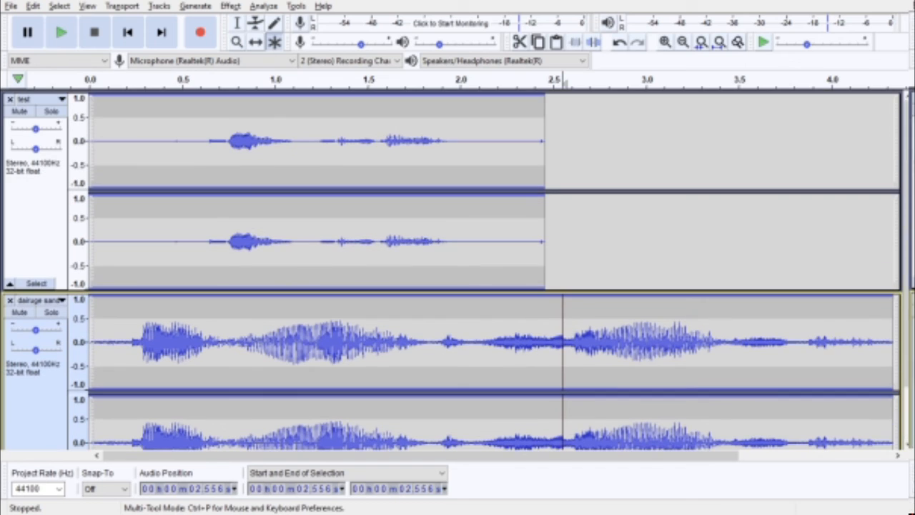
Play the test and dairuge sandstrom tracks together from the start.
{"action": "left_click", "coordinate": [127, 32]}
{"action": "left_click", "coordinate": [62, 32]}
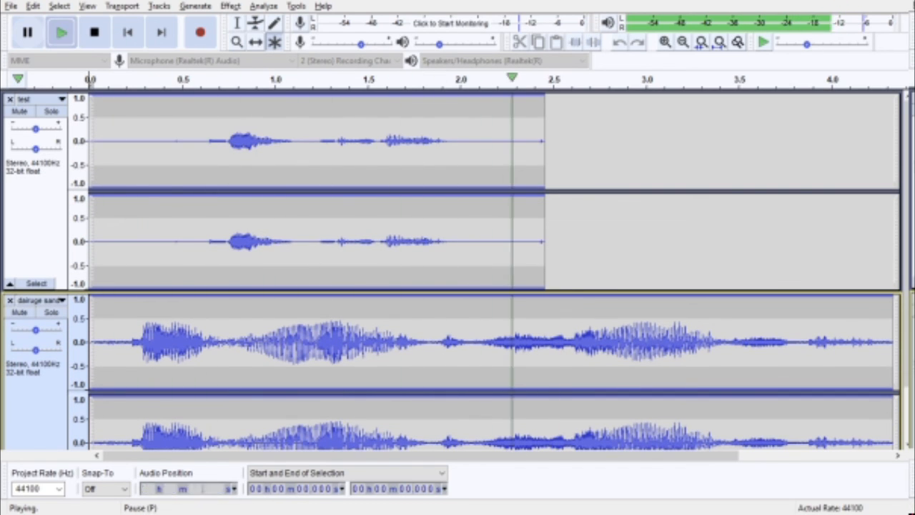
{"action": "scroll", "coordinate": [493, 269], "scroll_direction": "down", "scroll_amount": 2}
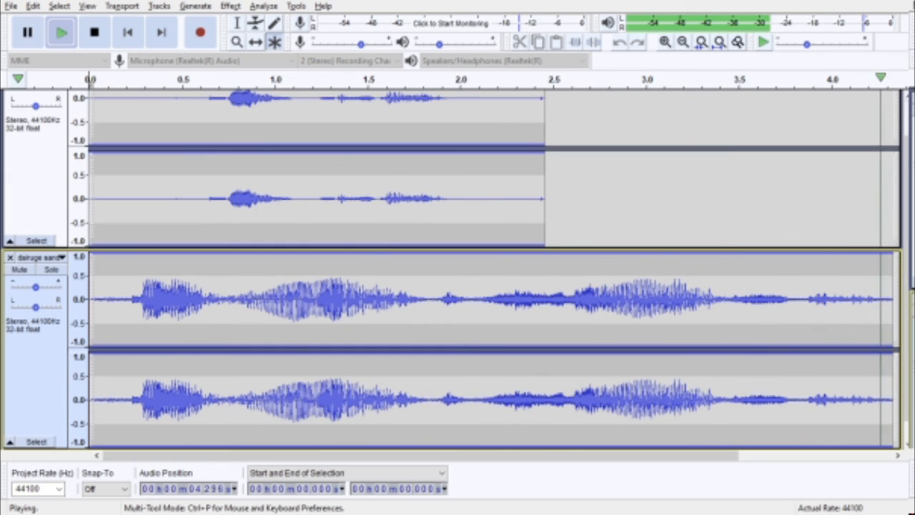
Select 0 to 2.583 s in the test track and lower its clip envelope to about 0.6 with the Envelope tool.
{"action": "scroll", "coordinate": [493, 269], "scroll_direction": "up", "scroll_amount": 2}
{"action": "left_click_drag", "start_coordinate": [568, 143], "coordinate": [89, 143]}
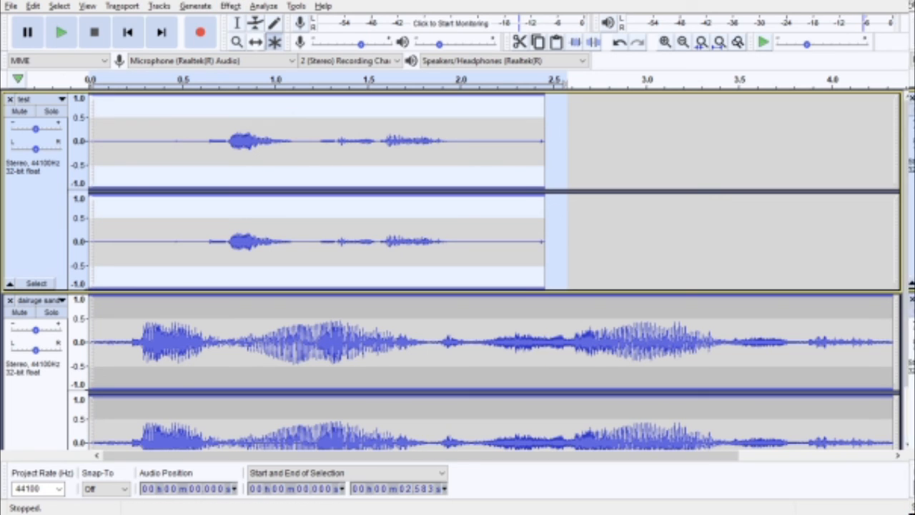
{"action": "left_click", "coordinate": [255, 22]}
{"action": "mouse_move", "coordinate": [291, 100]}
{"action": "left_mouse_down"}
{"action": "mouse_move", "coordinate": [291, 140]}
{"action": "mouse_move", "coordinate": [292, 112]}
{"action": "left_mouse_up"}
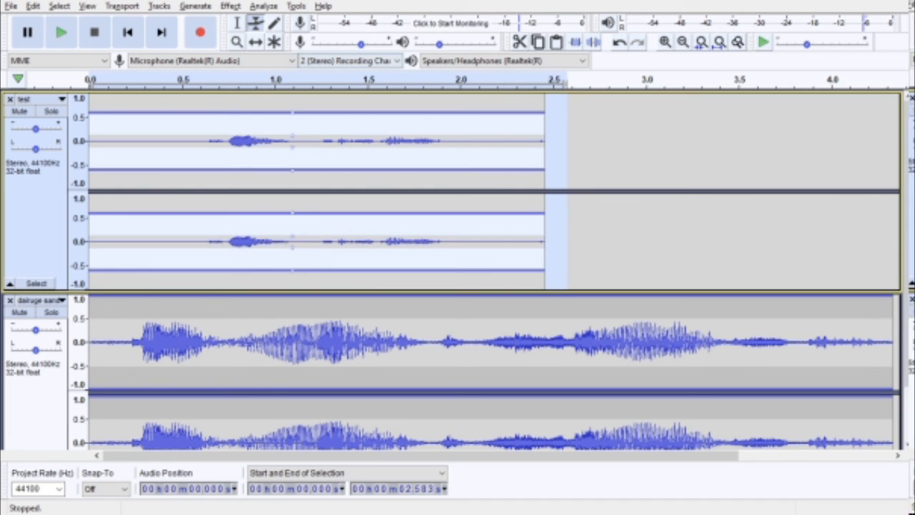
Apply the Low-Pass Filter with a 6 dB per octave roll-off to the selected part of the test track.
{"action": "left_click", "coordinate": [263, 5]}
{"action": "mouse_move", "coordinate": [323, 6]}
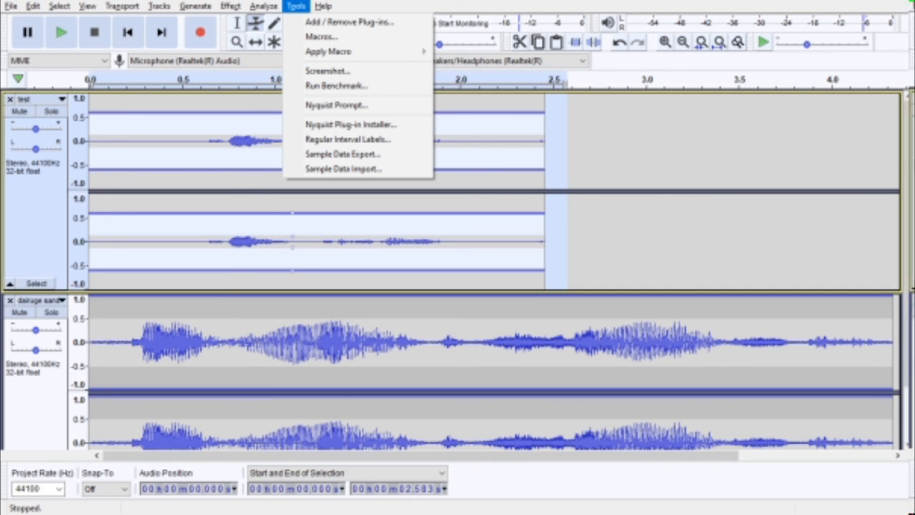
{"action": "mouse_move", "coordinate": [231, 6]}
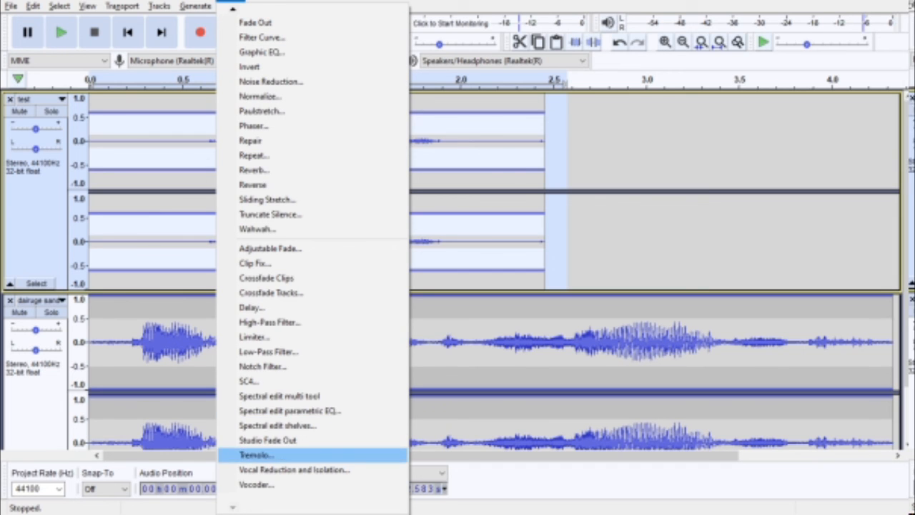
{"action": "key", "text": "Up"}
{"action": "key", "text": "Return"}
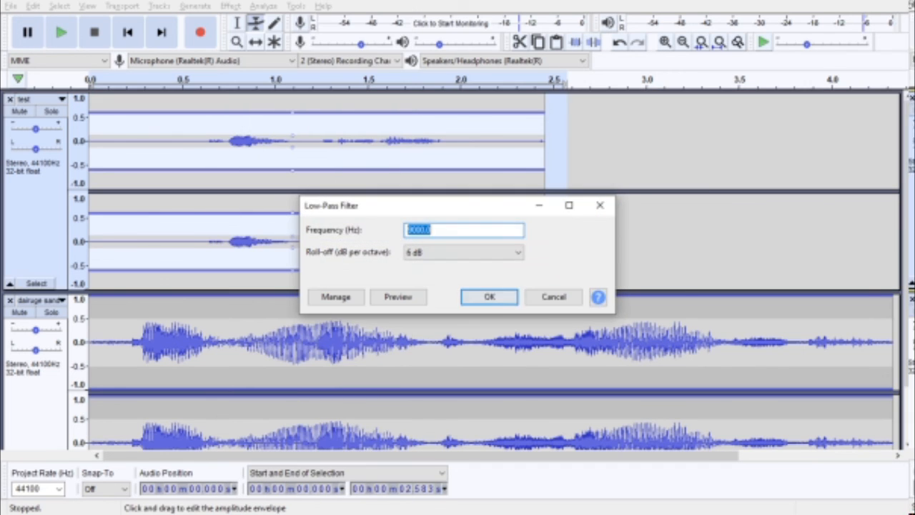
{"action": "key", "text": "Return"}
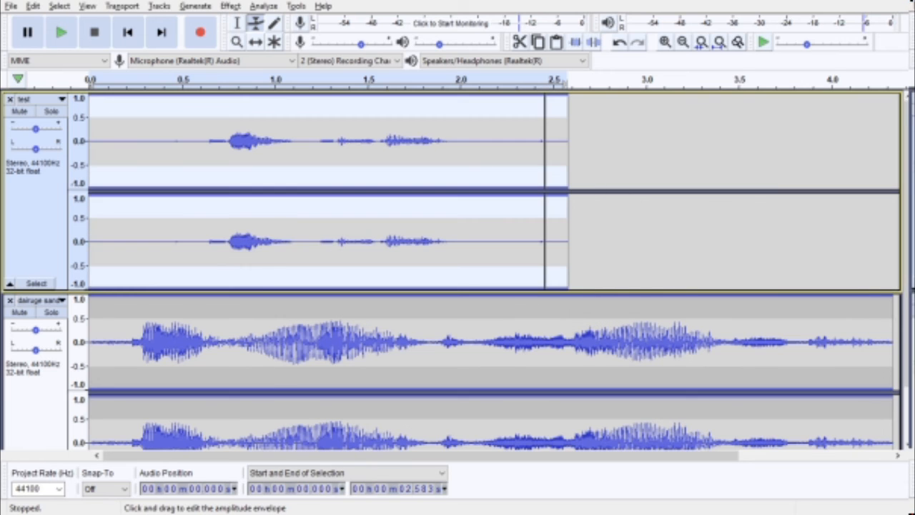
Lower the test clip's envelope to about 0.9 and slow the selection with Change Speed to a length of 3.150 s.
{"action": "mouse_move", "coordinate": [288, 96]}
{"action": "left_mouse_down"}
{"action": "mouse_move", "coordinate": [294, 115]}
{"action": "mouse_move", "coordinate": [298, 100]}
{"action": "left_mouse_up"}
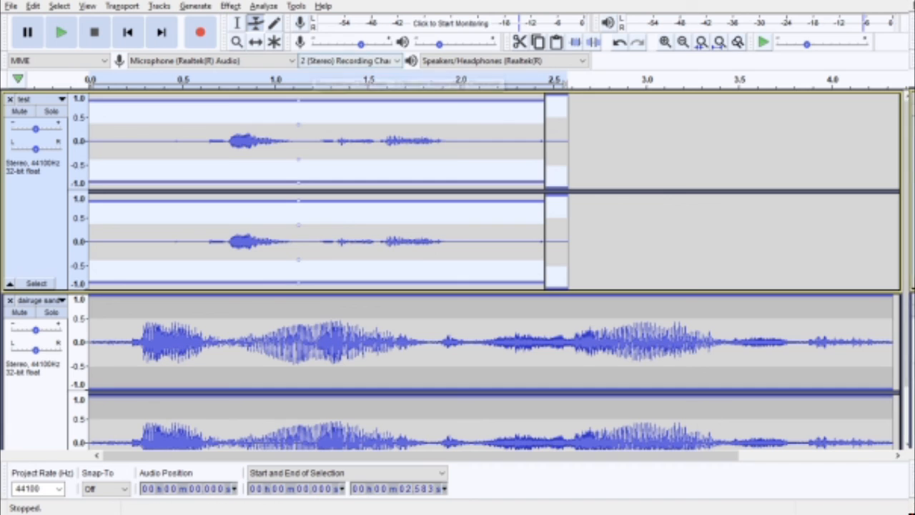
{"action": "left_click", "coordinate": [263, 6]}
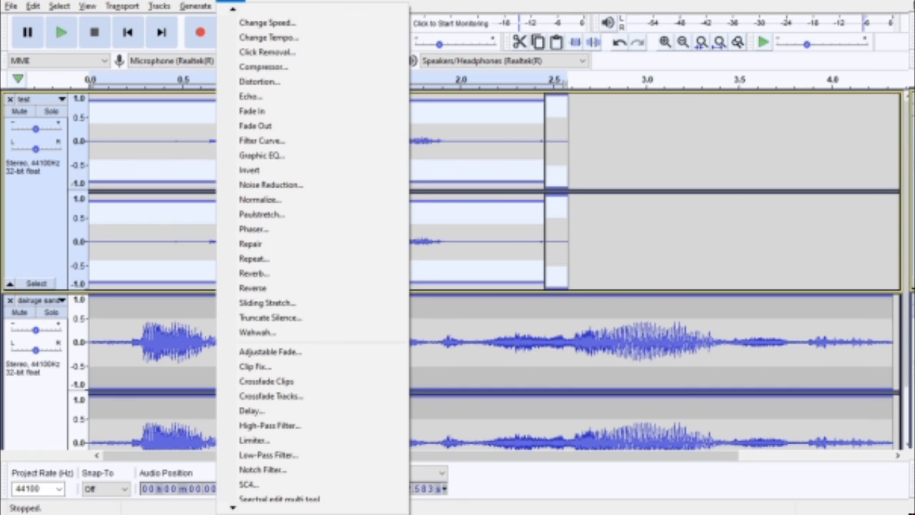
{"action": "left_click", "coordinate": [386, 23]}
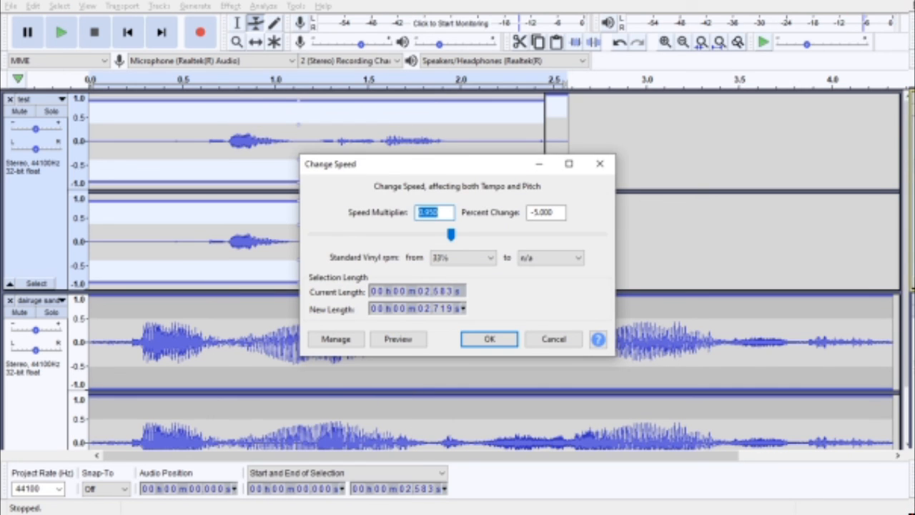
{"action": "left_click_drag", "start_coordinate": [440, 235], "coordinate": [429, 235]}
{"action": "key", "text": "Return"}
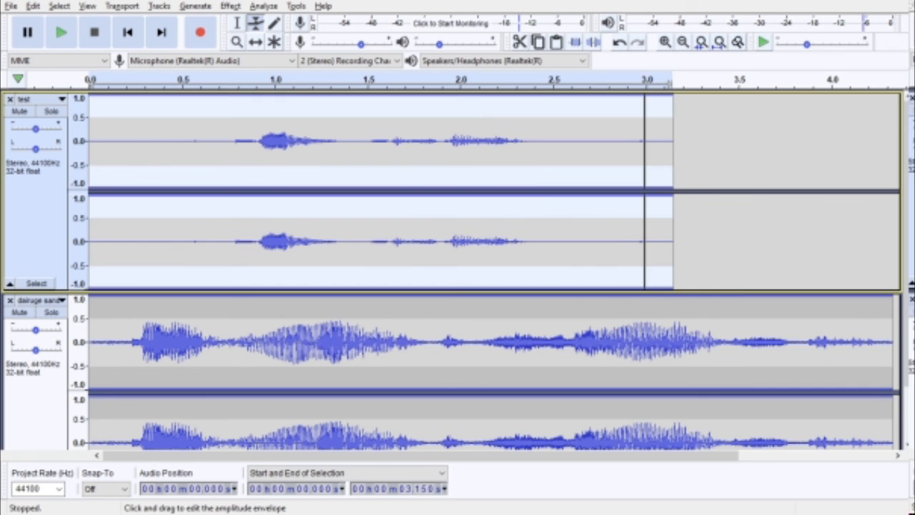
{"action": "left_click", "coordinate": [230, 6]}
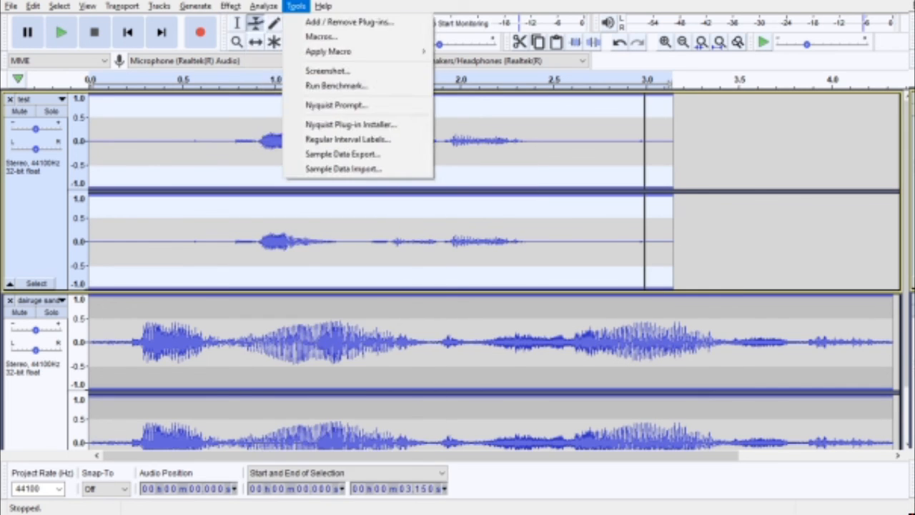
Slow the selected test audio with Change Speed at a 0.640 multiplier and play both tracks from the start.
{"action": "left_click", "coordinate": [266, 22]}
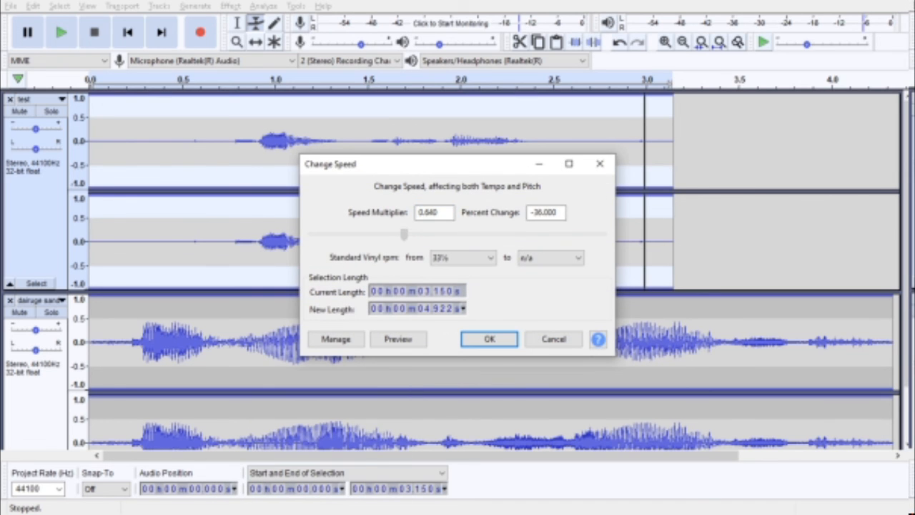
{"action": "key", "text": "Return"}
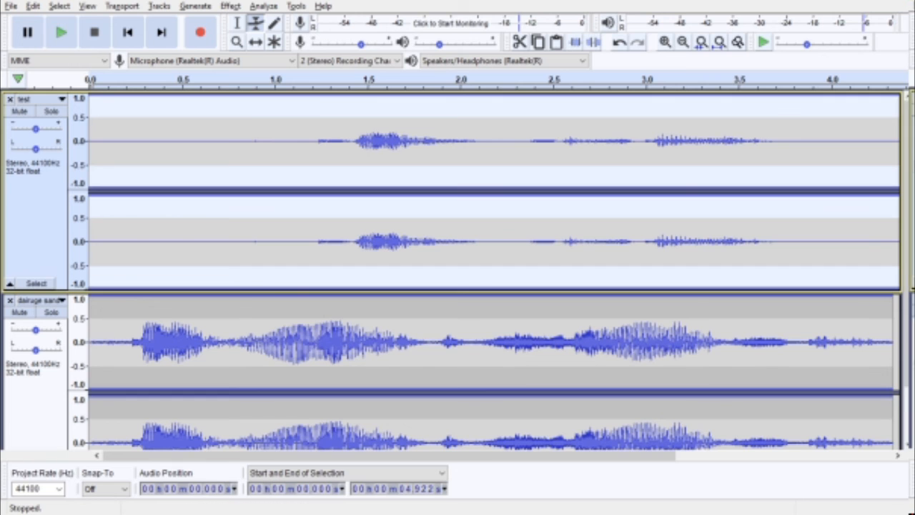
{"action": "mouse_move", "coordinate": [390, 455]}
{"action": "left_mouse_down"}
{"action": "mouse_move", "coordinate": [550, 455]}
{"action": "mouse_move", "coordinate": [393, 456]}
{"action": "left_mouse_up"}
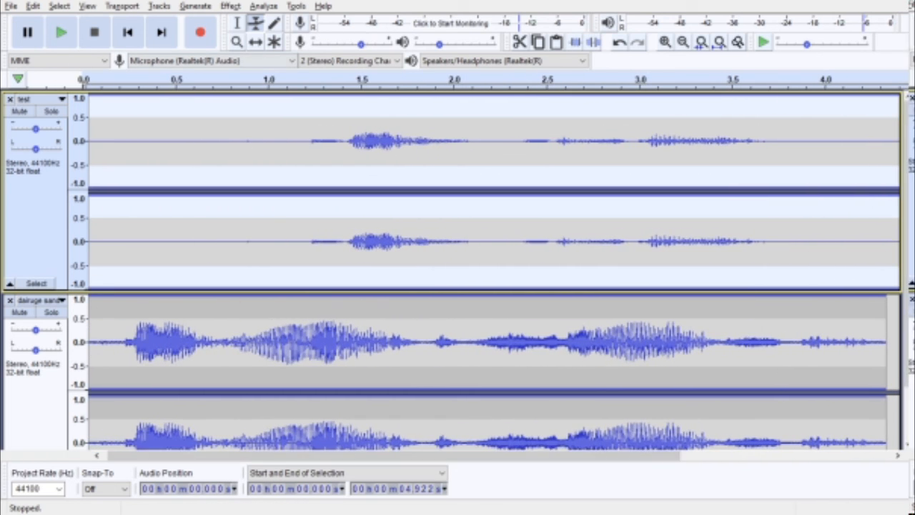
{"action": "left_click", "coordinate": [61, 33]}
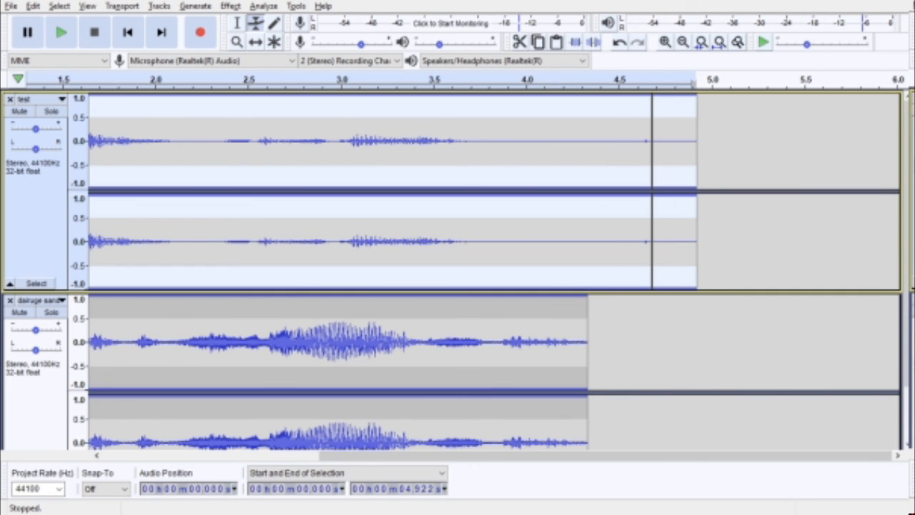
{"action": "left_click_drag", "start_coordinate": [472, 455], "coordinate": [255, 456]}
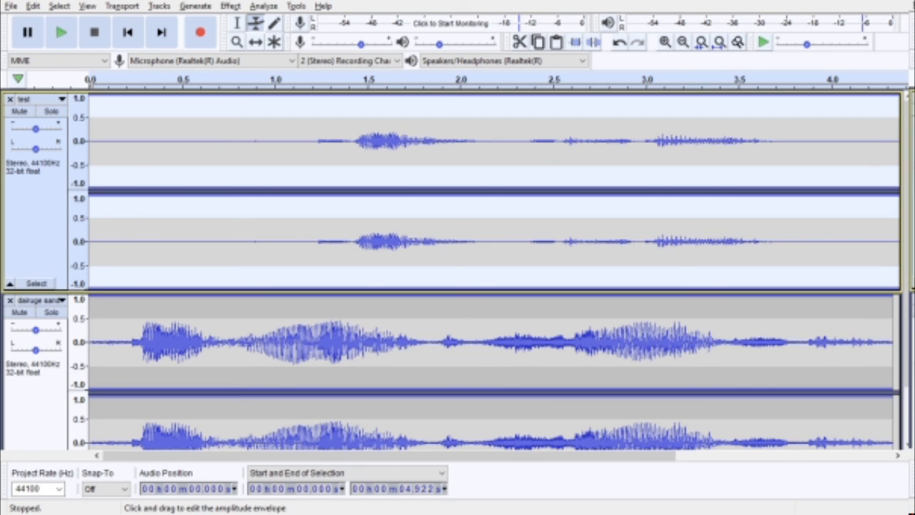
{"action": "mouse_move", "coordinate": [389, 455]}
{"action": "left_mouse_down"}
{"action": "mouse_move", "coordinate": [586, 455]}
{"action": "mouse_move", "coordinate": [386, 456]}
{"action": "left_mouse_up"}
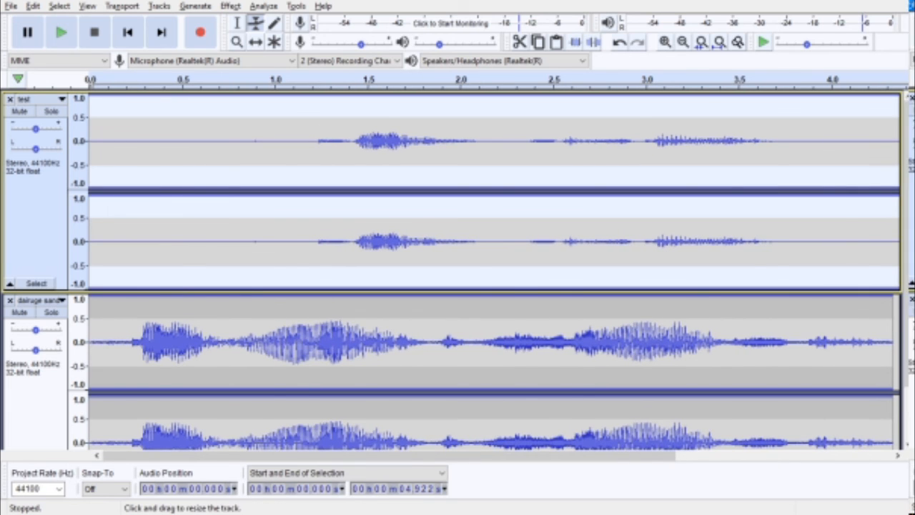
{"action": "scroll", "coordinate": [457, 291], "scroll_direction": "down", "scroll_amount": 2}
{"action": "scroll", "coordinate": [457, 291], "scroll_direction": "up", "scroll_amount": 2}
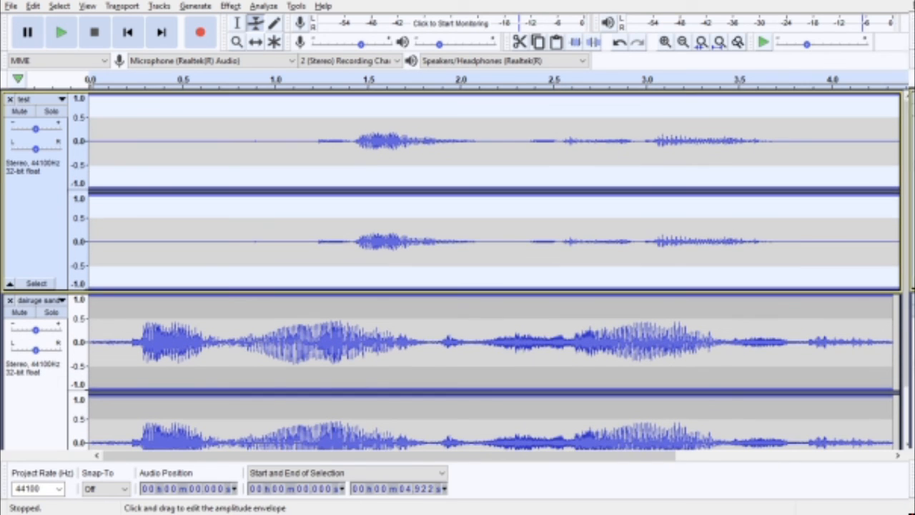
{"action": "scroll", "coordinate": [457, 270], "scroll_direction": "down", "scroll_amount": 2}
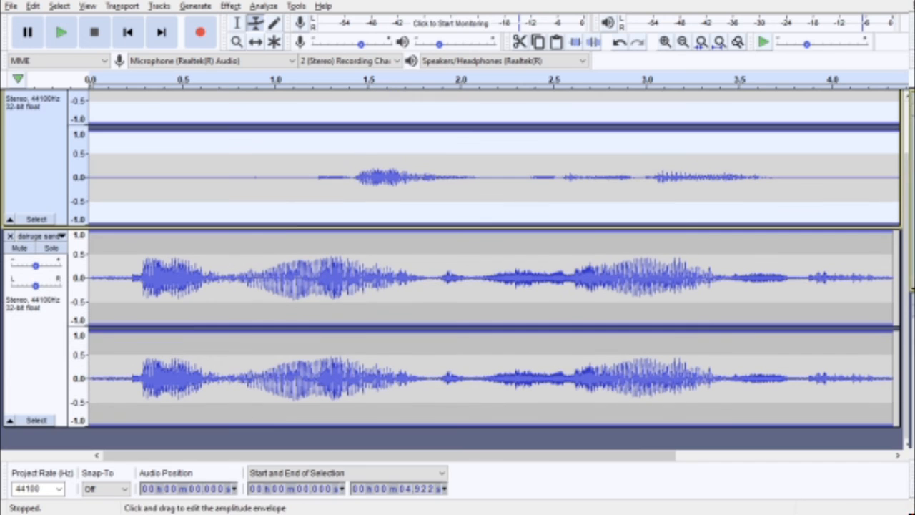
Export the mix as an MP3 file named test 2 in the Music folder with the Standard, 170-210 kbps preset.
{"action": "left_click", "coordinate": [10, 5]}
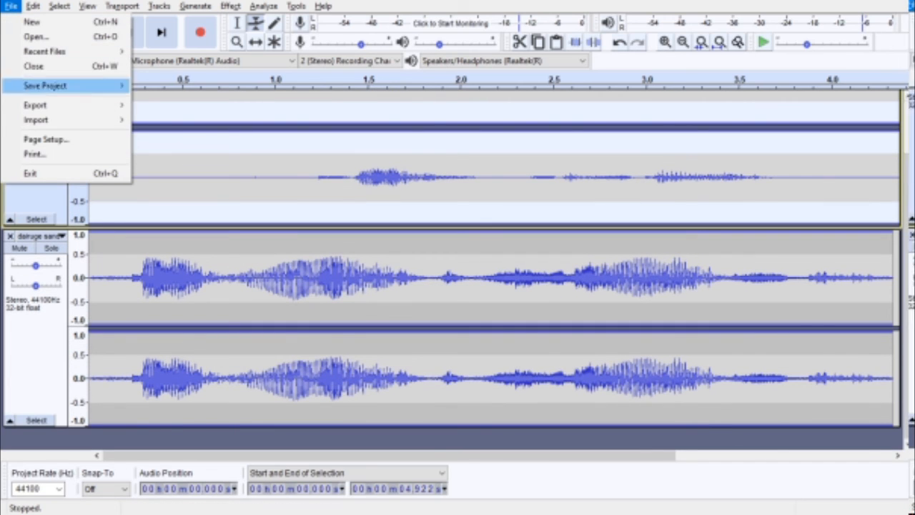
{"action": "mouse_move", "coordinate": [43, 105]}
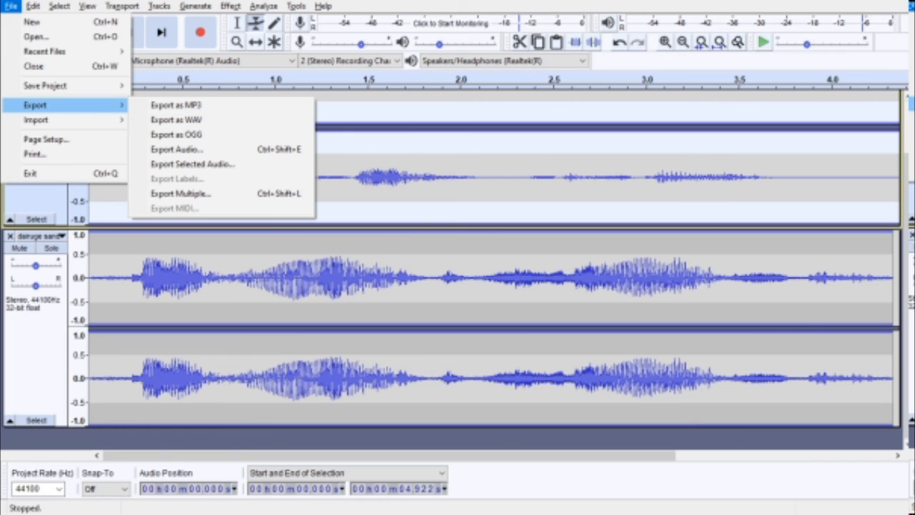
{"action": "left_click", "coordinate": [175, 105]}
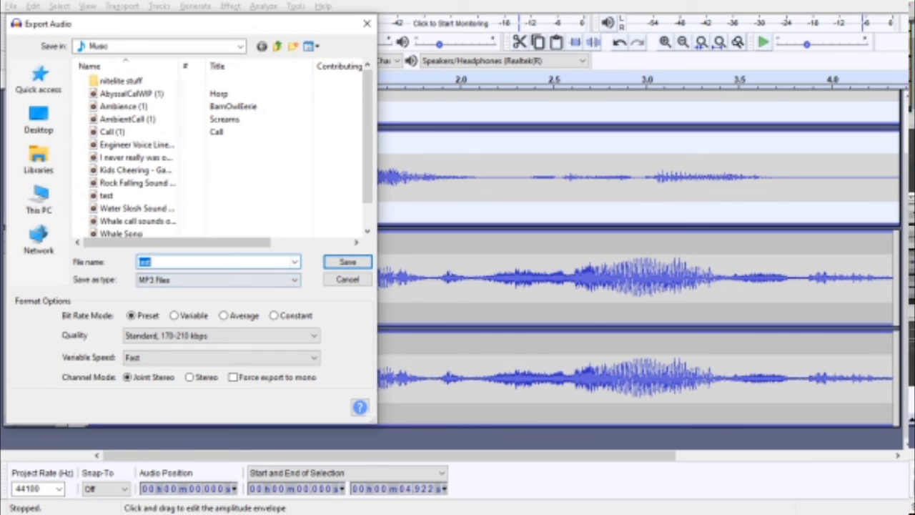
{"action": "type", "text": "test"}
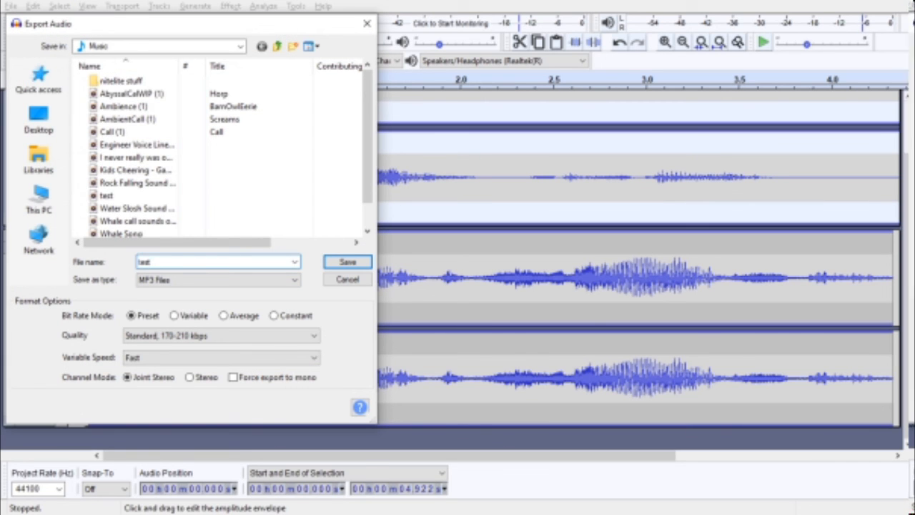
{"action": "type", "text": " 2"}
{"action": "key", "text": "Return"}
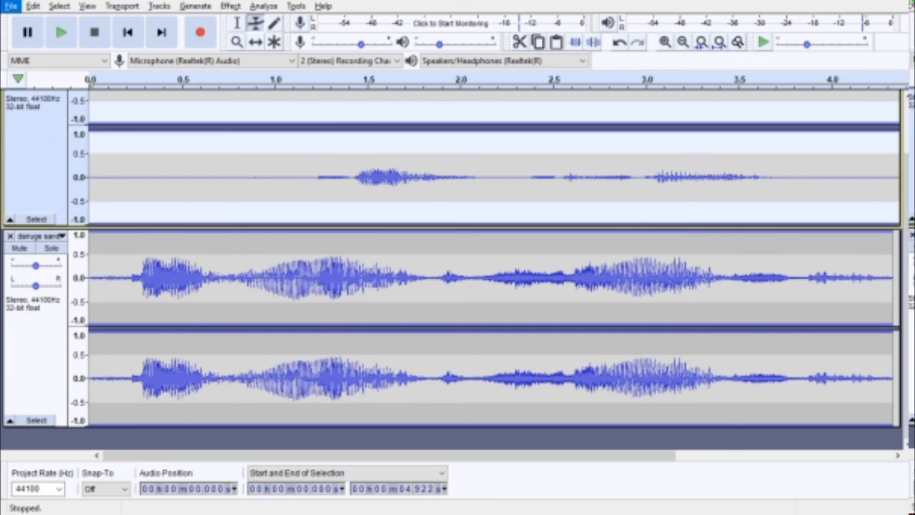
{"action": "scroll", "coordinate": [457, 271], "scroll_direction": "up", "scroll_amount": 3}
{"action": "scroll", "coordinate": [458, 271], "scroll_direction": "down", "scroll_amount": 3}
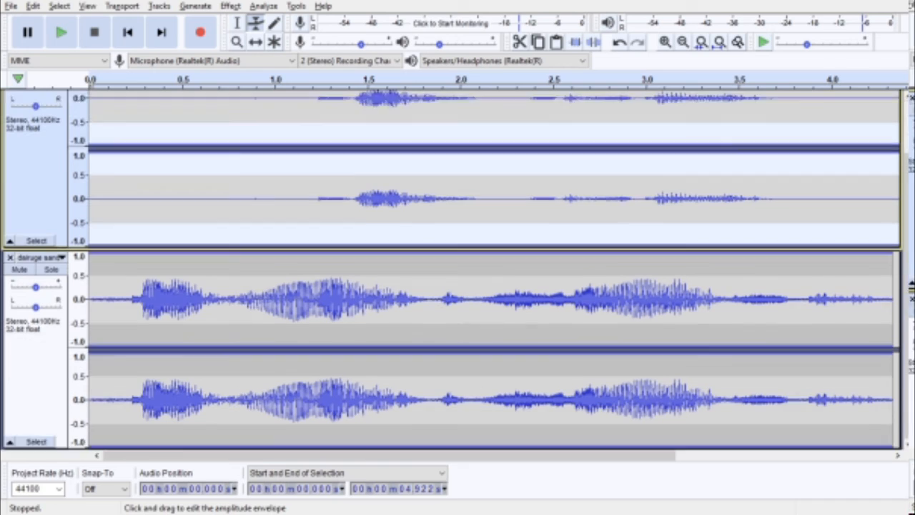
{"action": "scroll", "coordinate": [458, 272], "scroll_direction": "up", "scroll_amount": 3}
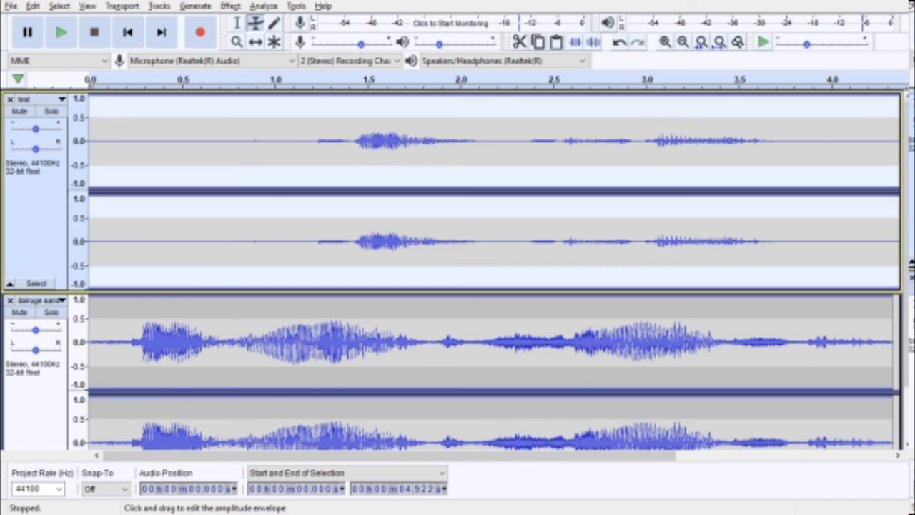
{"action": "scroll", "coordinate": [458, 271], "scroll_direction": "down", "scroll_amount": 3}
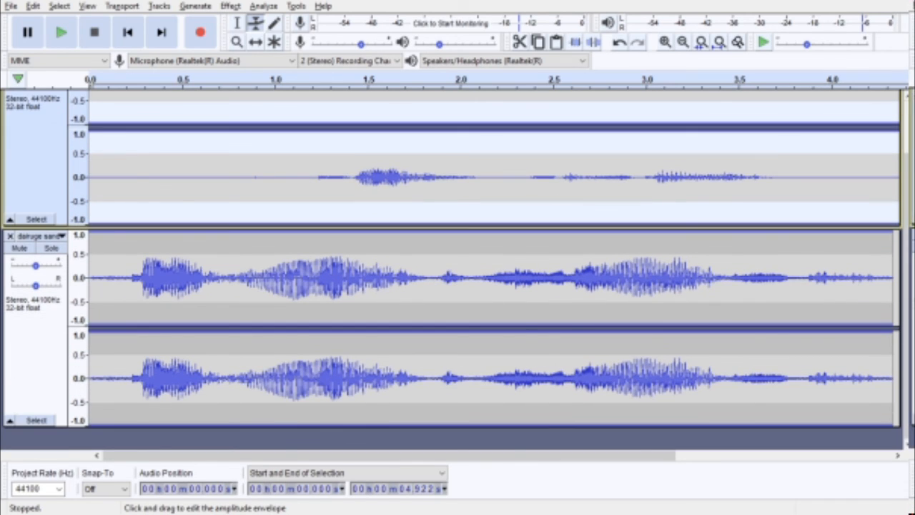
{"action": "scroll", "coordinate": [457, 271], "scroll_direction": "up", "scroll_amount": 3}
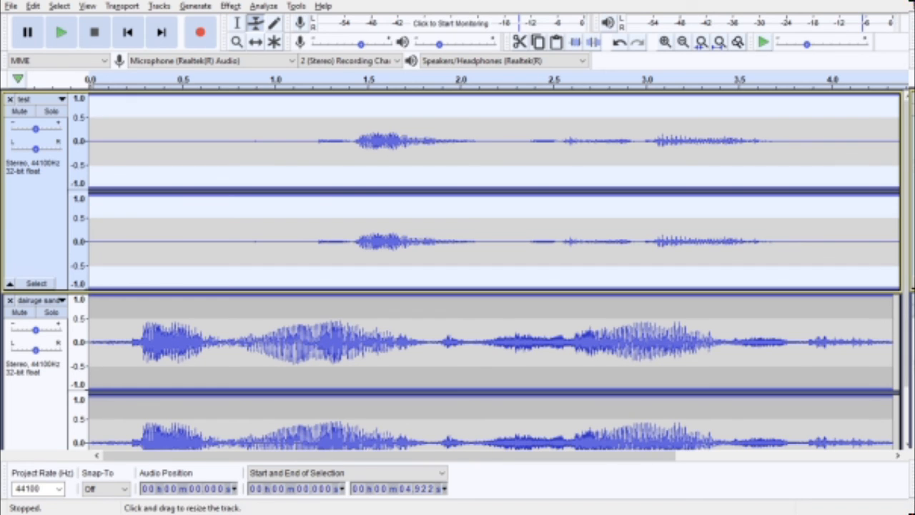
{"action": "scroll", "coordinate": [493, 270], "scroll_direction": "down", "scroll_amount": 2}
{"action": "scroll", "coordinate": [493, 270], "scroll_direction": "up", "scroll_amount": 2}
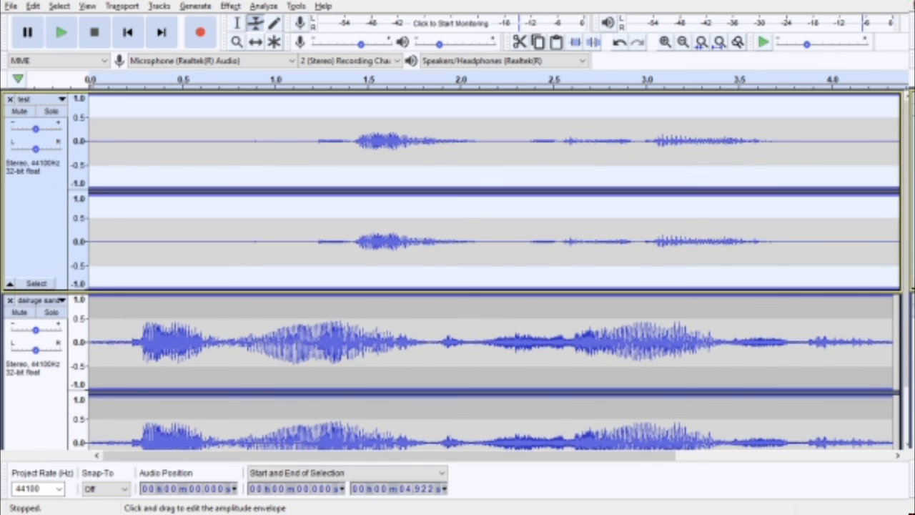